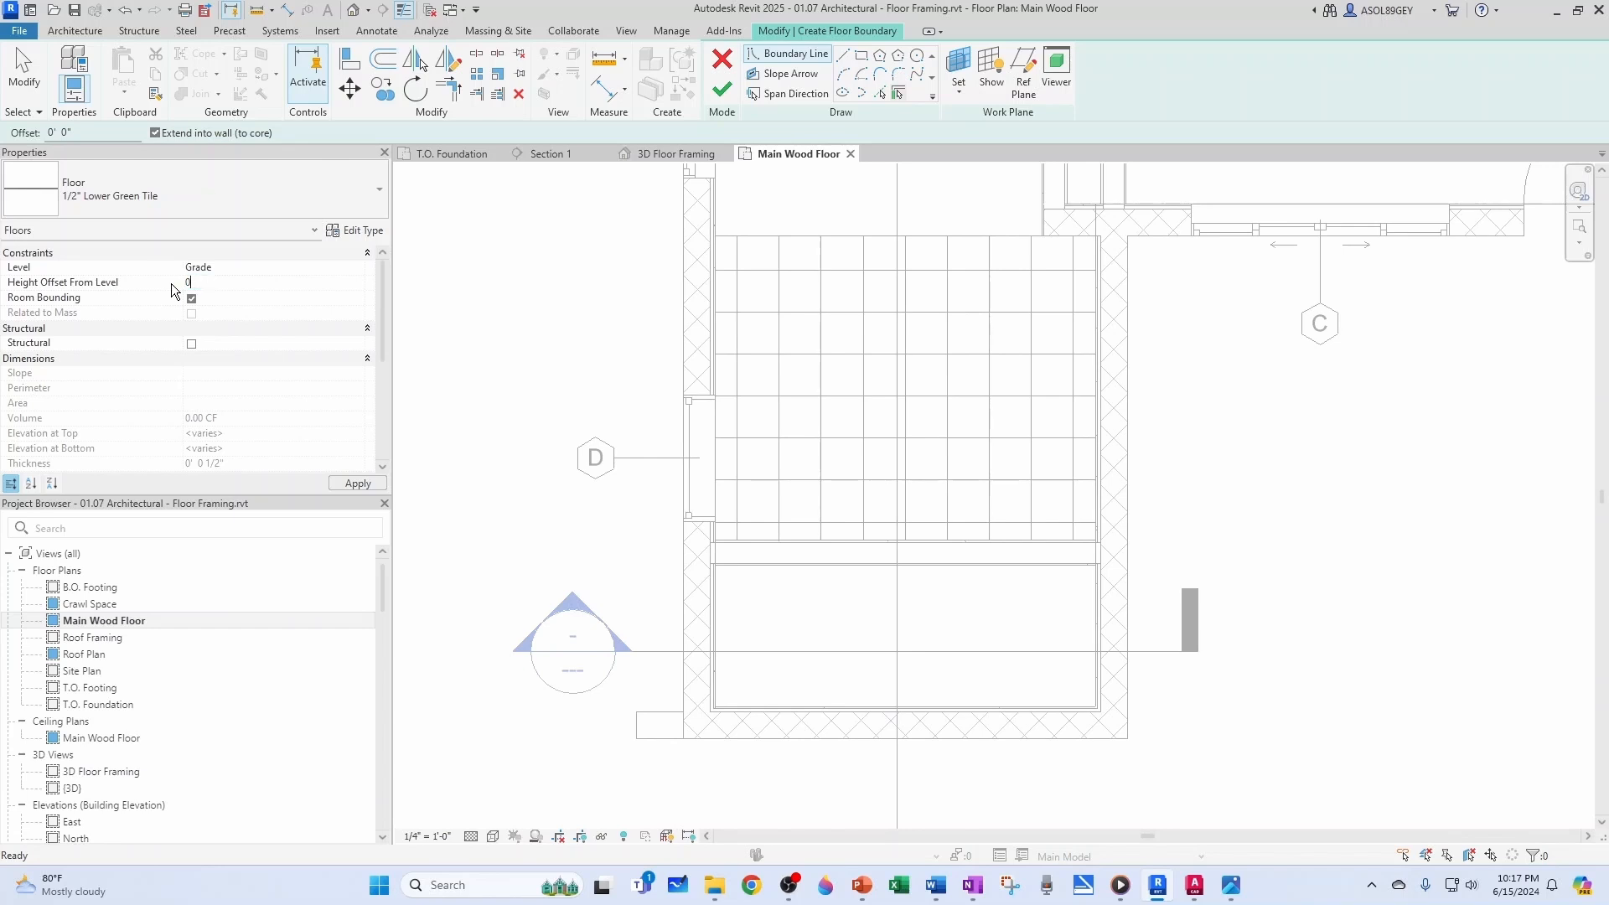
Set the floor type to Concrete Slab - 4" and pick the walls around the laundry area as boundary lines
click(218, 191)
click(116, 387)
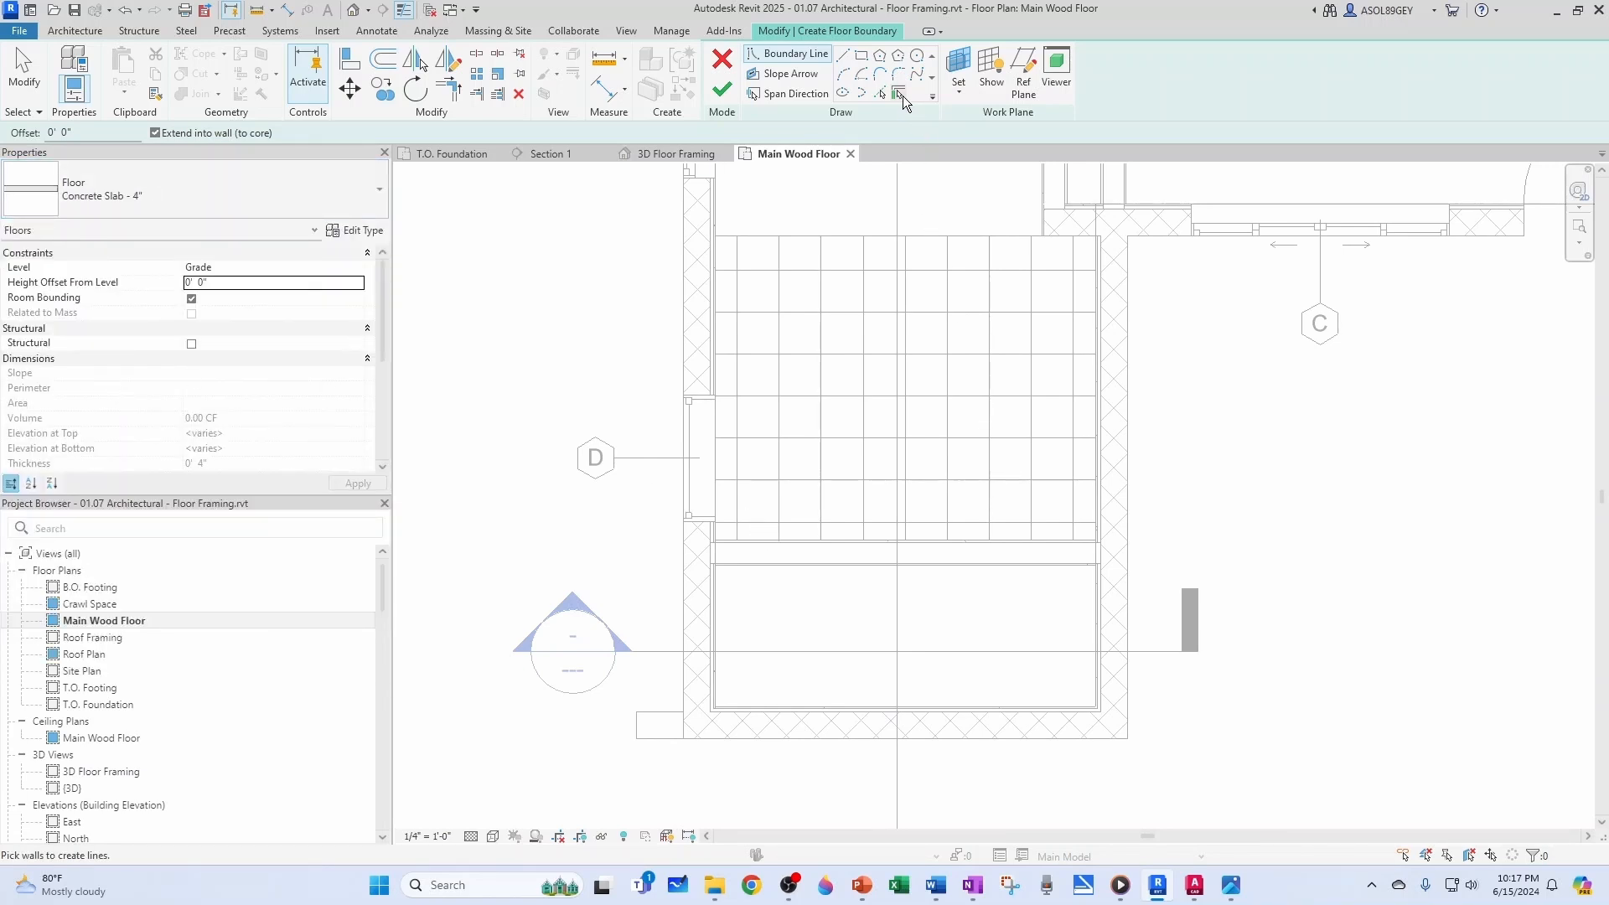
scroll(674, 642, up, 1)
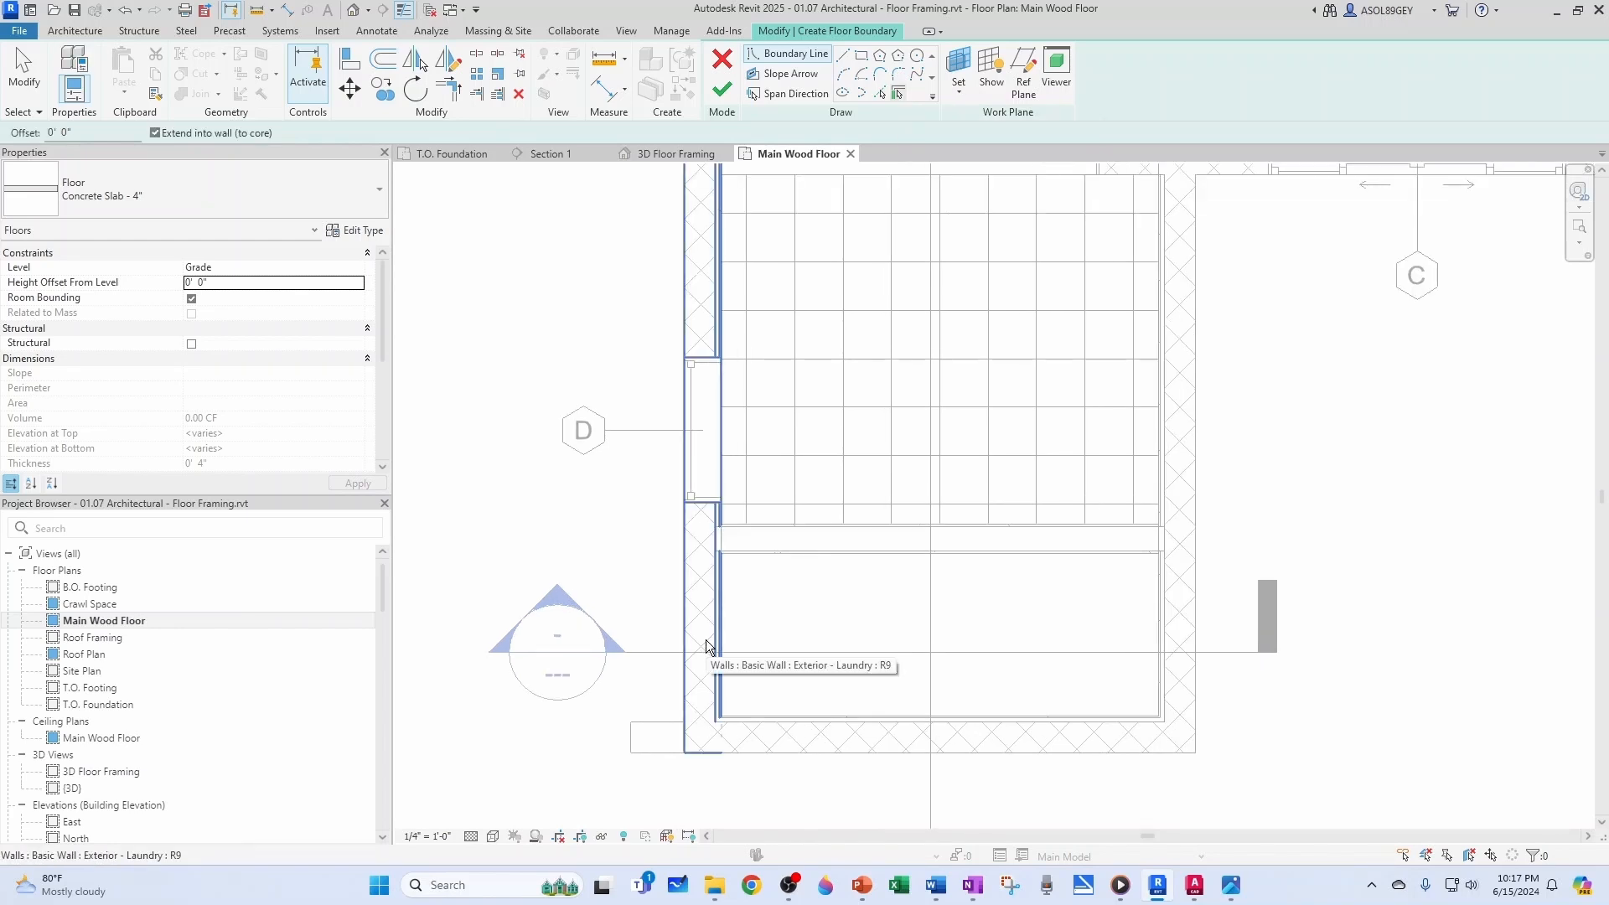
click(706, 646)
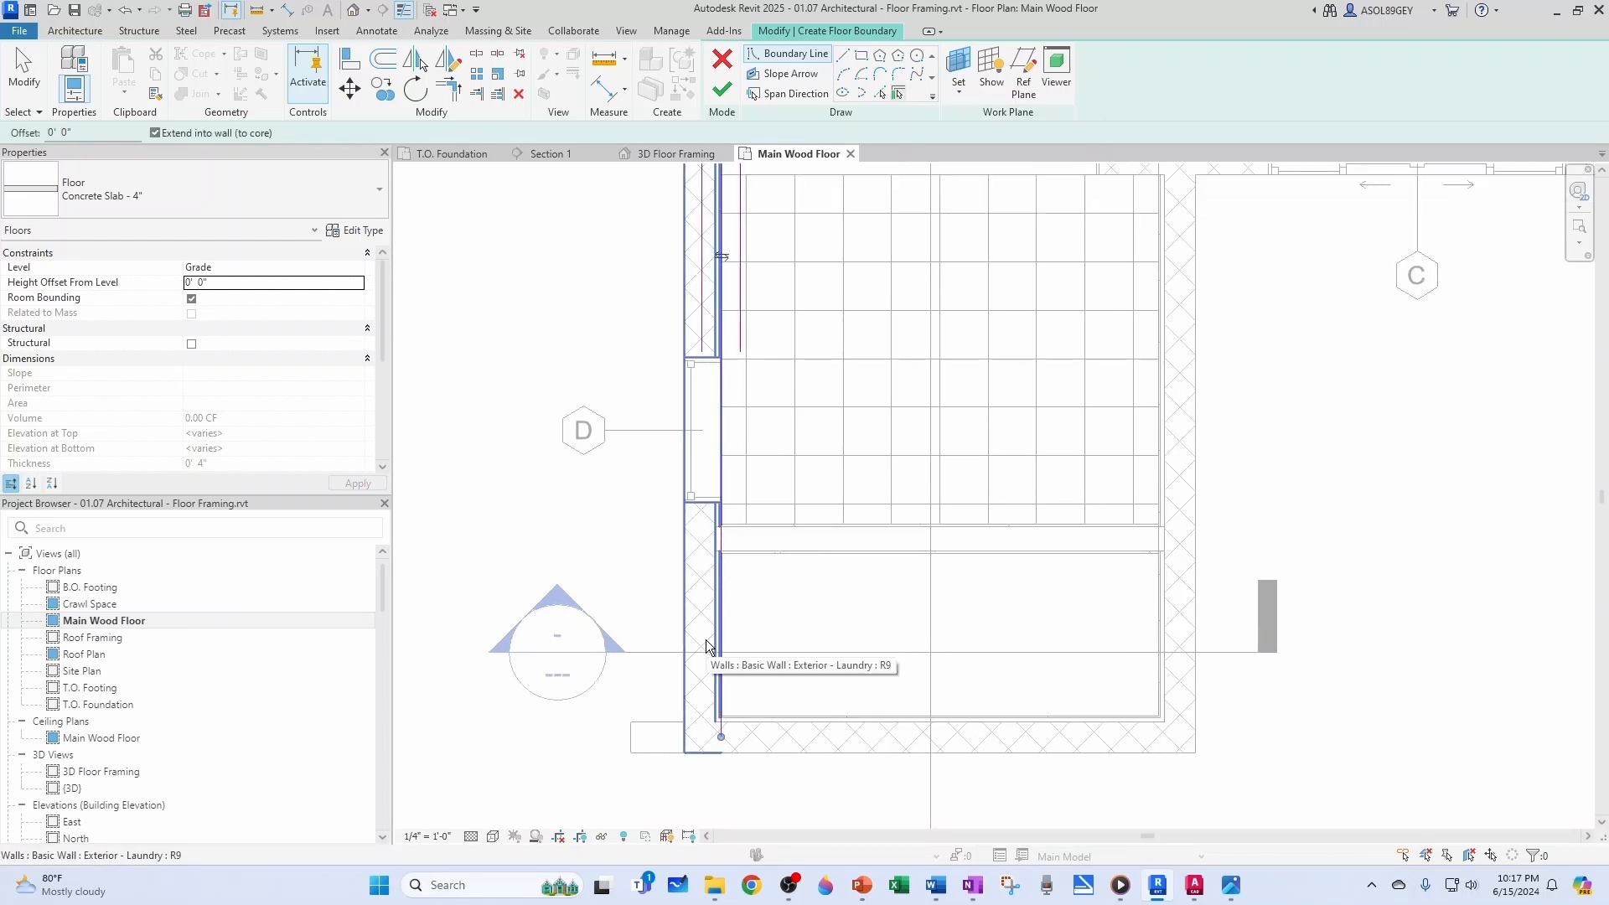
scroll(808, 625, down, 2)
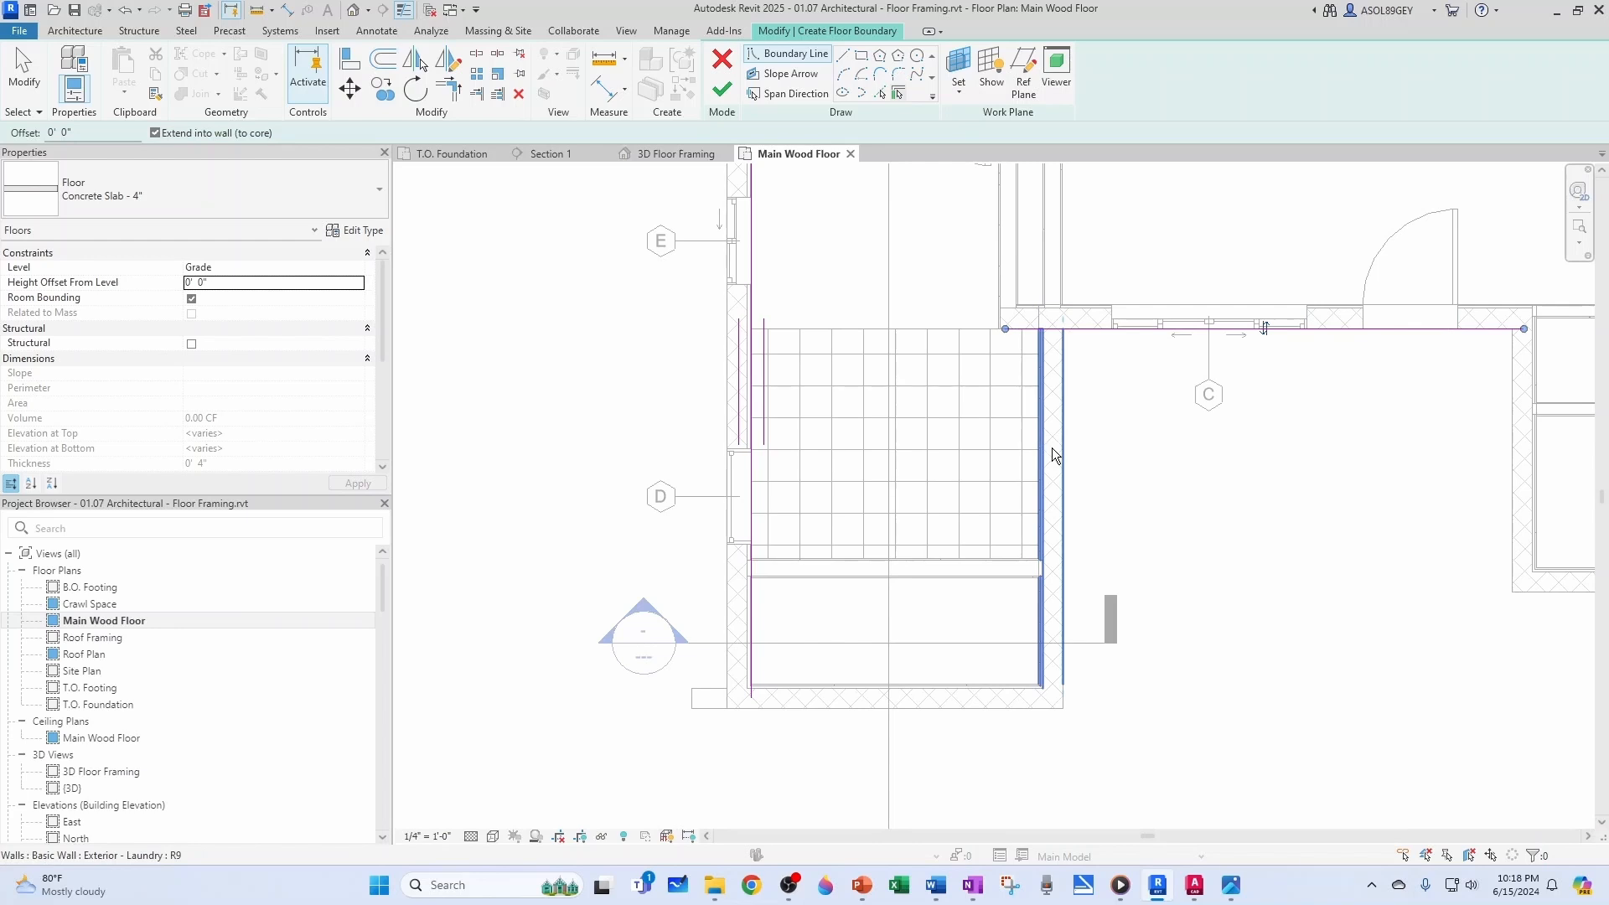
click(1053, 455)
click(997, 703)
key(Escape)
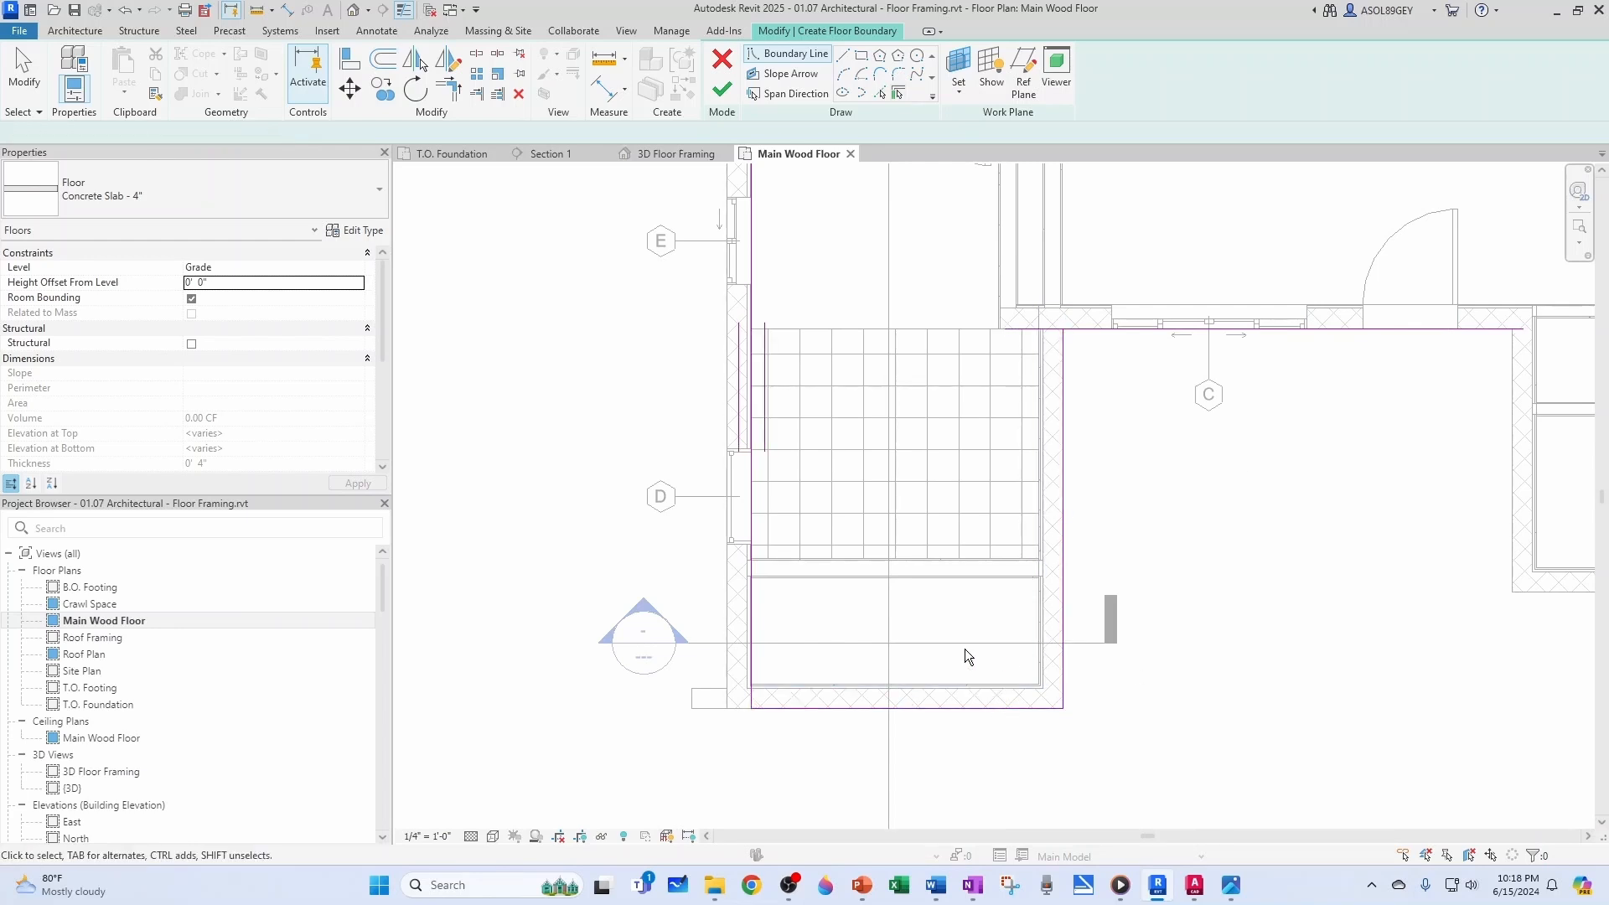
Flip the slab's left boundary line to the outer face of the laundry's exterior wall
scroll(778, 616, up, 2)
click(724, 602)
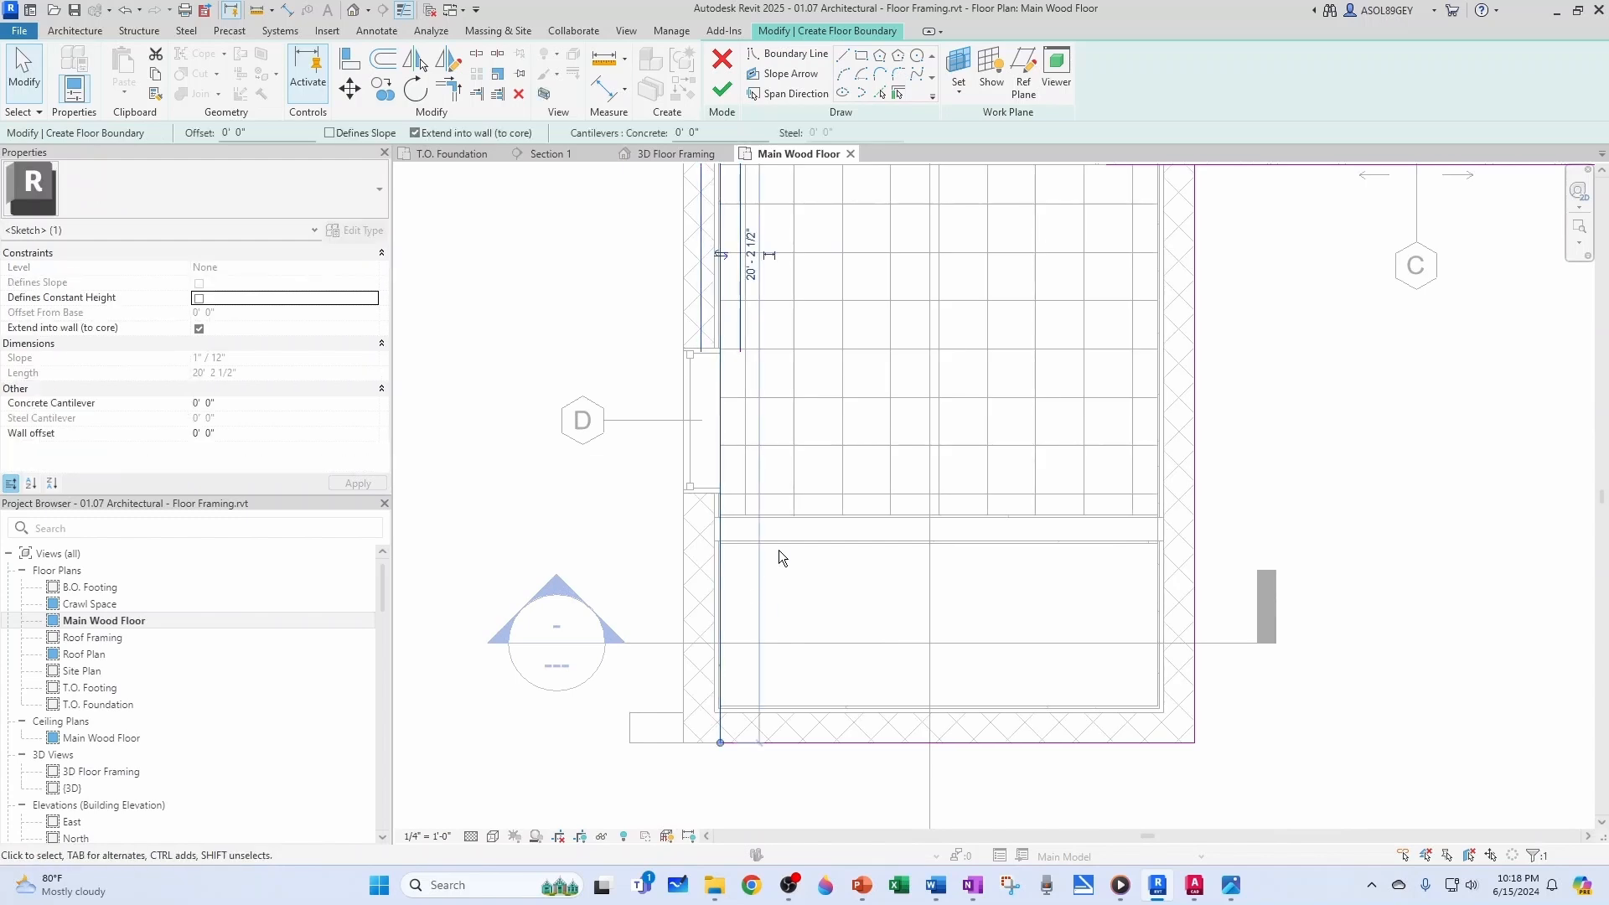
click(729, 259)
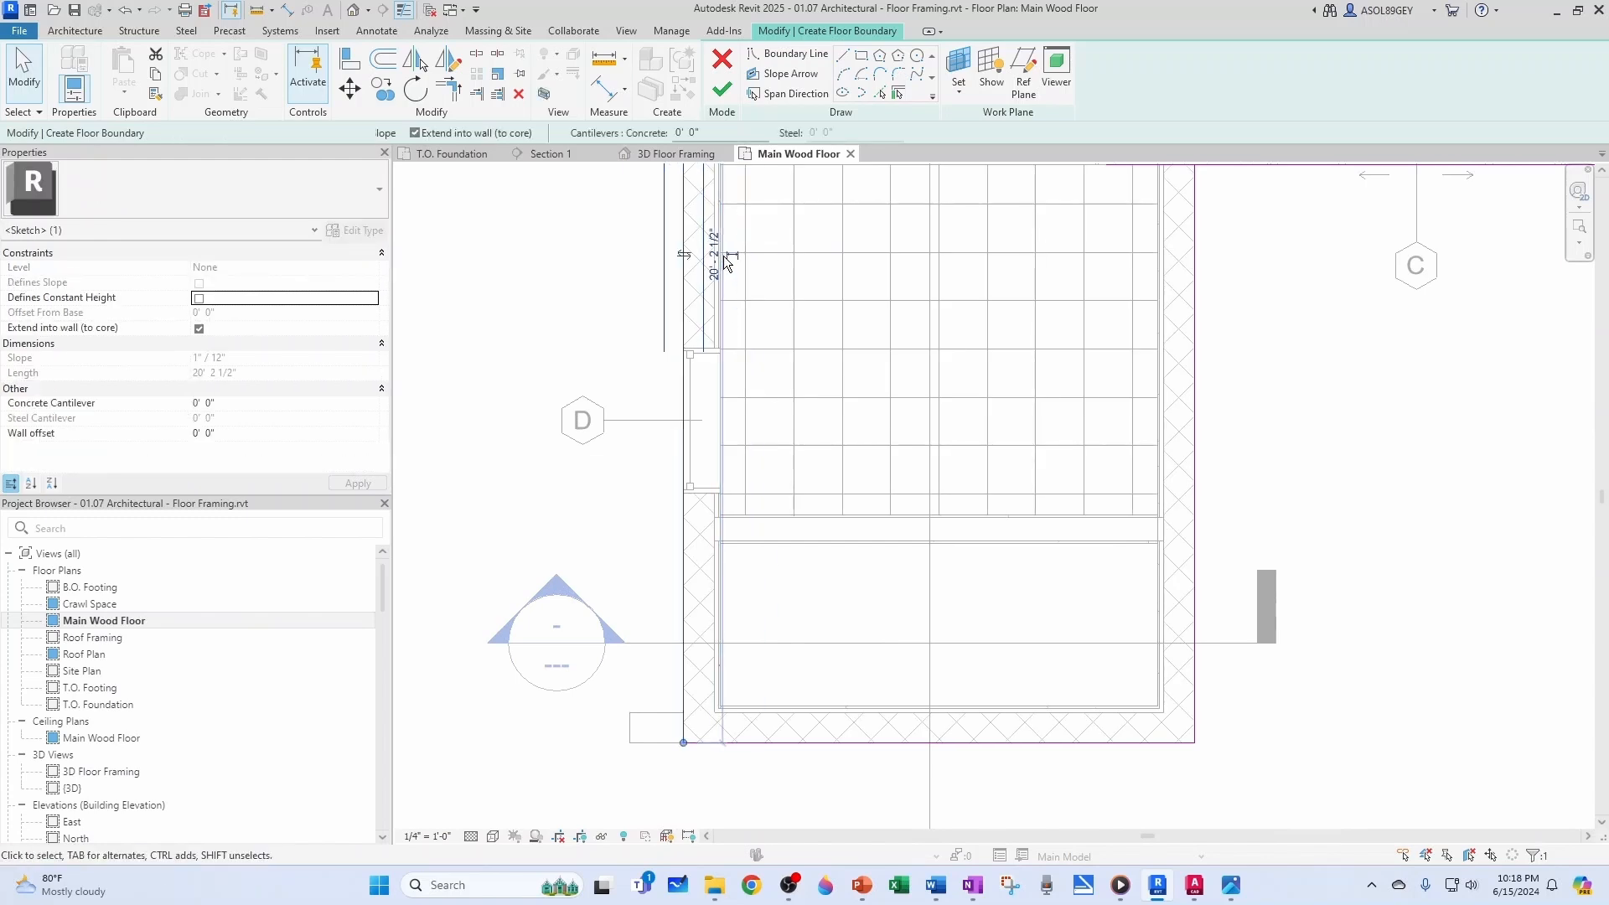
click(758, 700)
Trim the slab's boundary lines into a closed rectangle around the laundry area and finish the floor
scroll(758, 701, down, 3)
middle_drag(940, 389, 894, 631)
key(t)
key(r)
scroll(667, 649, up, 1)
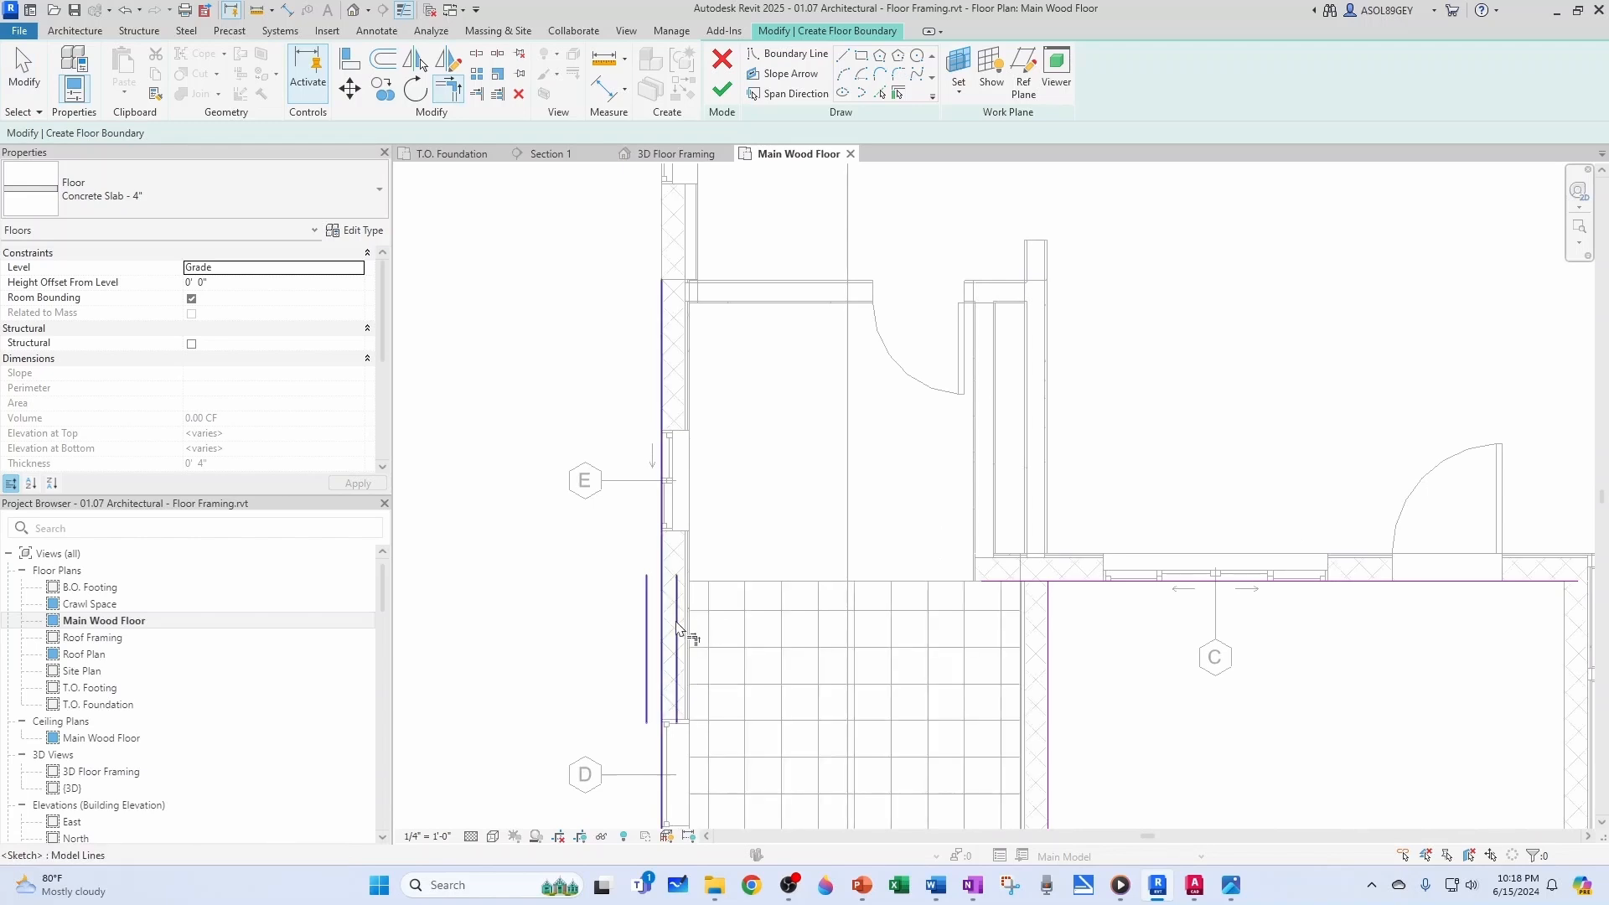
click(987, 584)
click(1009, 583)
click(1047, 616)
scroll(927, 604, down, 5)
scroll(905, 658, up, 5)
scroll(671, 654, up, 2)
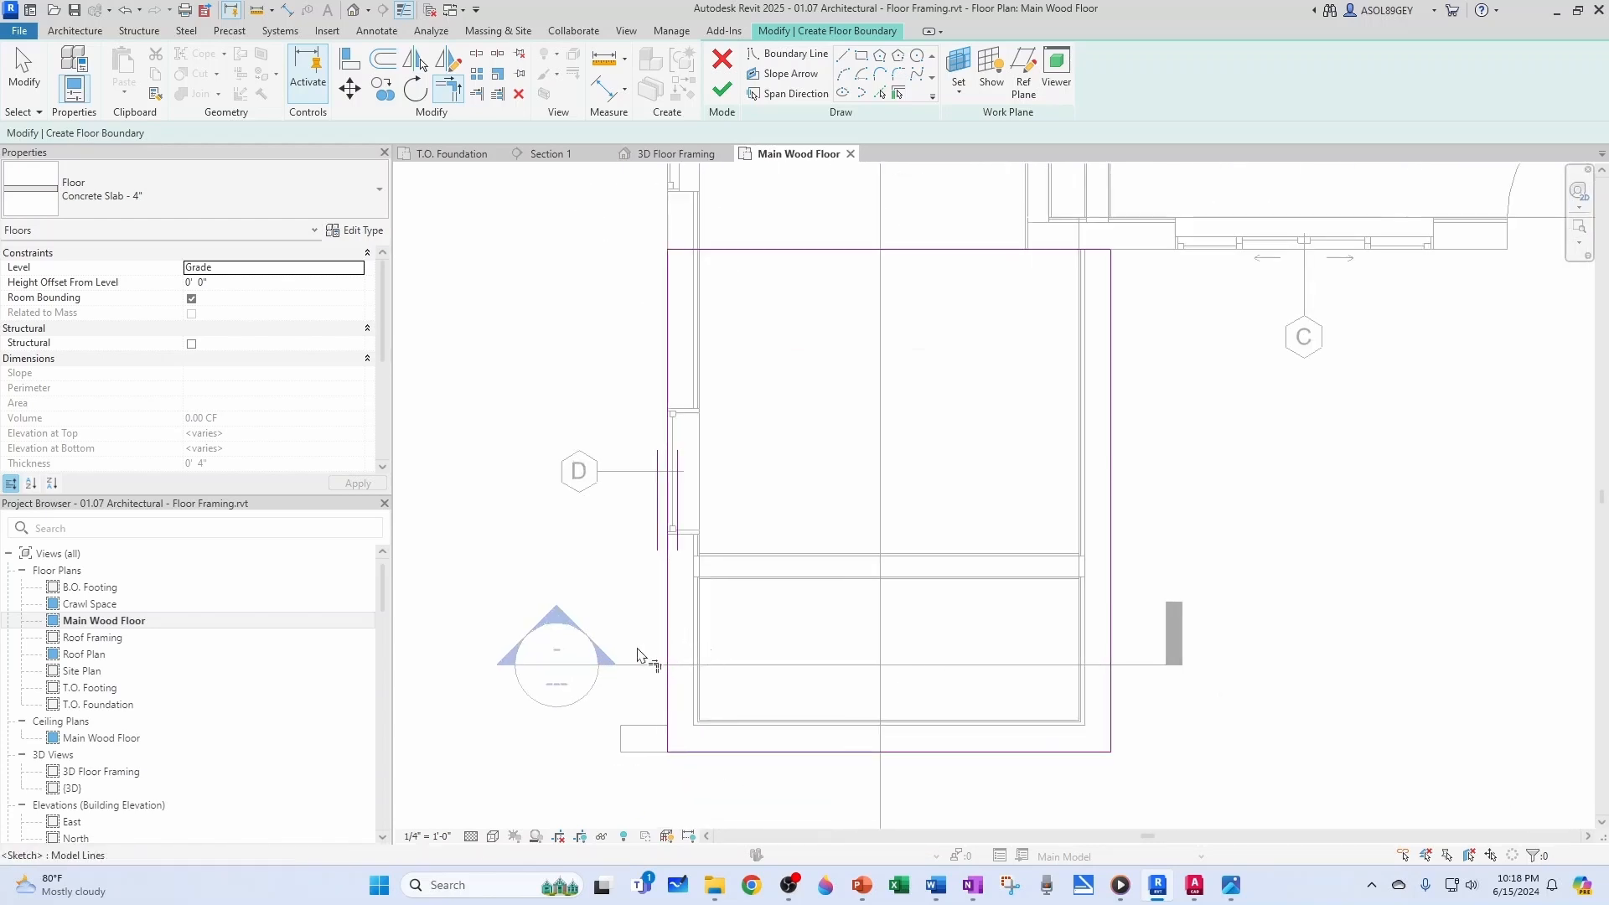
scroll(708, 698, down, 2)
key(Escape)
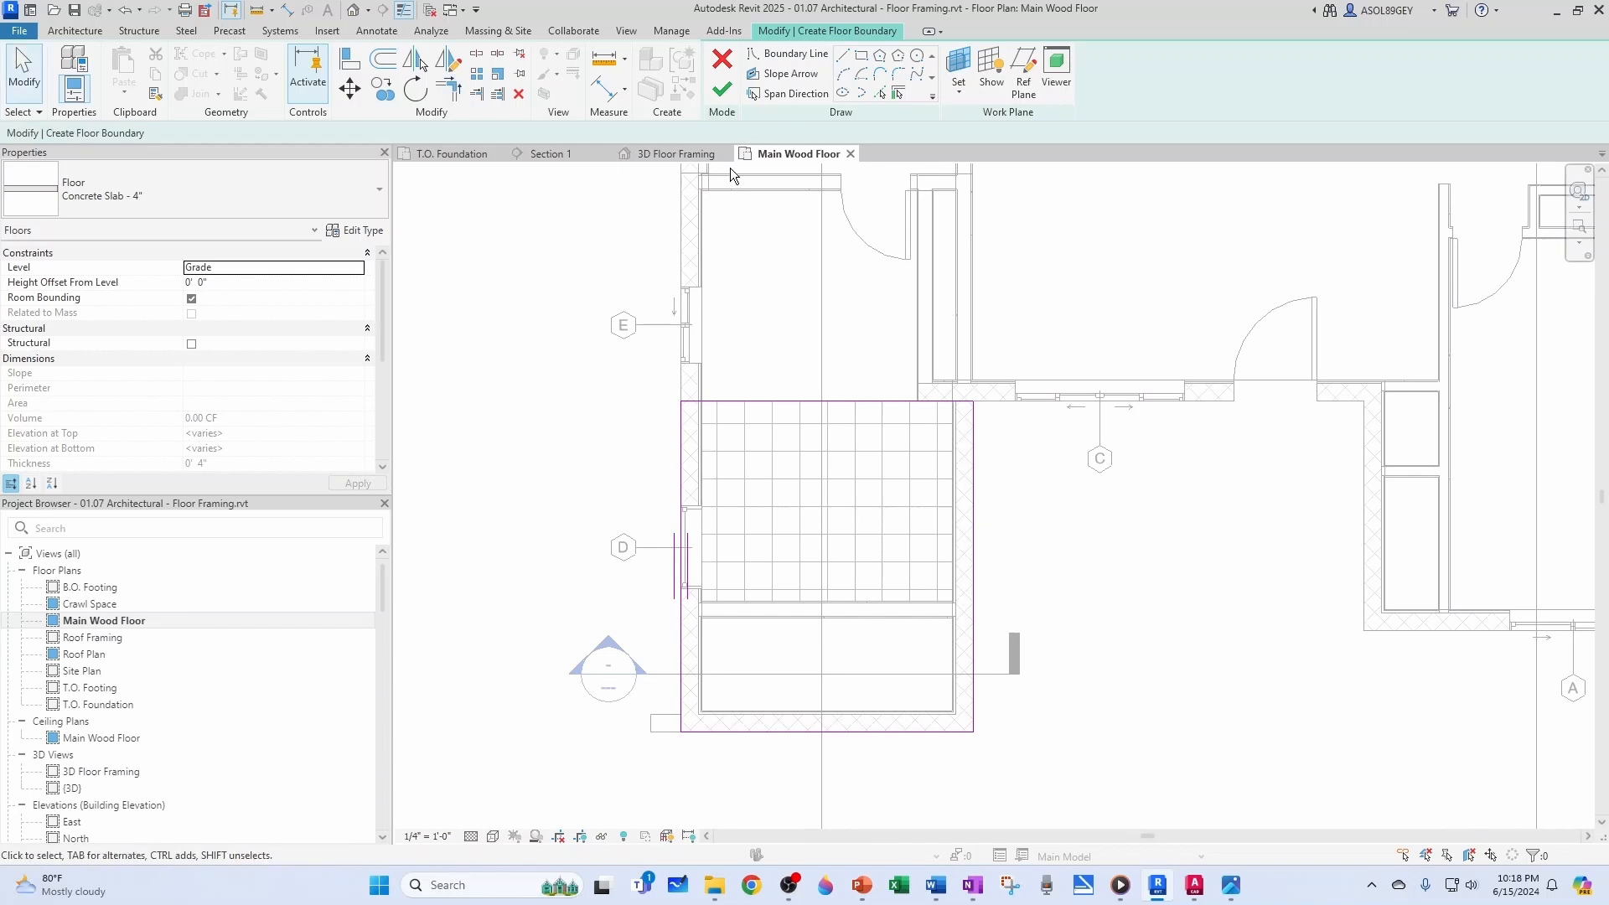
click(725, 95)
scroll(761, 524, down, 1)
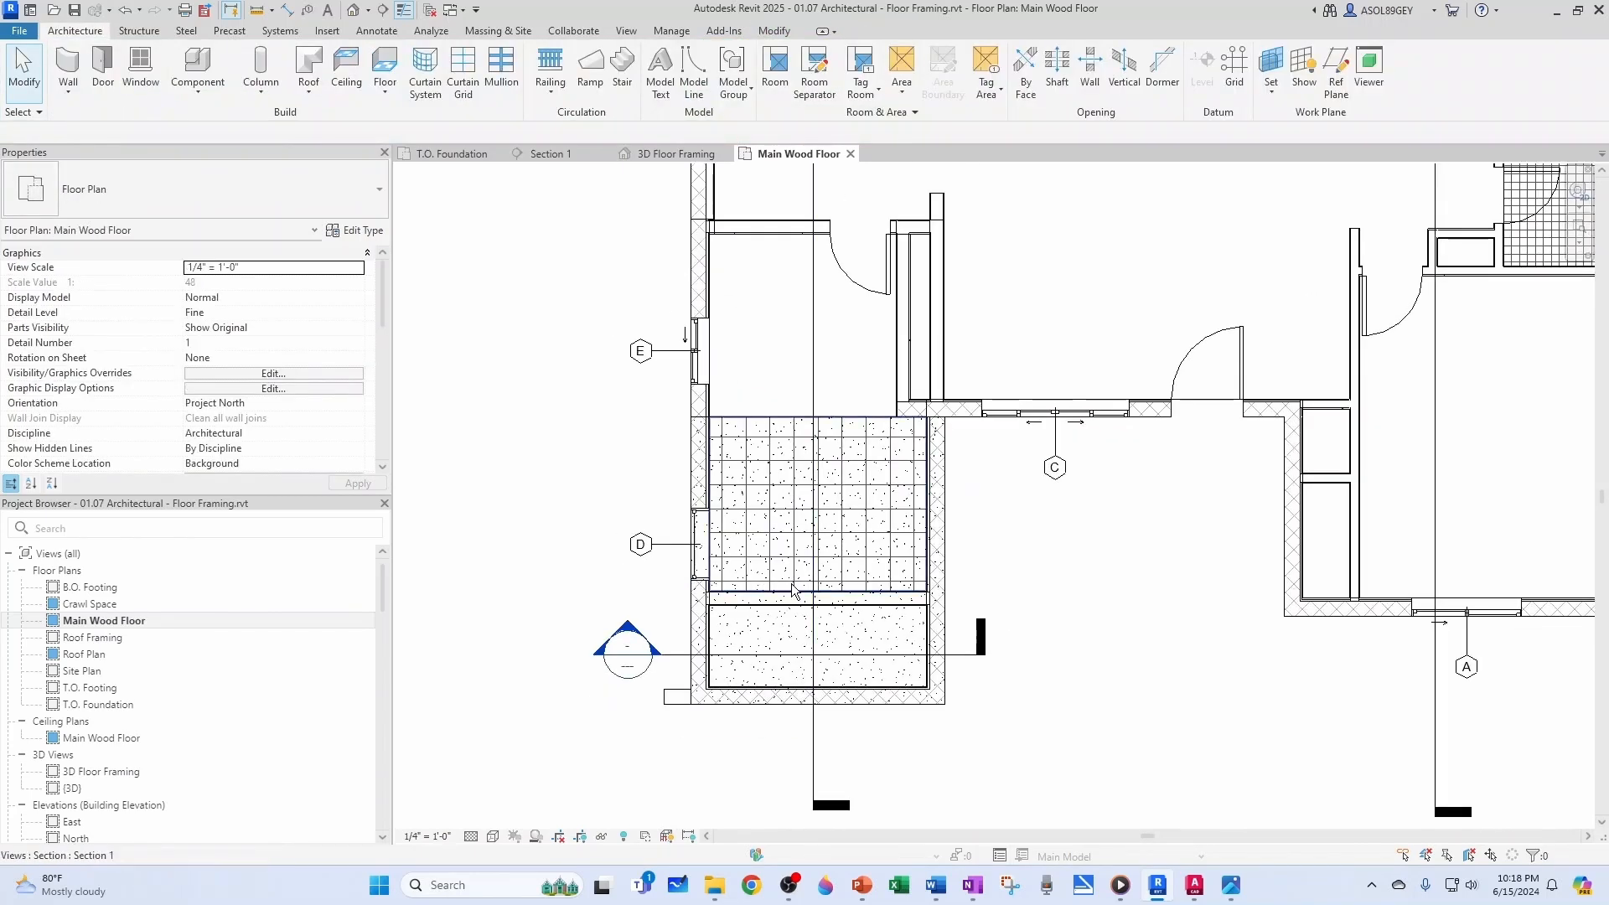
In the Section 1 view, extend the base of the 7 1/4" wood stud wall down to the top of the concrete slab
click(560, 154)
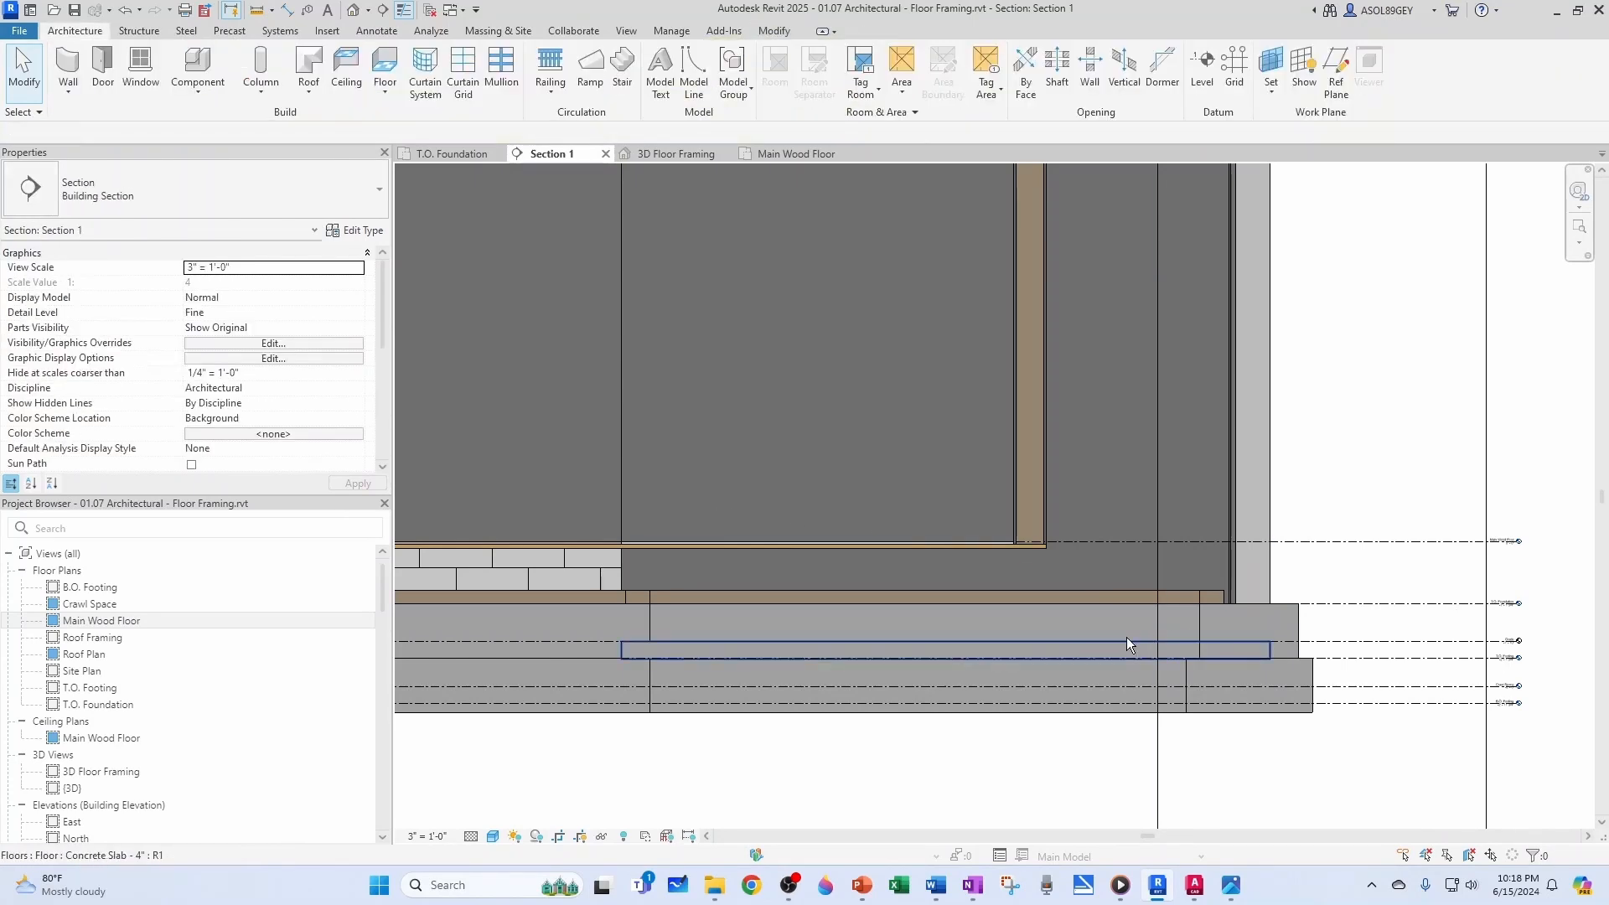
click(1037, 494)
scroll(1018, 559, up, 1)
drag(1035, 544, 1033, 667)
key(Escape)
scroll(963, 548, up, 2)
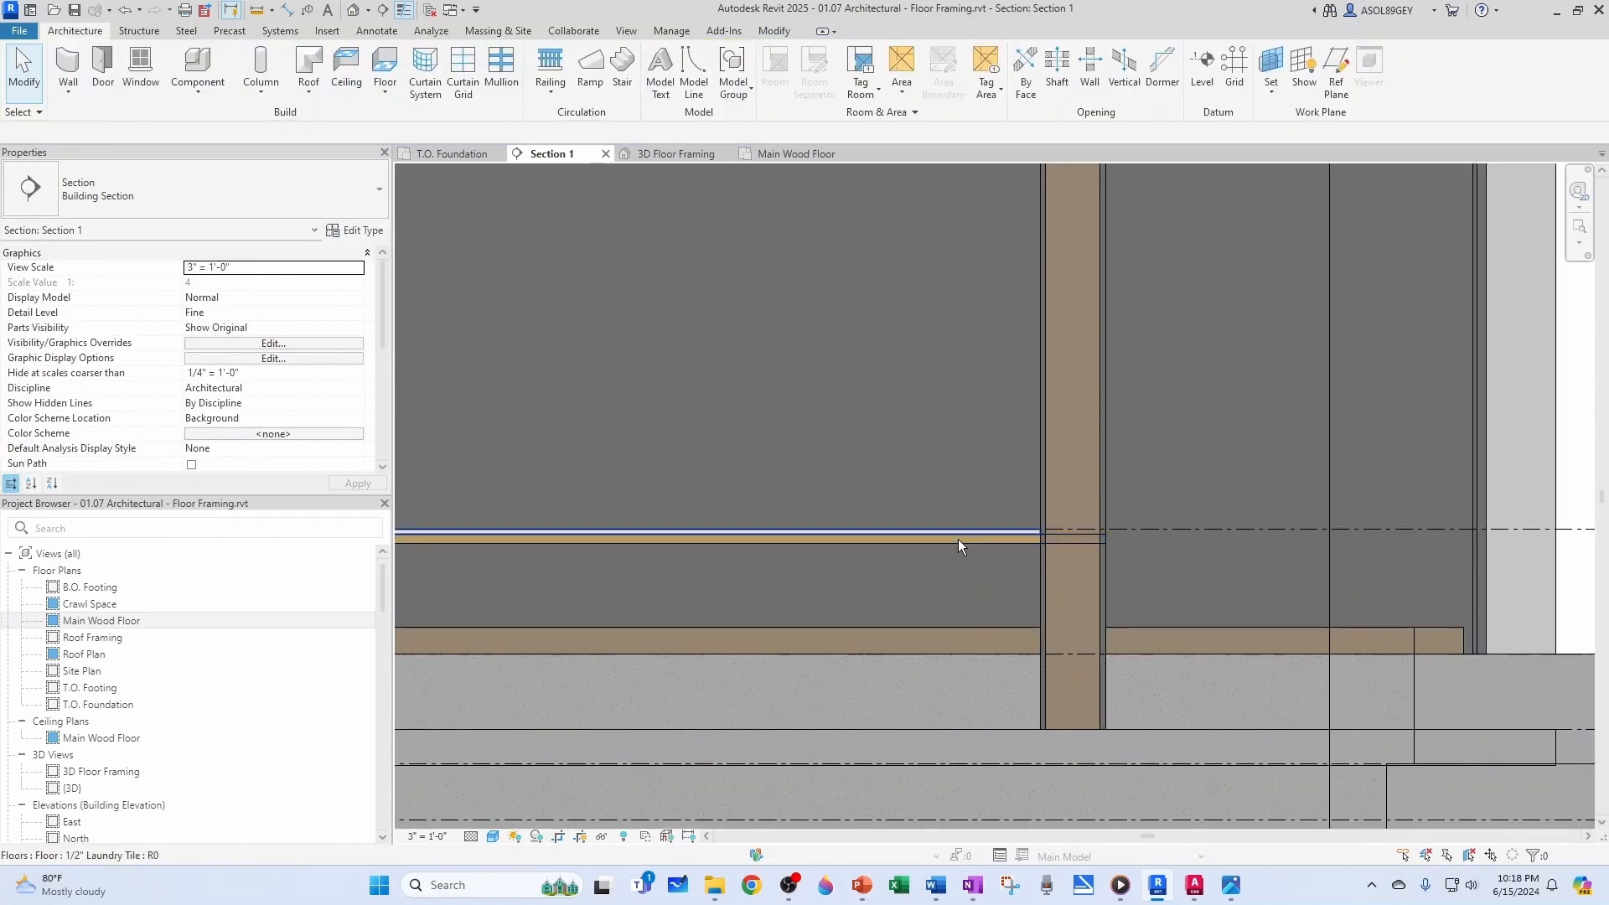
In the Main Wood Floor plan, edit the 1" Plywood floor's boundary, moving its edge at the laundry's stud wall to the wall's tile-side face
click(961, 548)
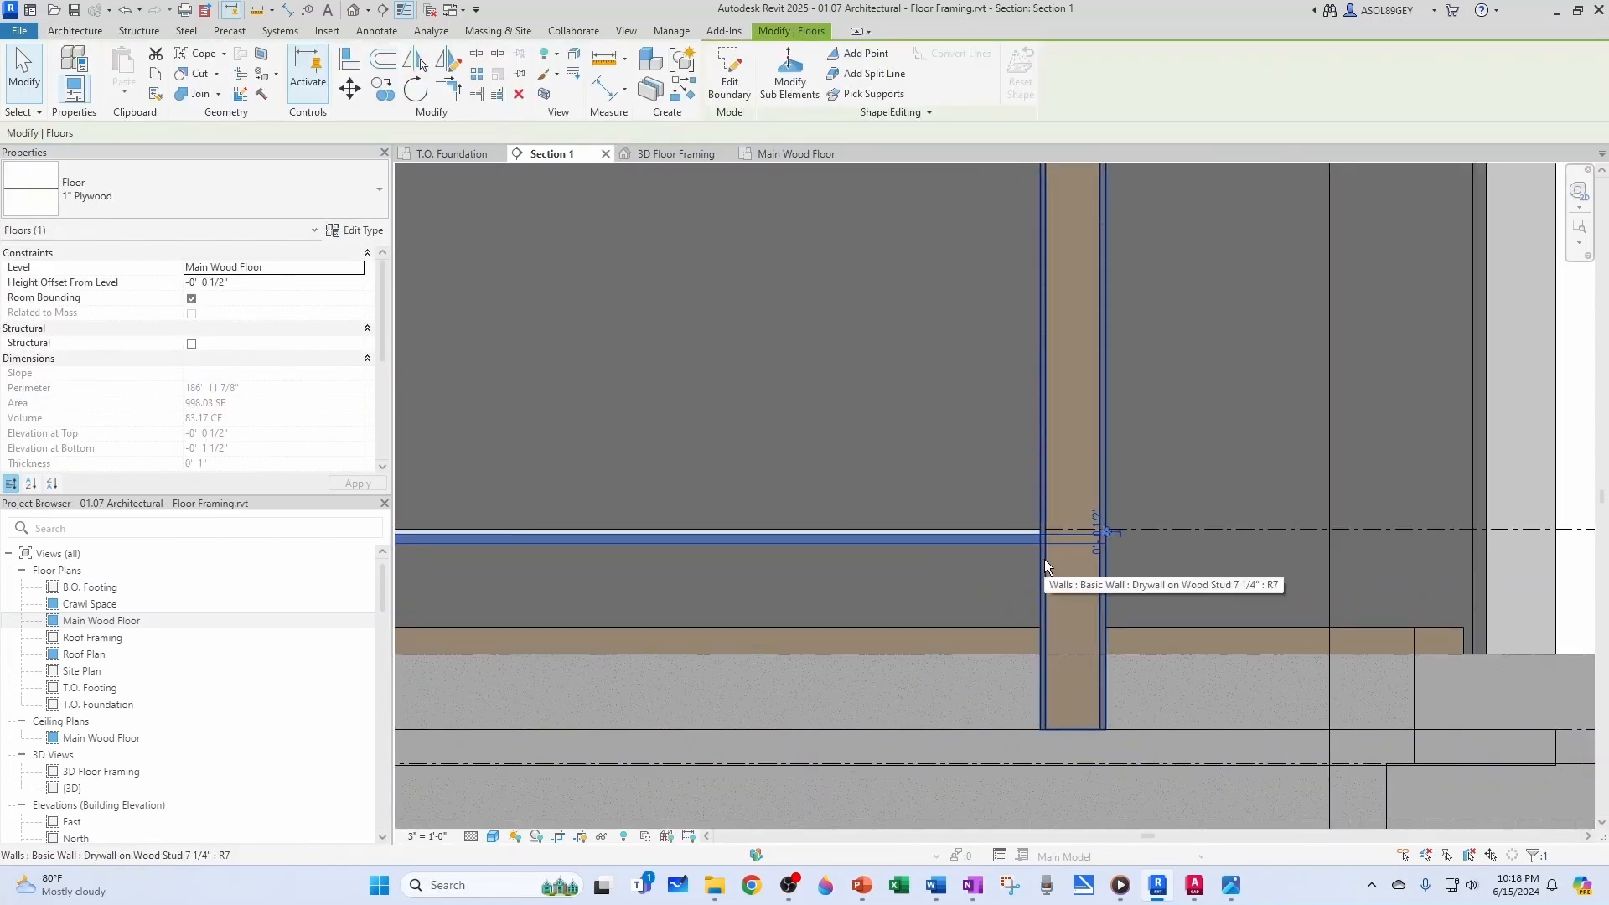
scroll(1000, 541, up, 1)
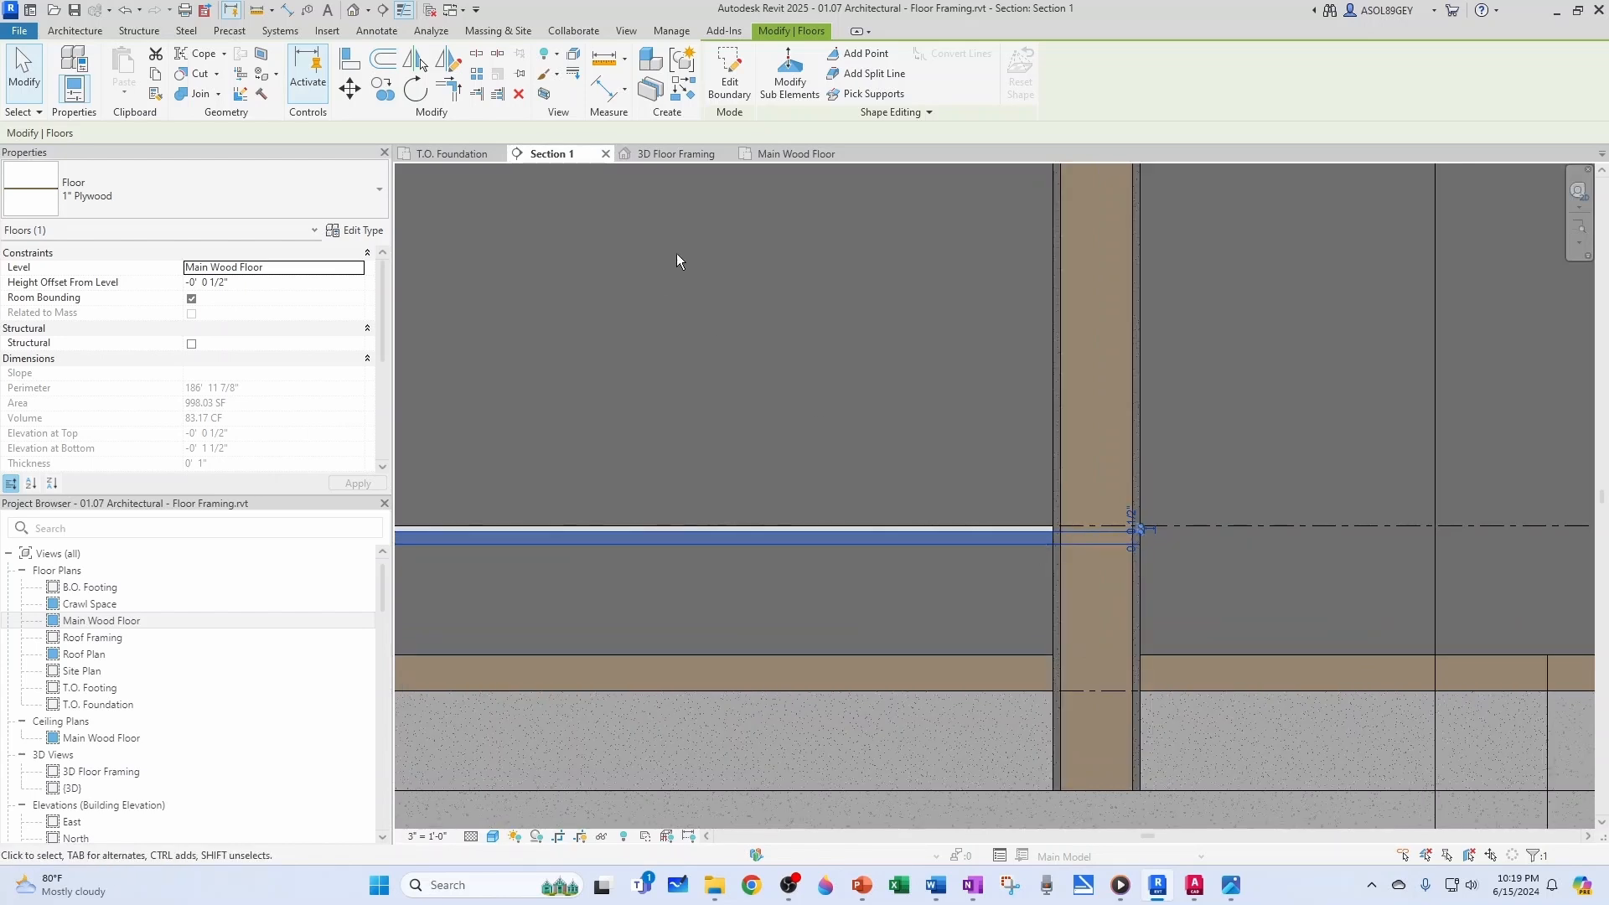
click(792, 154)
double_click(870, 394)
scroll(838, 591, up, 4)
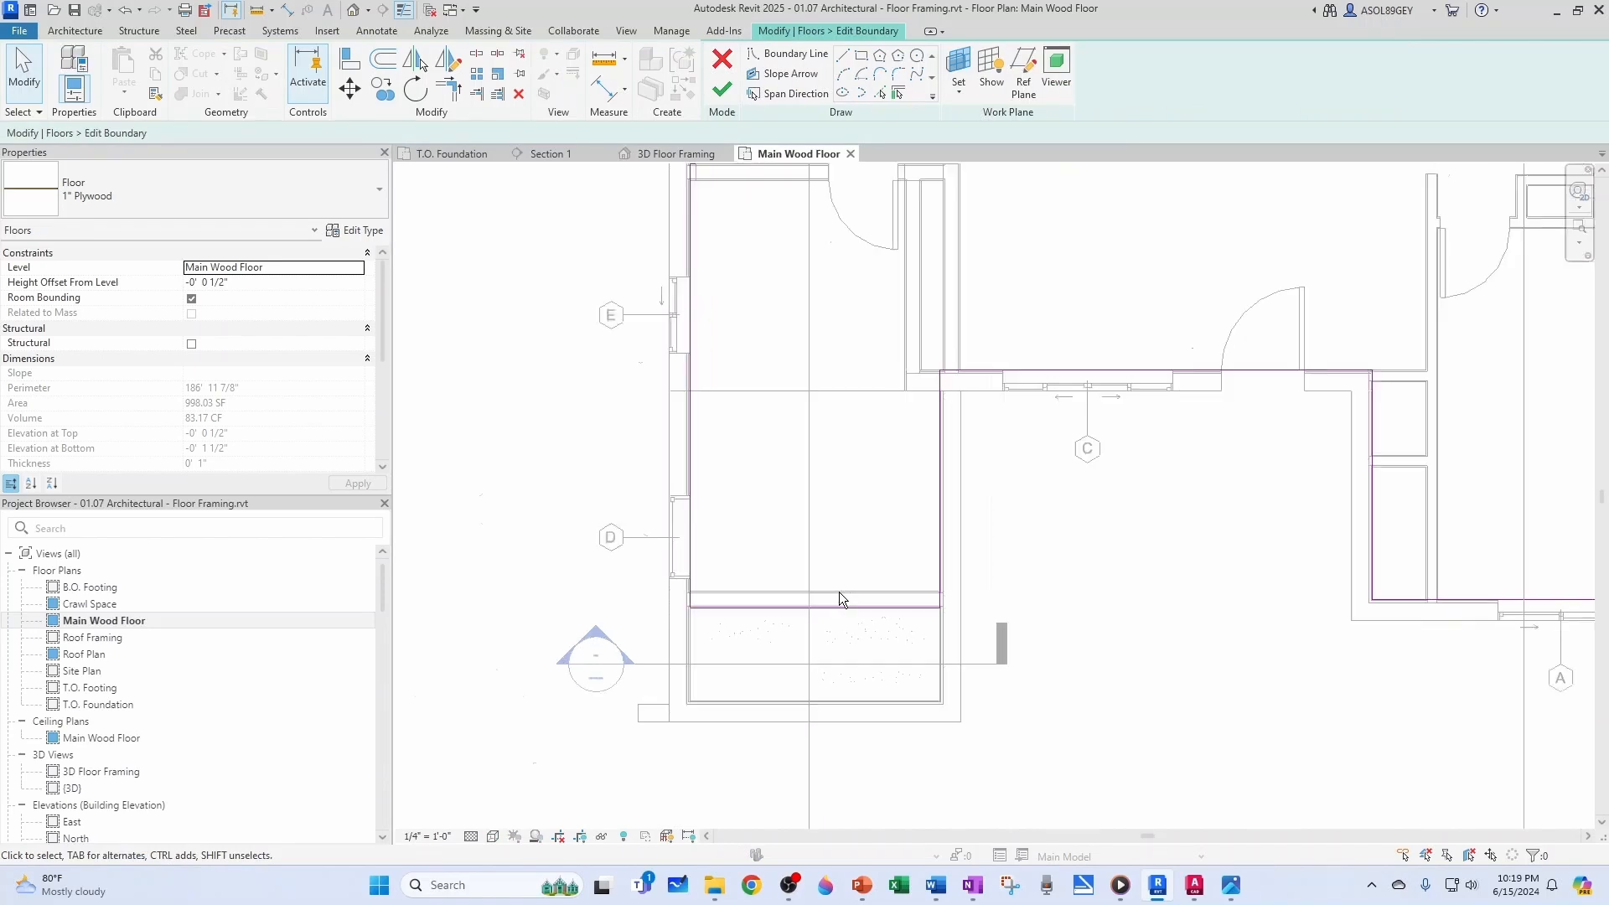
scroll(902, 604, up, 2)
click(932, 646)
scroll(932, 646, up, 1)
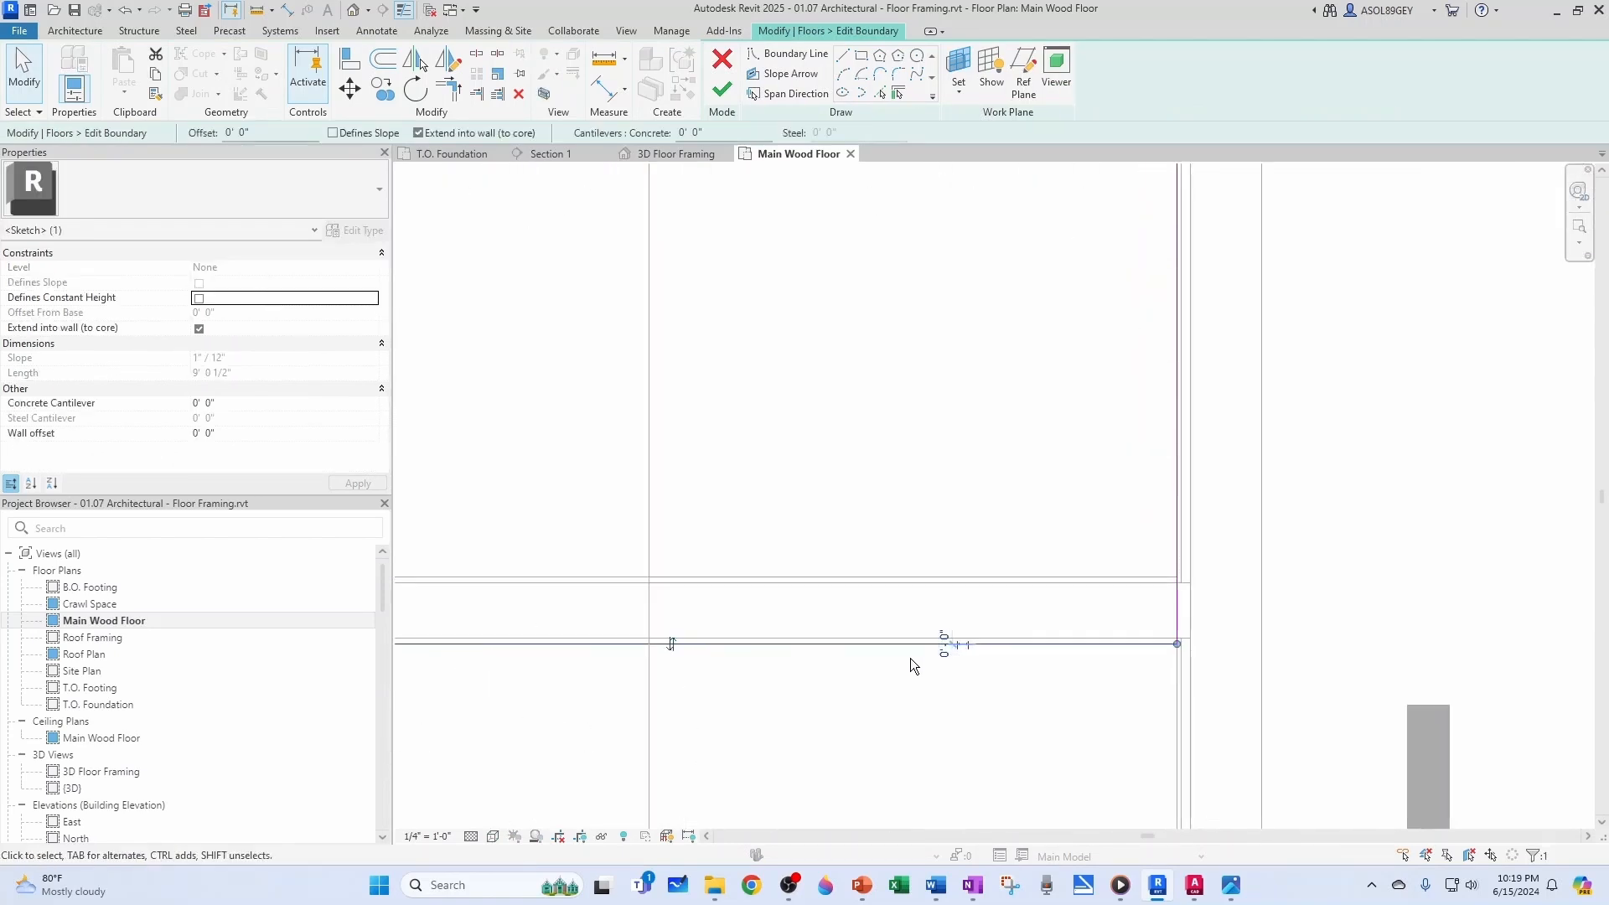
drag(908, 644, 905, 578)
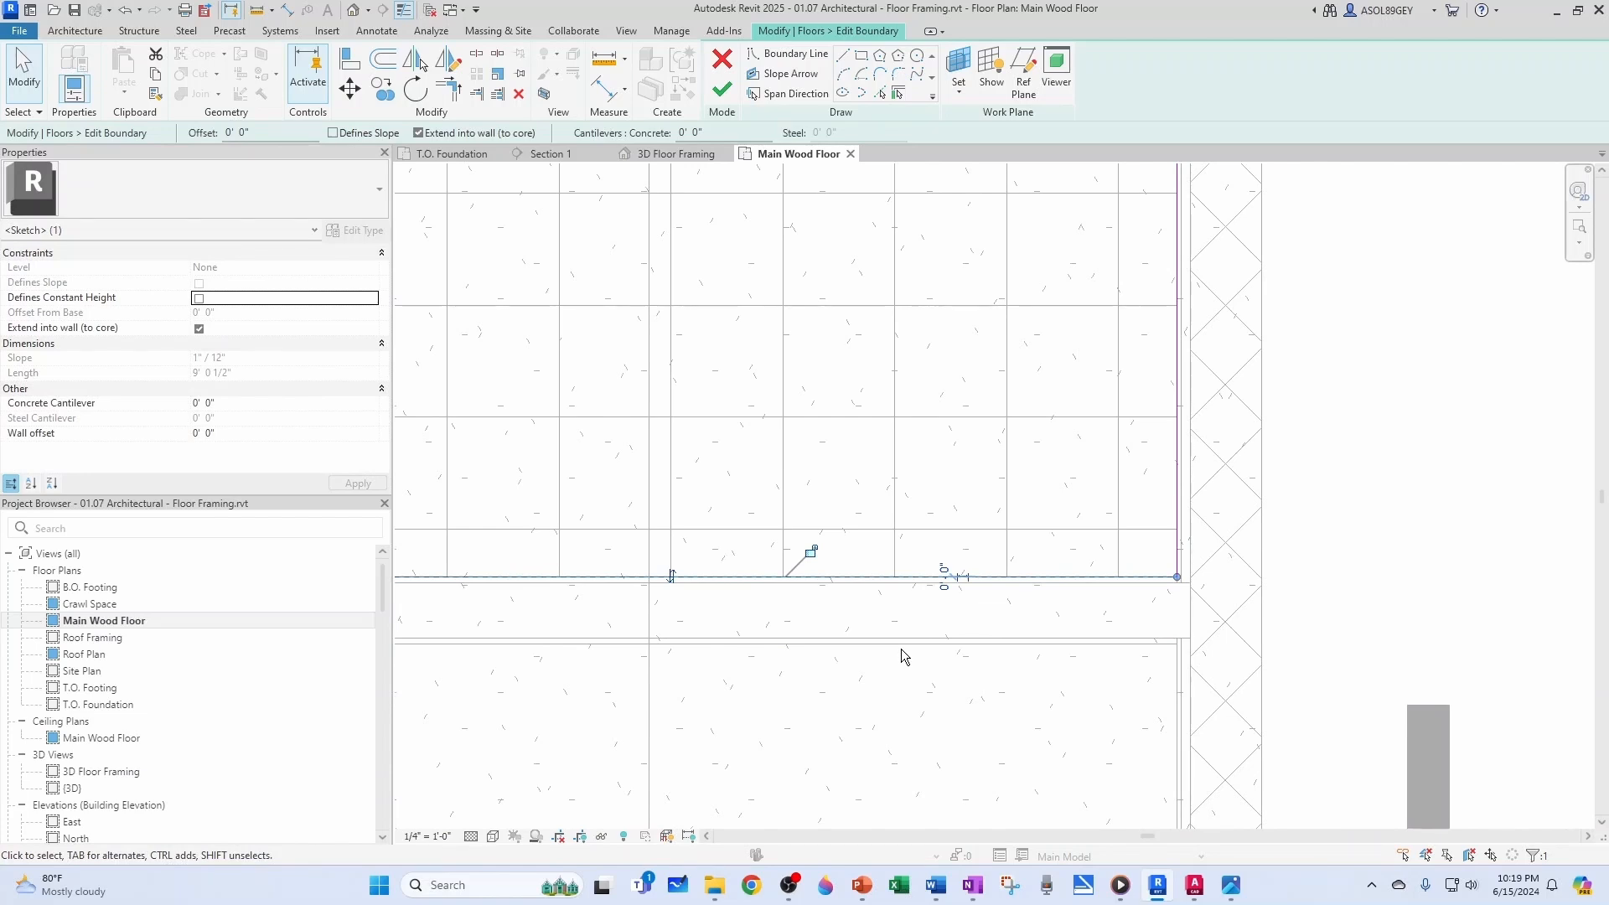
Finish the plywood floor's boundary and decline joining its geometry with the overlapping walls
click(900, 653)
click(723, 89)
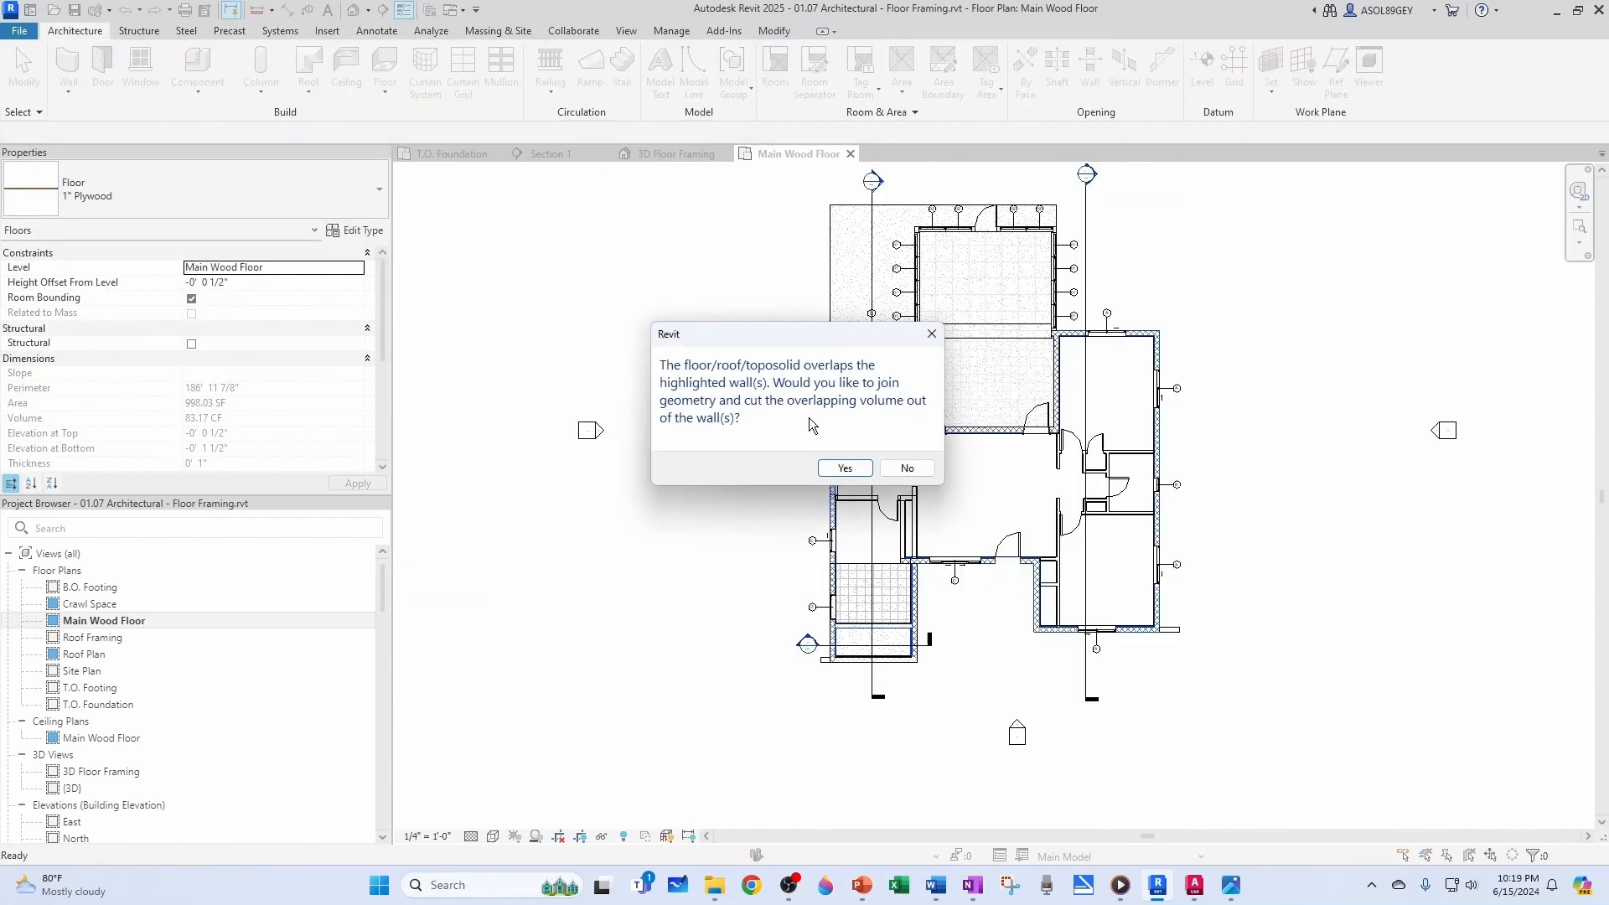
click(932, 467)
scroll(842, 535, up, 8)
key(Escape)
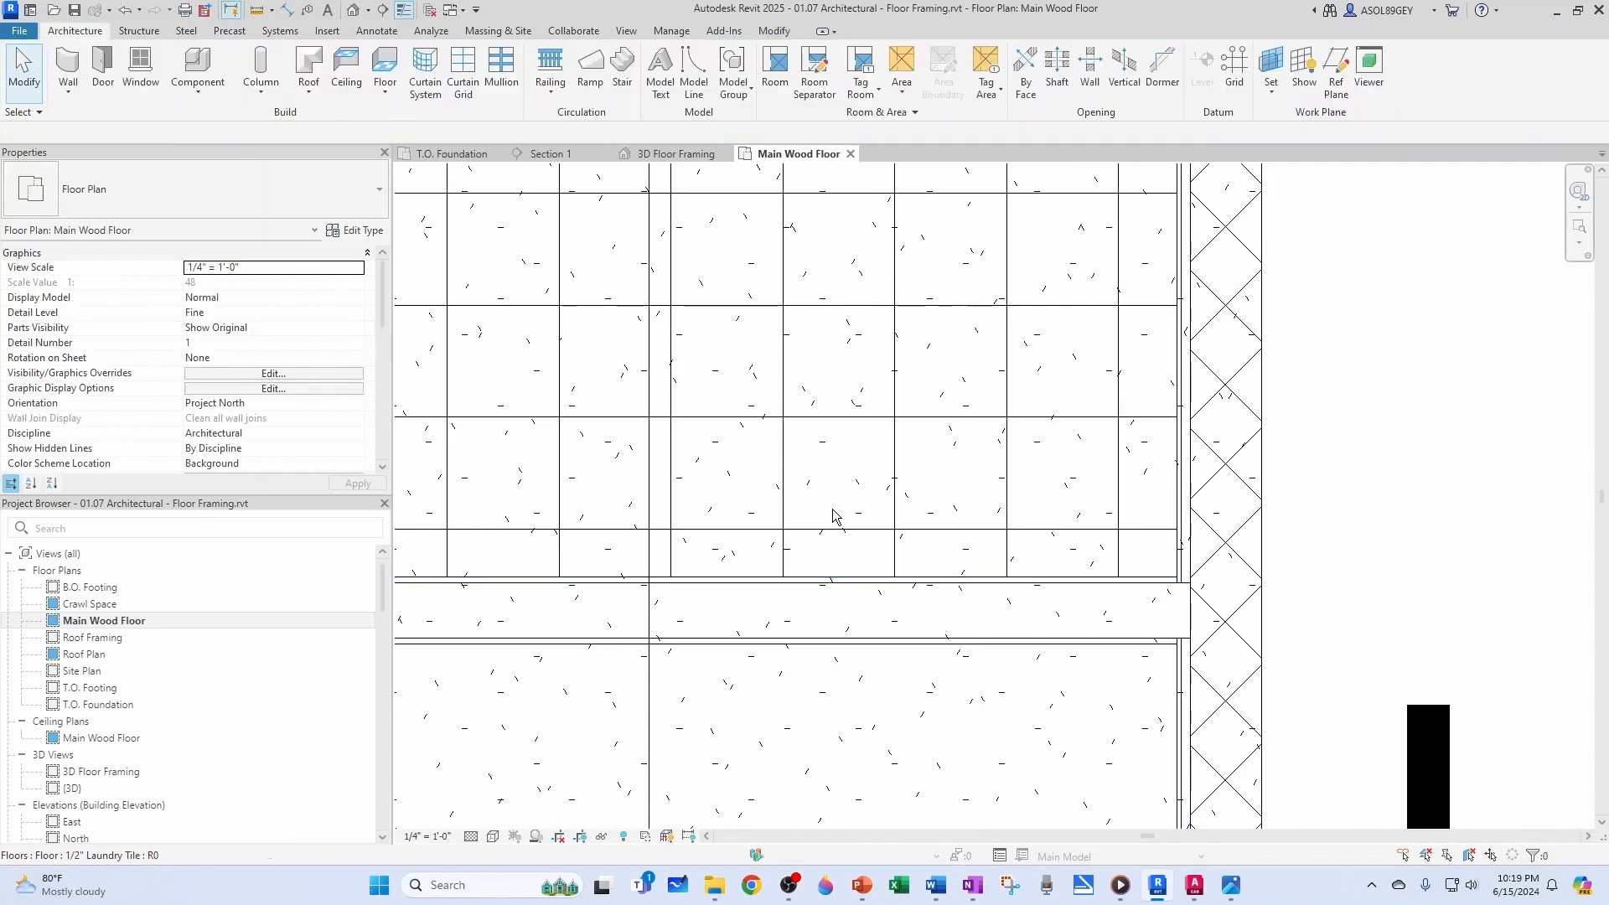
In the 3D Floor Framing view, examine the 6x4 girder where it crosses the laundry's stud wall
click(676, 154)
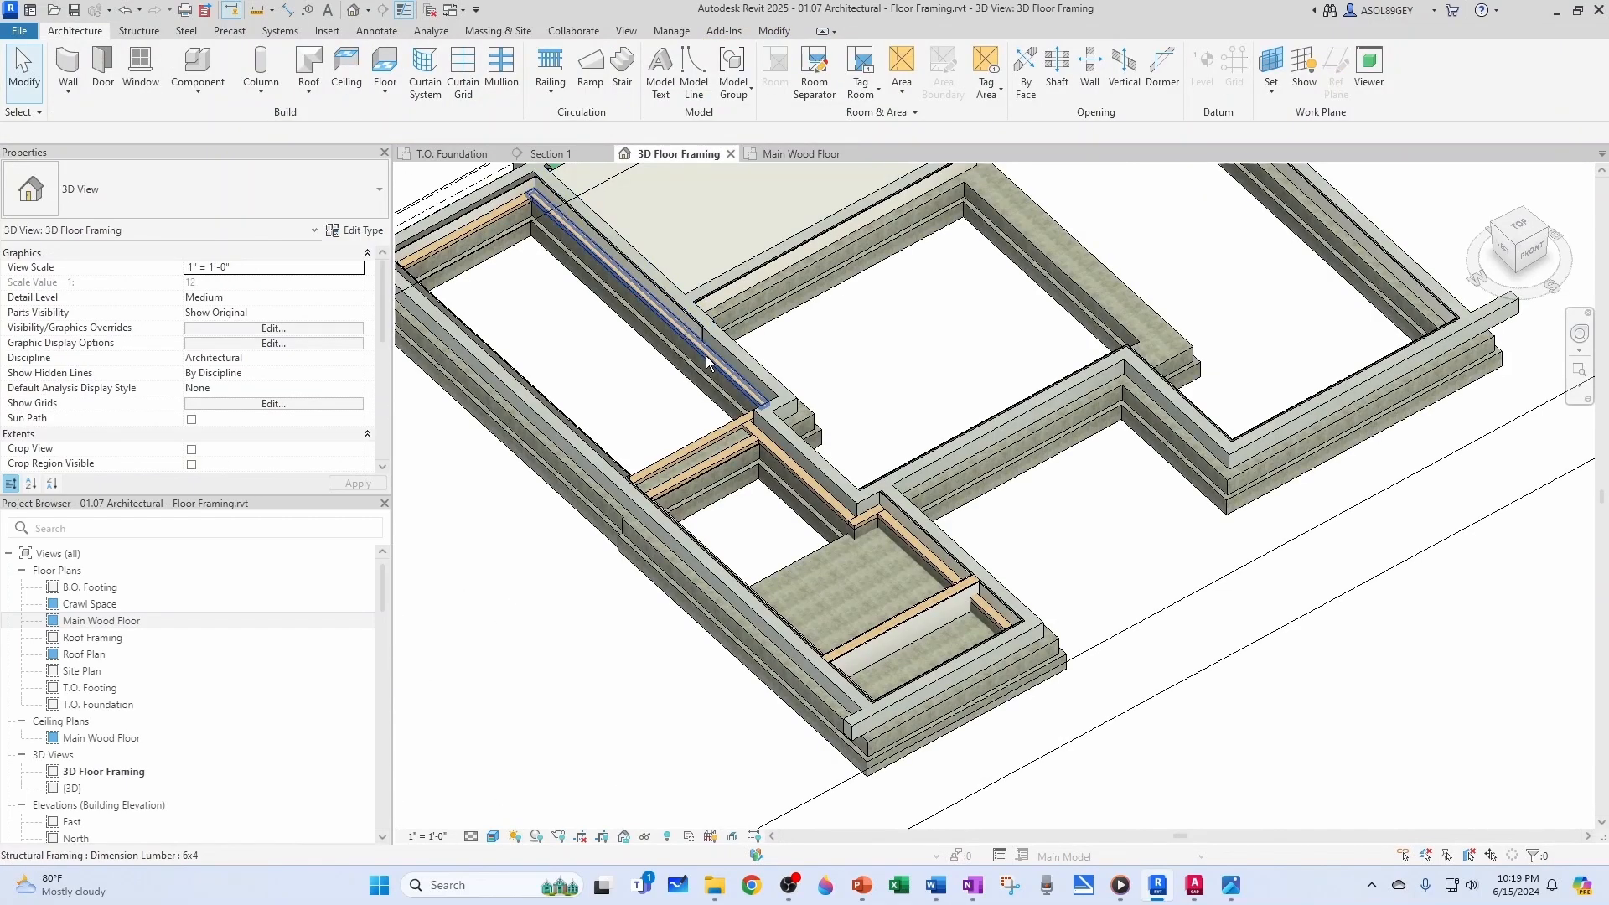
scroll(815, 645, up, 8)
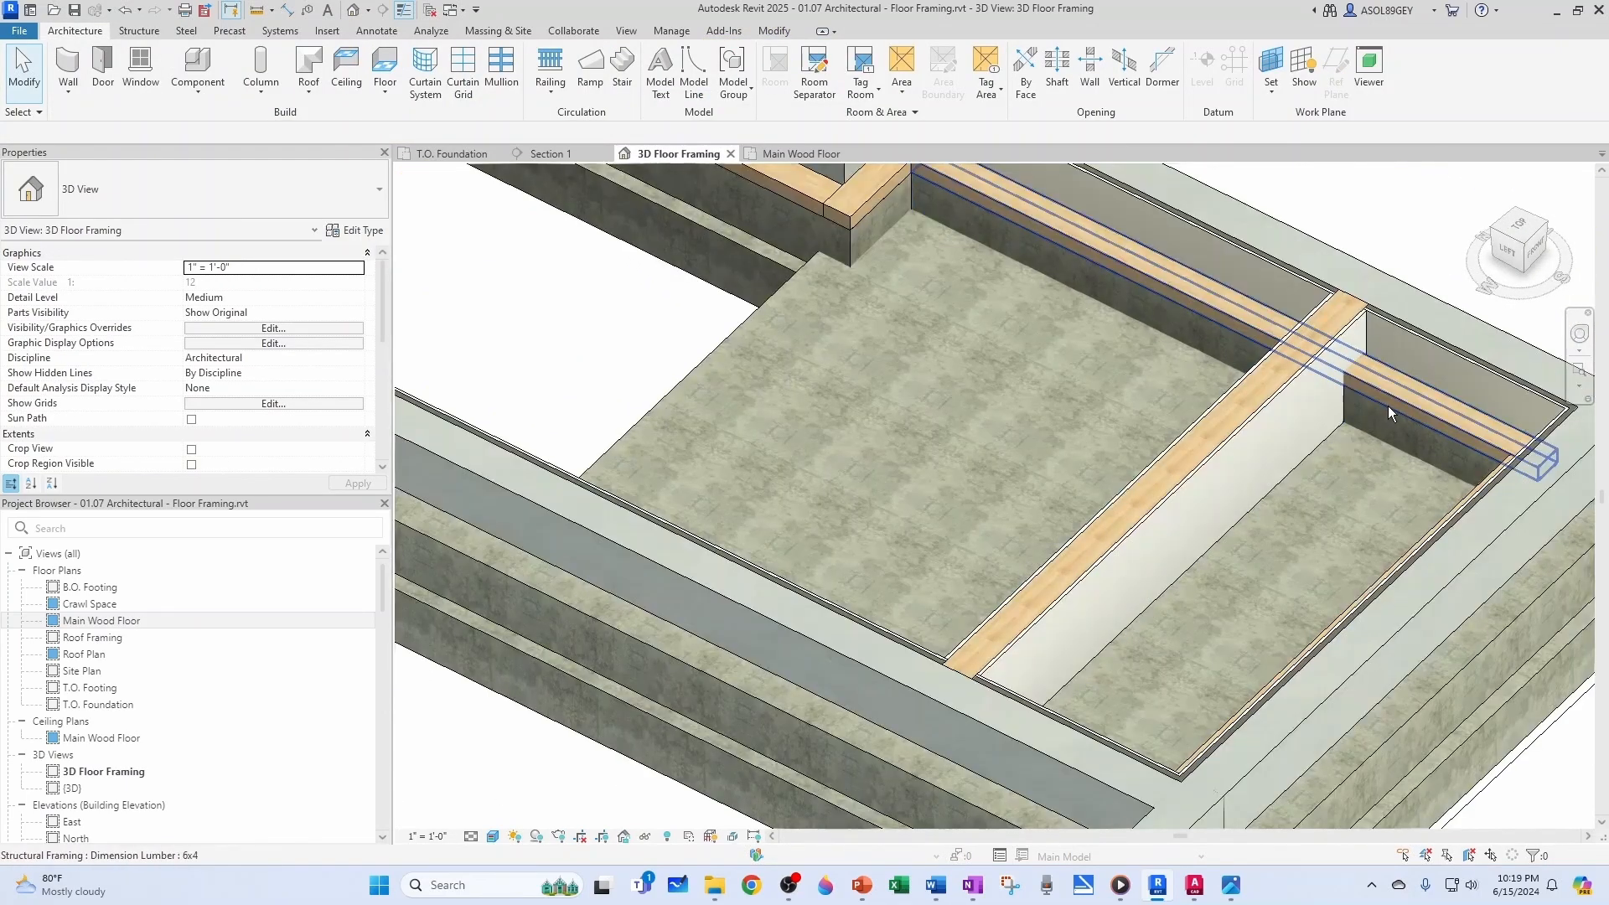
click(1402, 396)
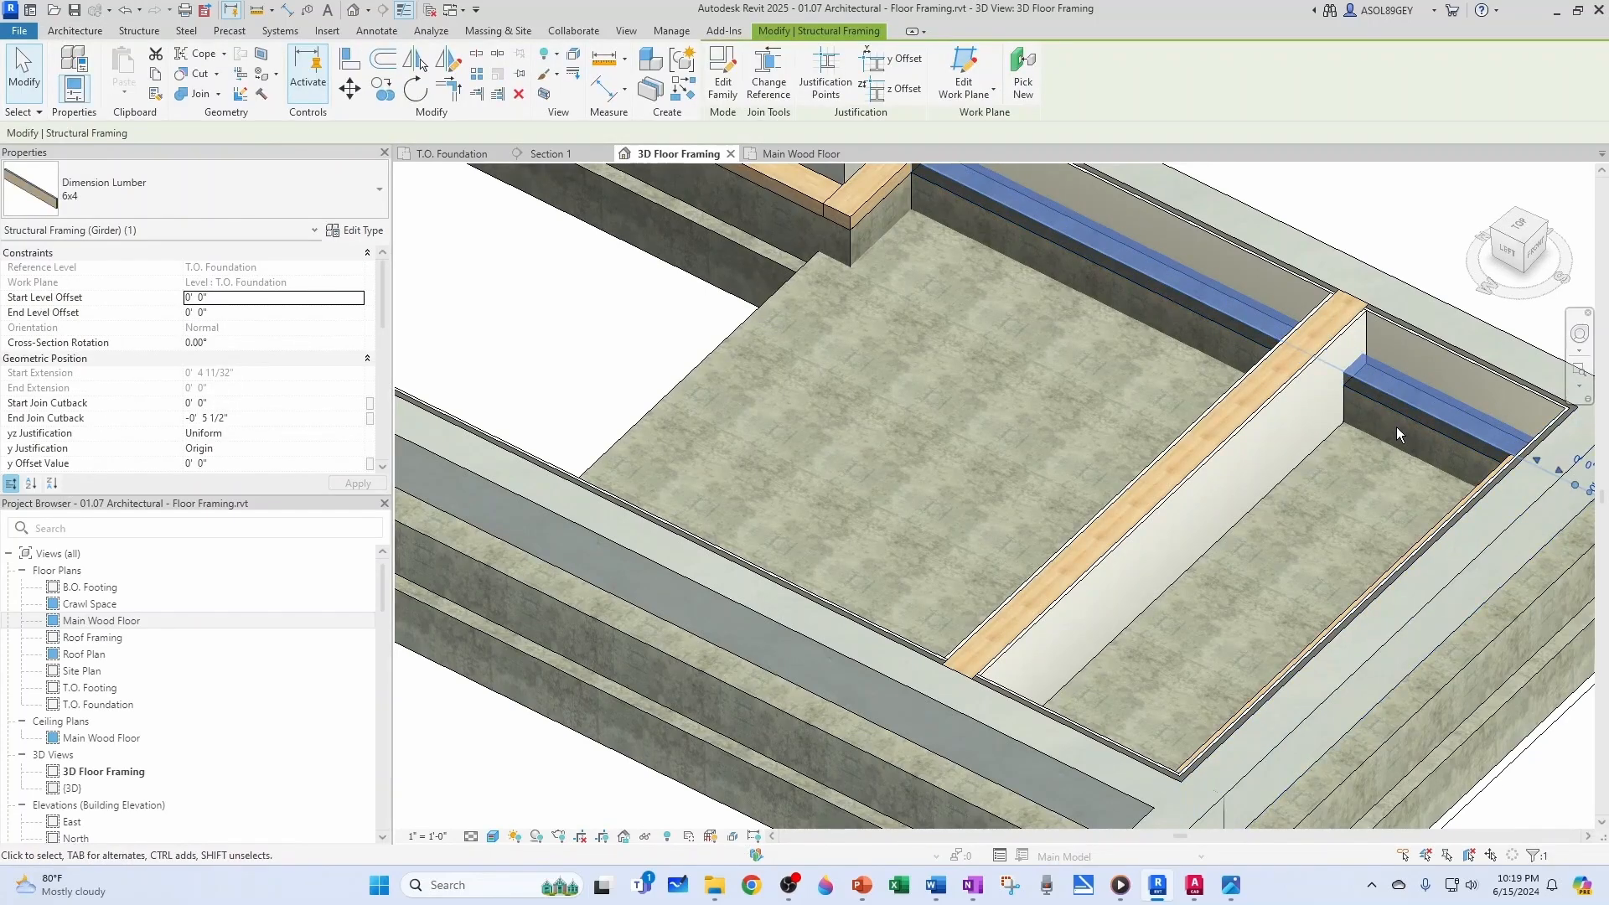
key(Escape)
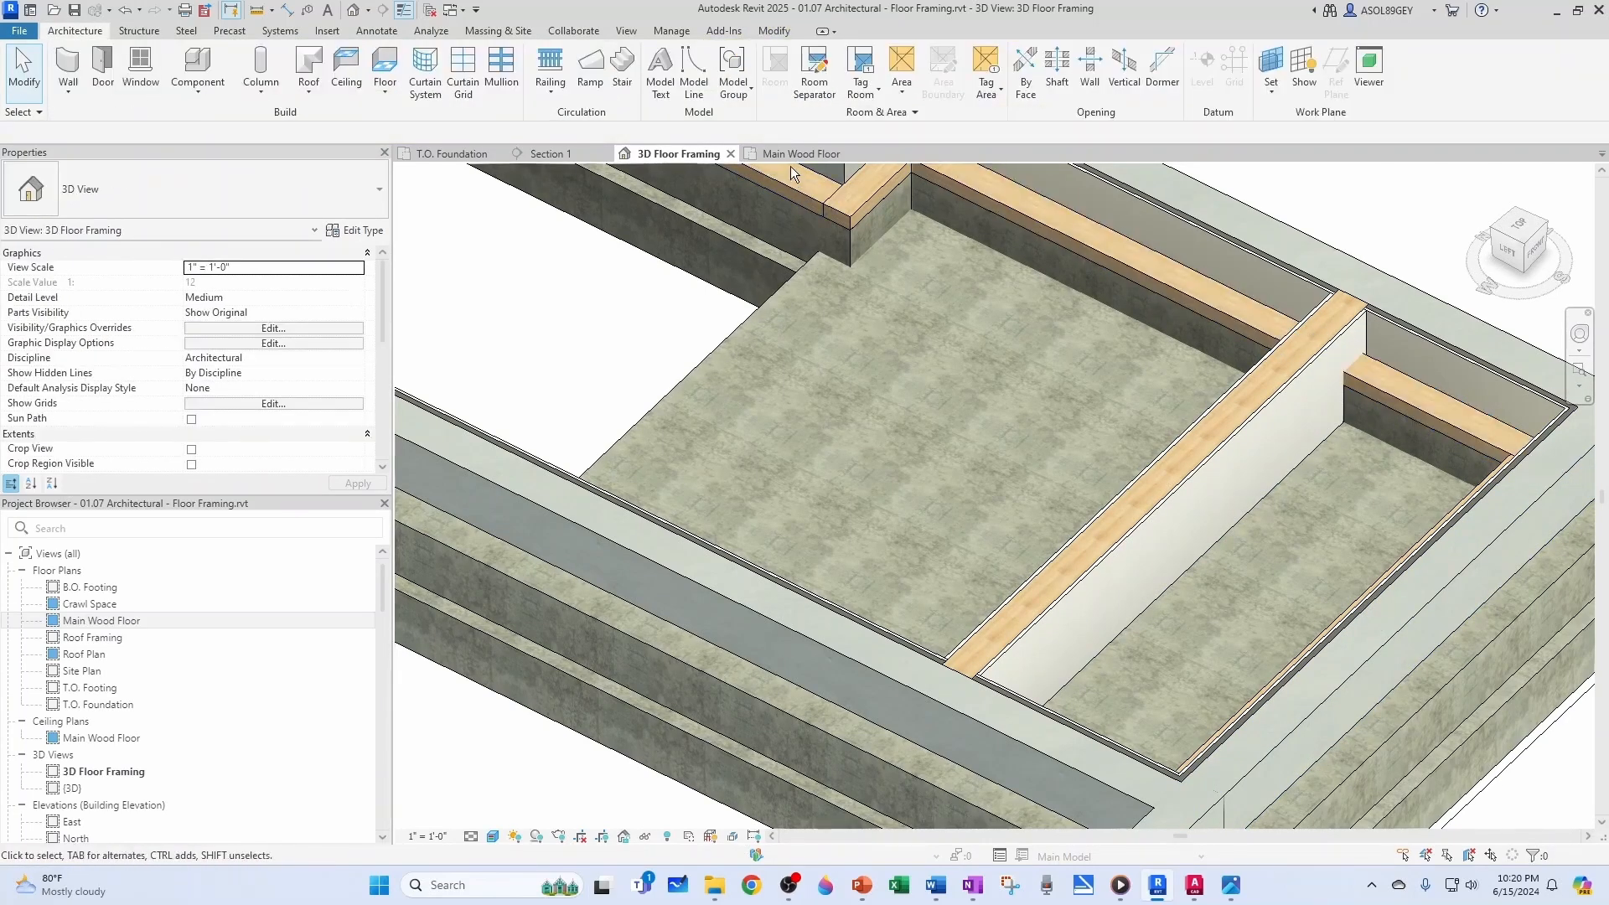
In the Main Wood Floor plan, draw a thin detail line about 8' 11" long along the stud wall's tile-side face
click(796, 154)
scroll(959, 460, down, 2)
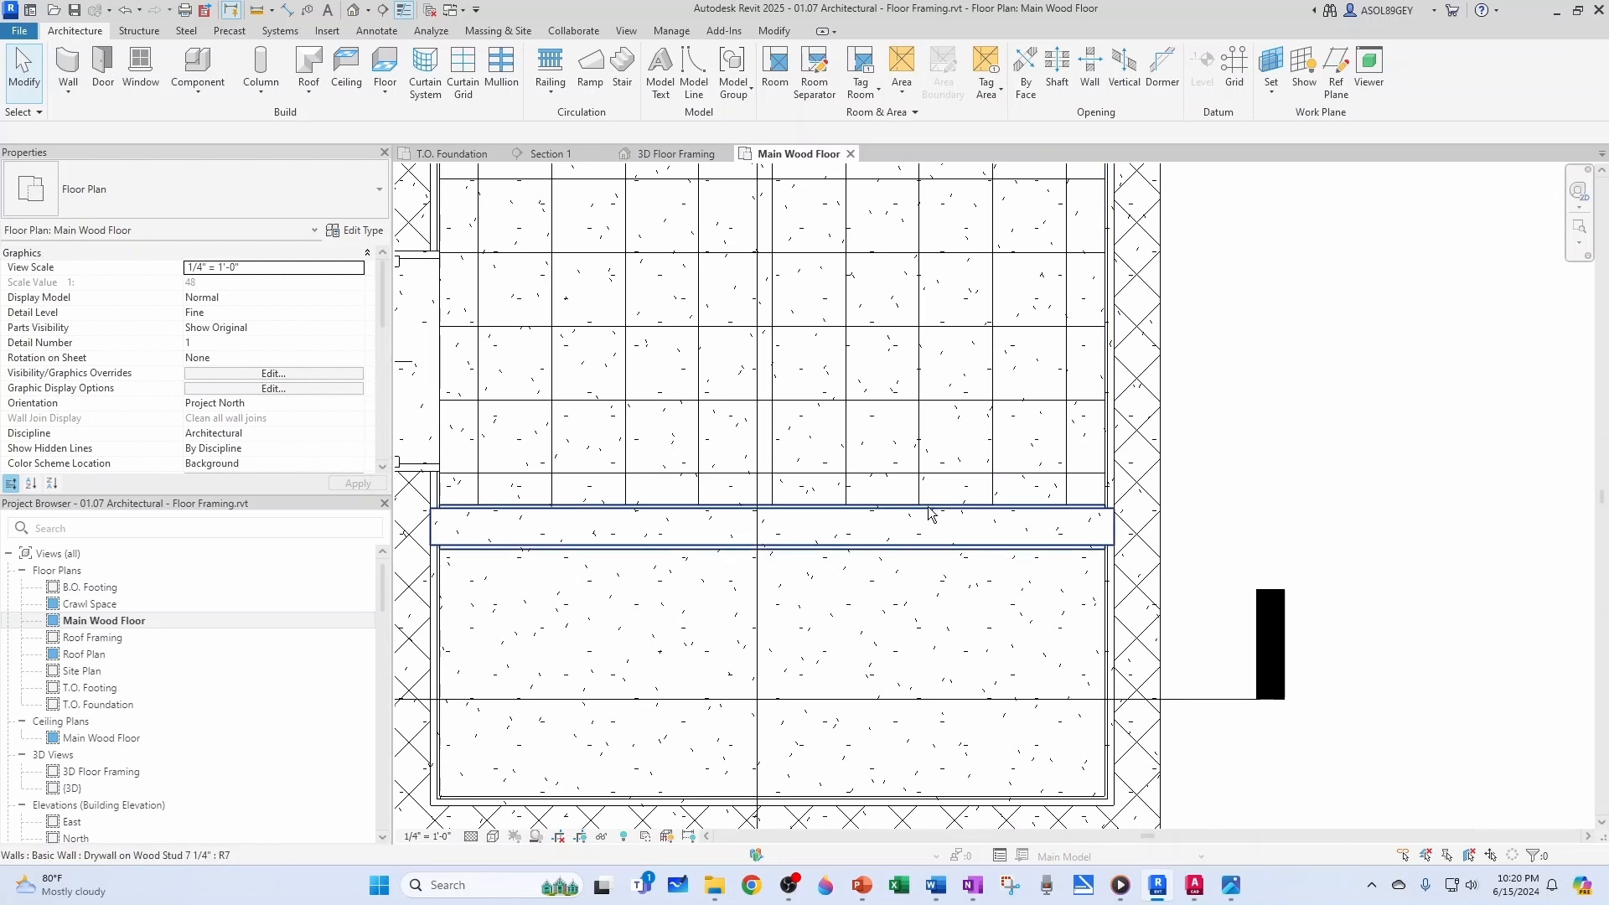
key(l)
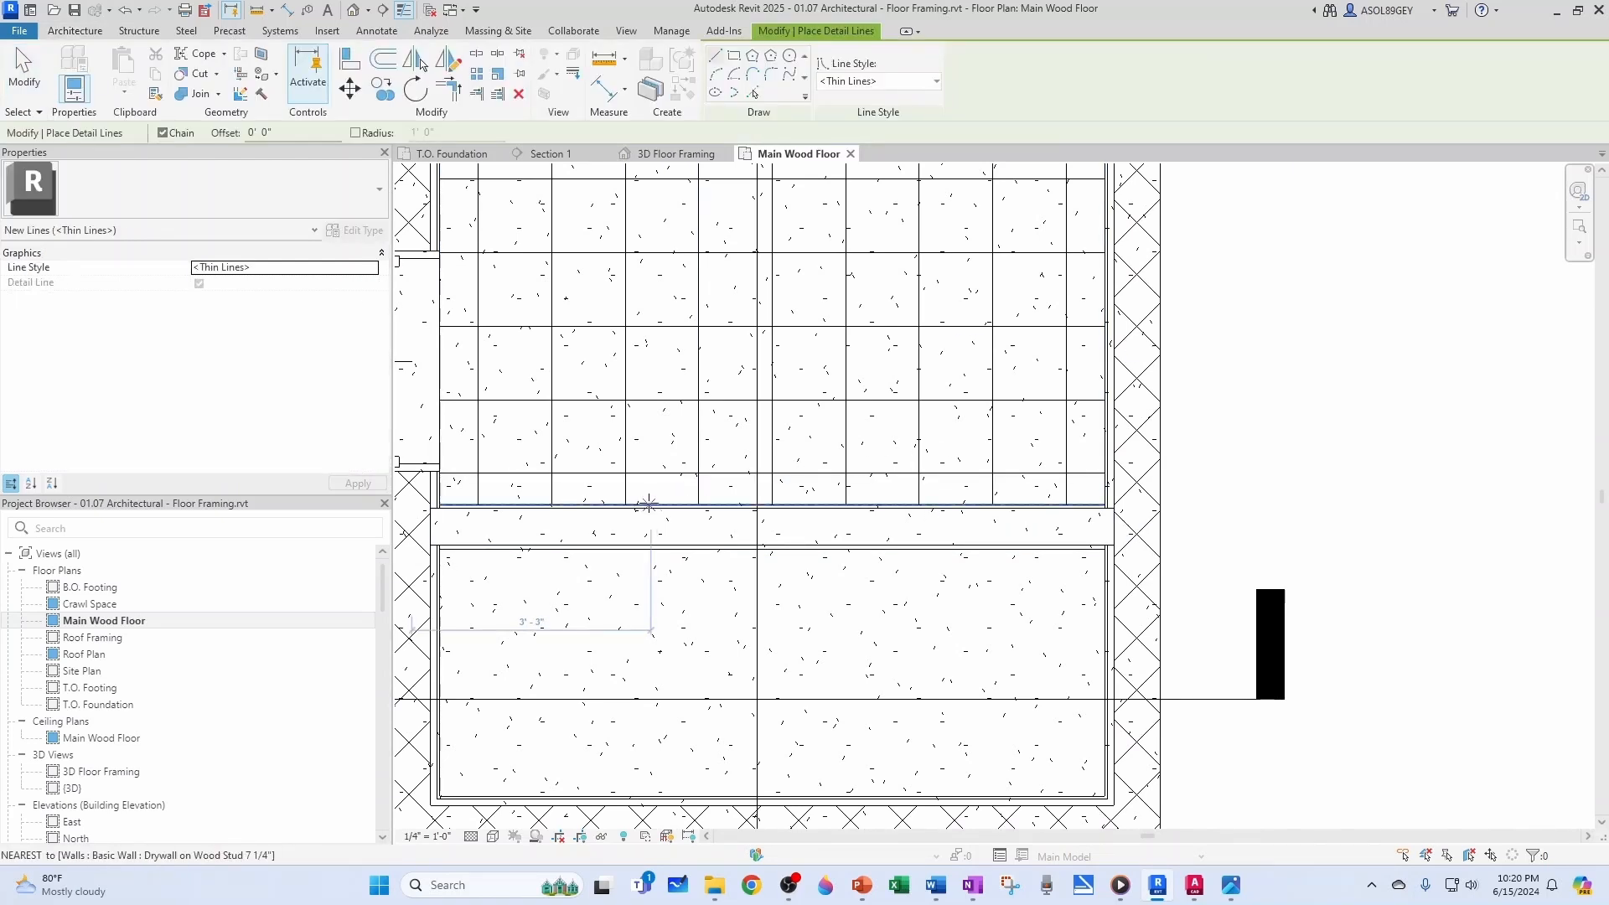
click(439, 504)
scroll(974, 495, up, 2)
click(1095, 504)
key(Escape)
key(Escape)
Cut the detail line and paste it aligned at the same position in the T.O. Foundation plan
click(1079, 508)
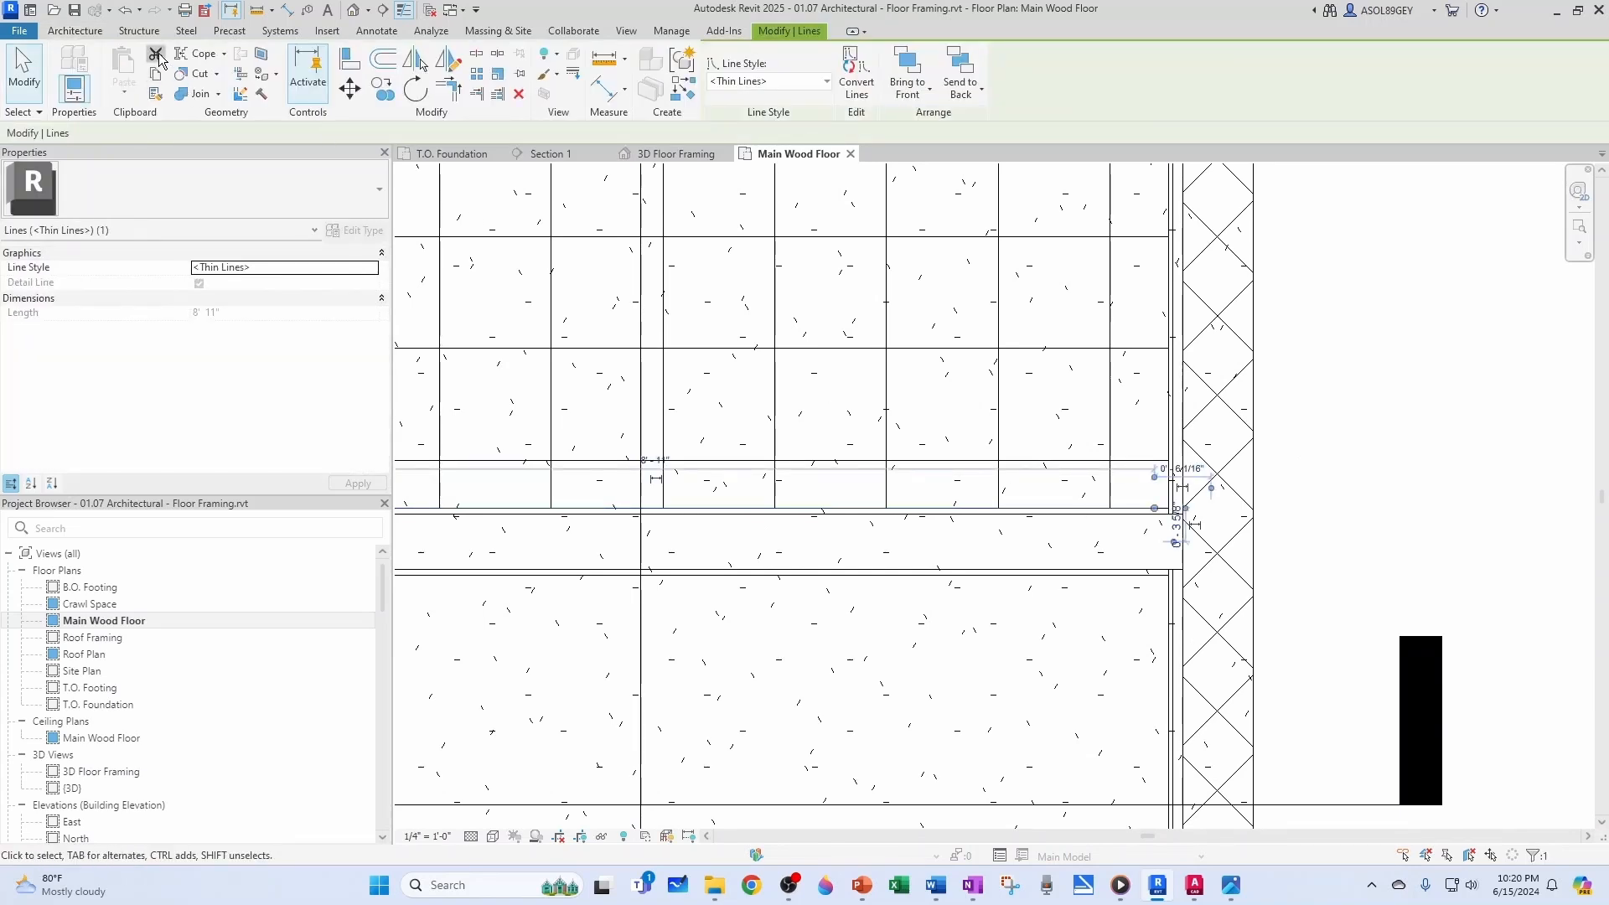
click(157, 56)
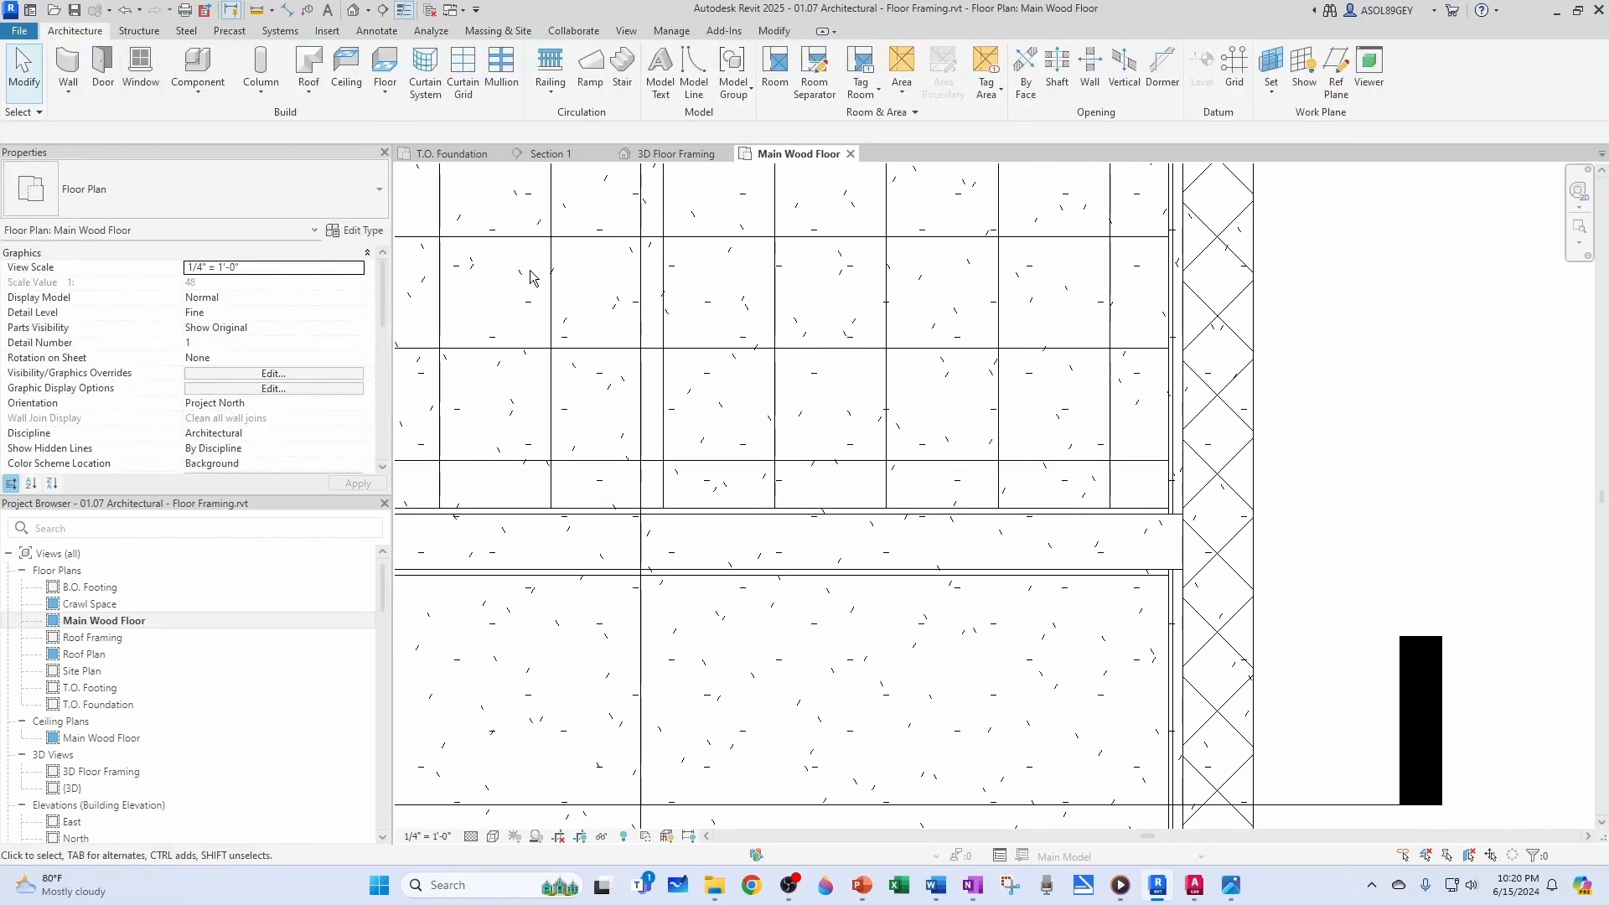
click(450, 156)
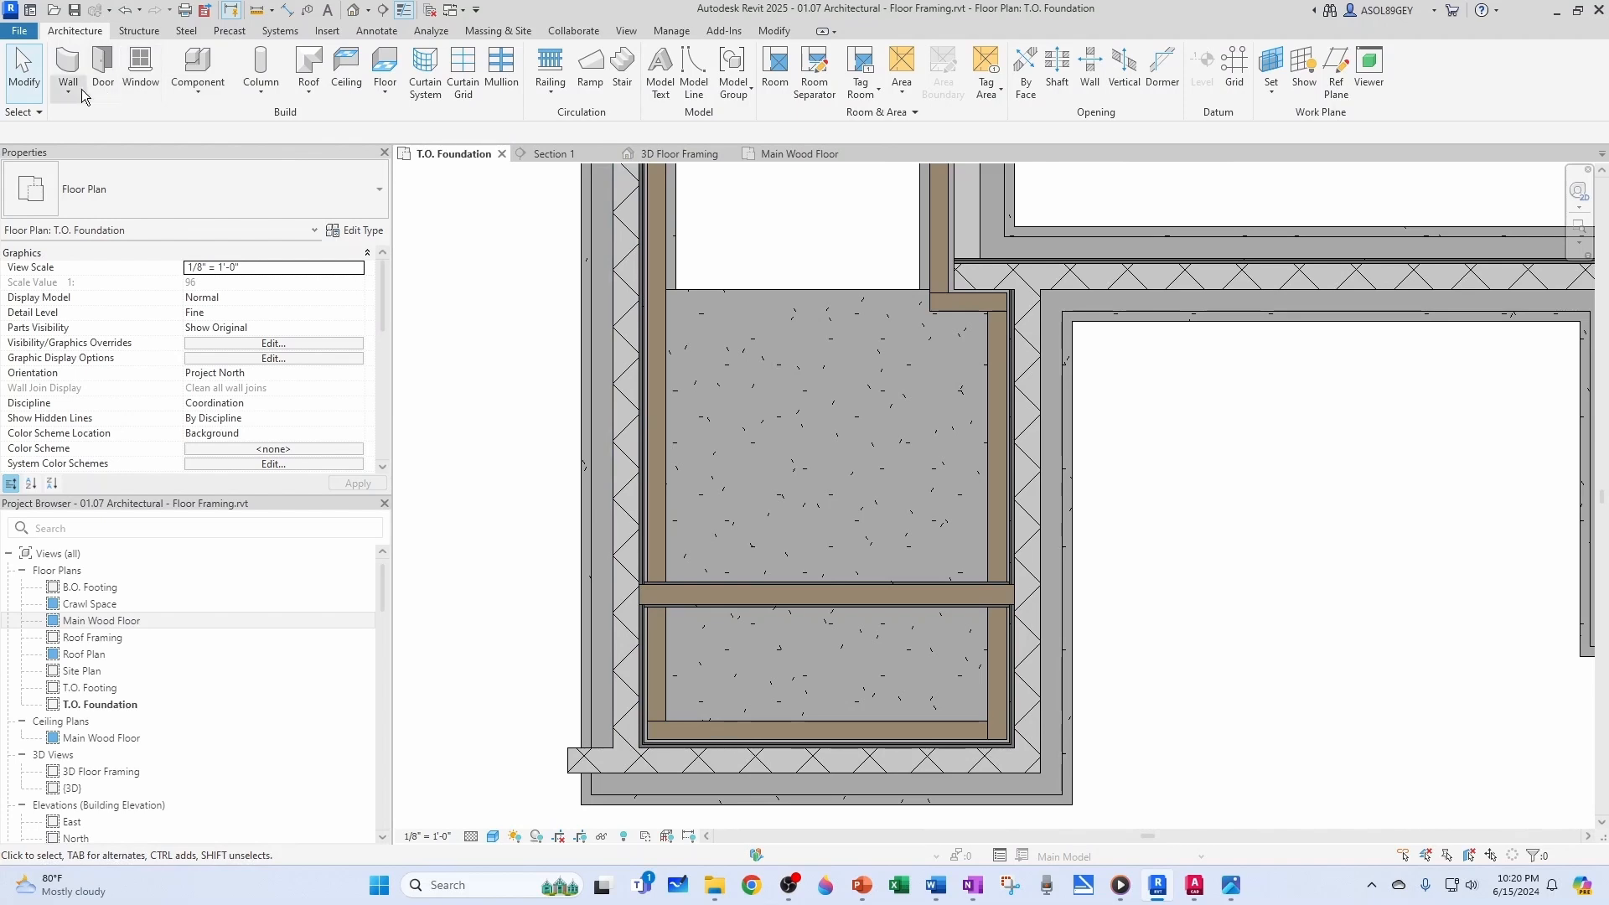
click(772, 32)
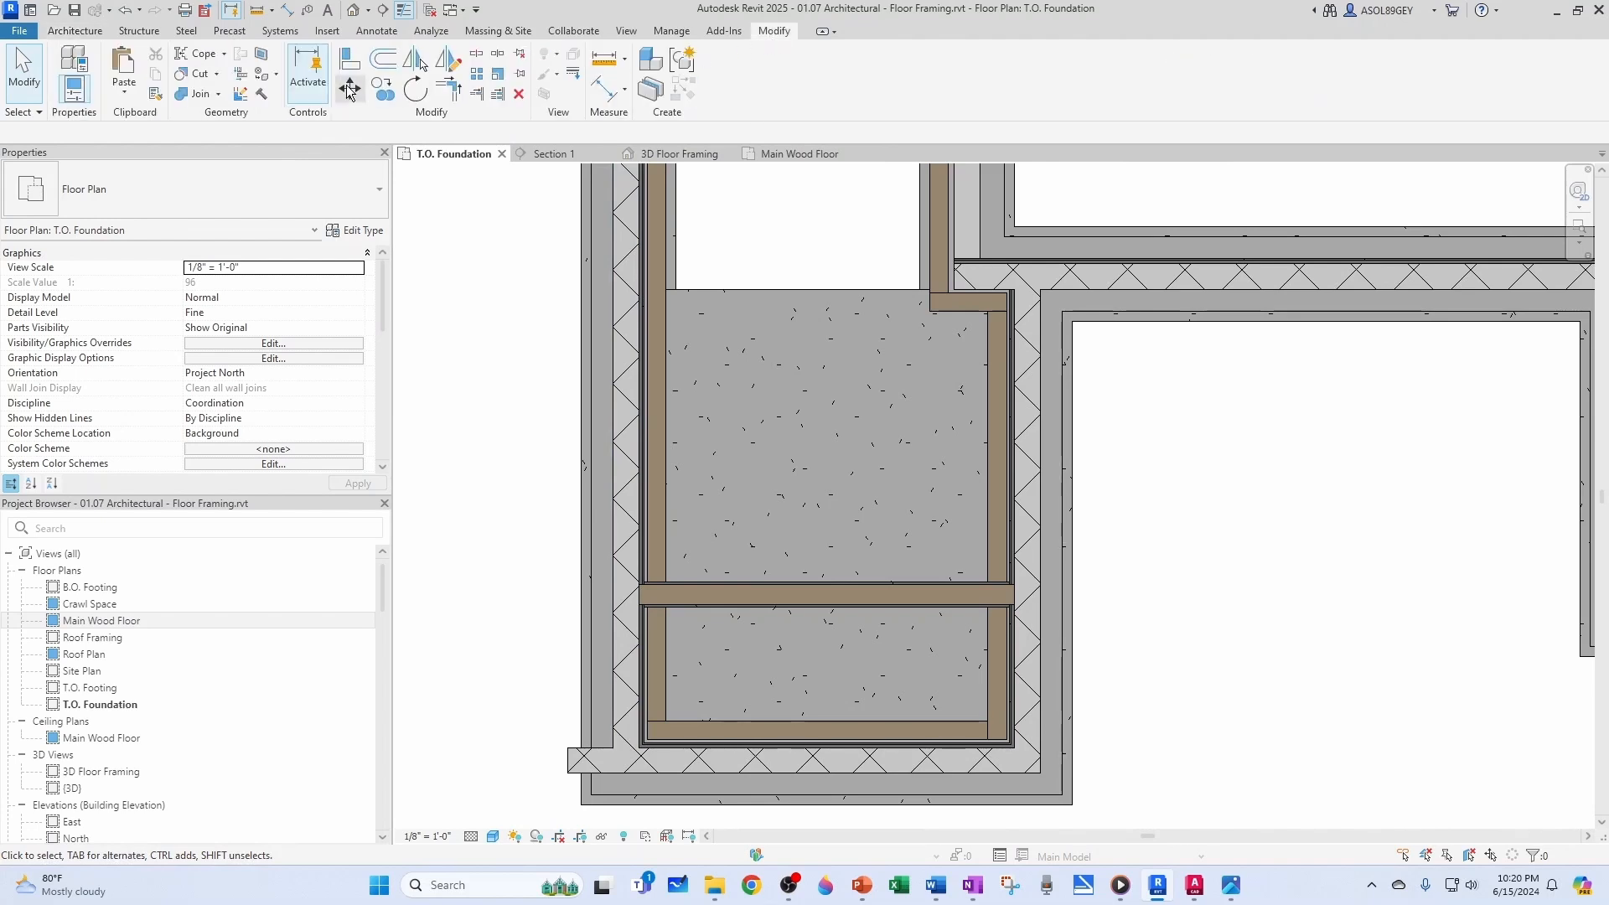
click(124, 90)
click(178, 225)
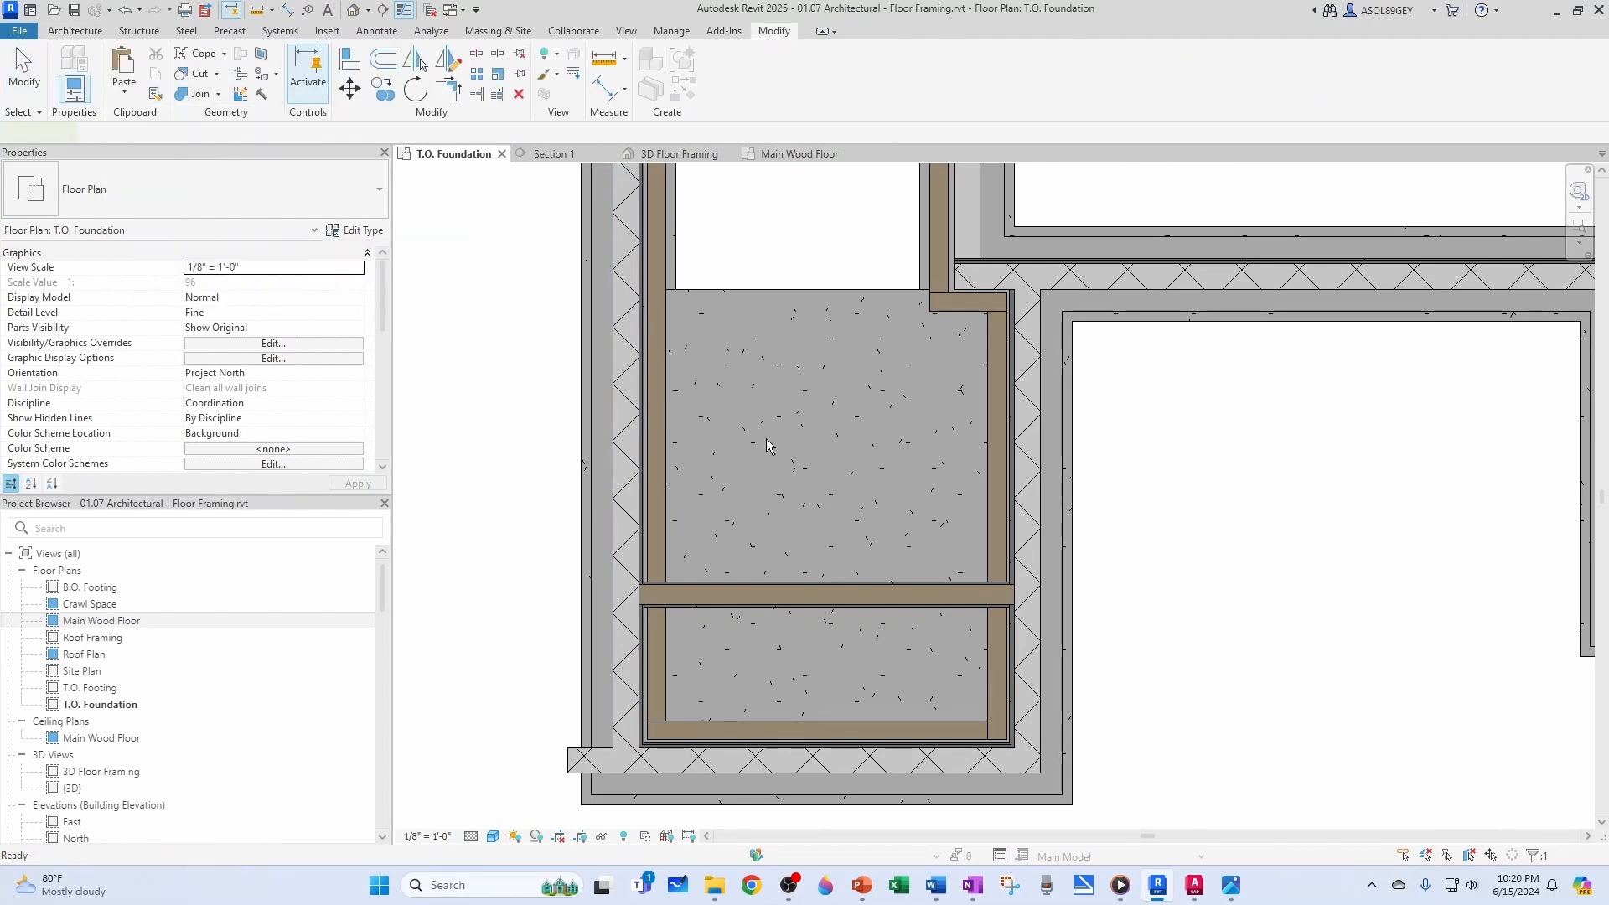
scroll(988, 598, up, 1)
scroll(988, 598, up, 3)
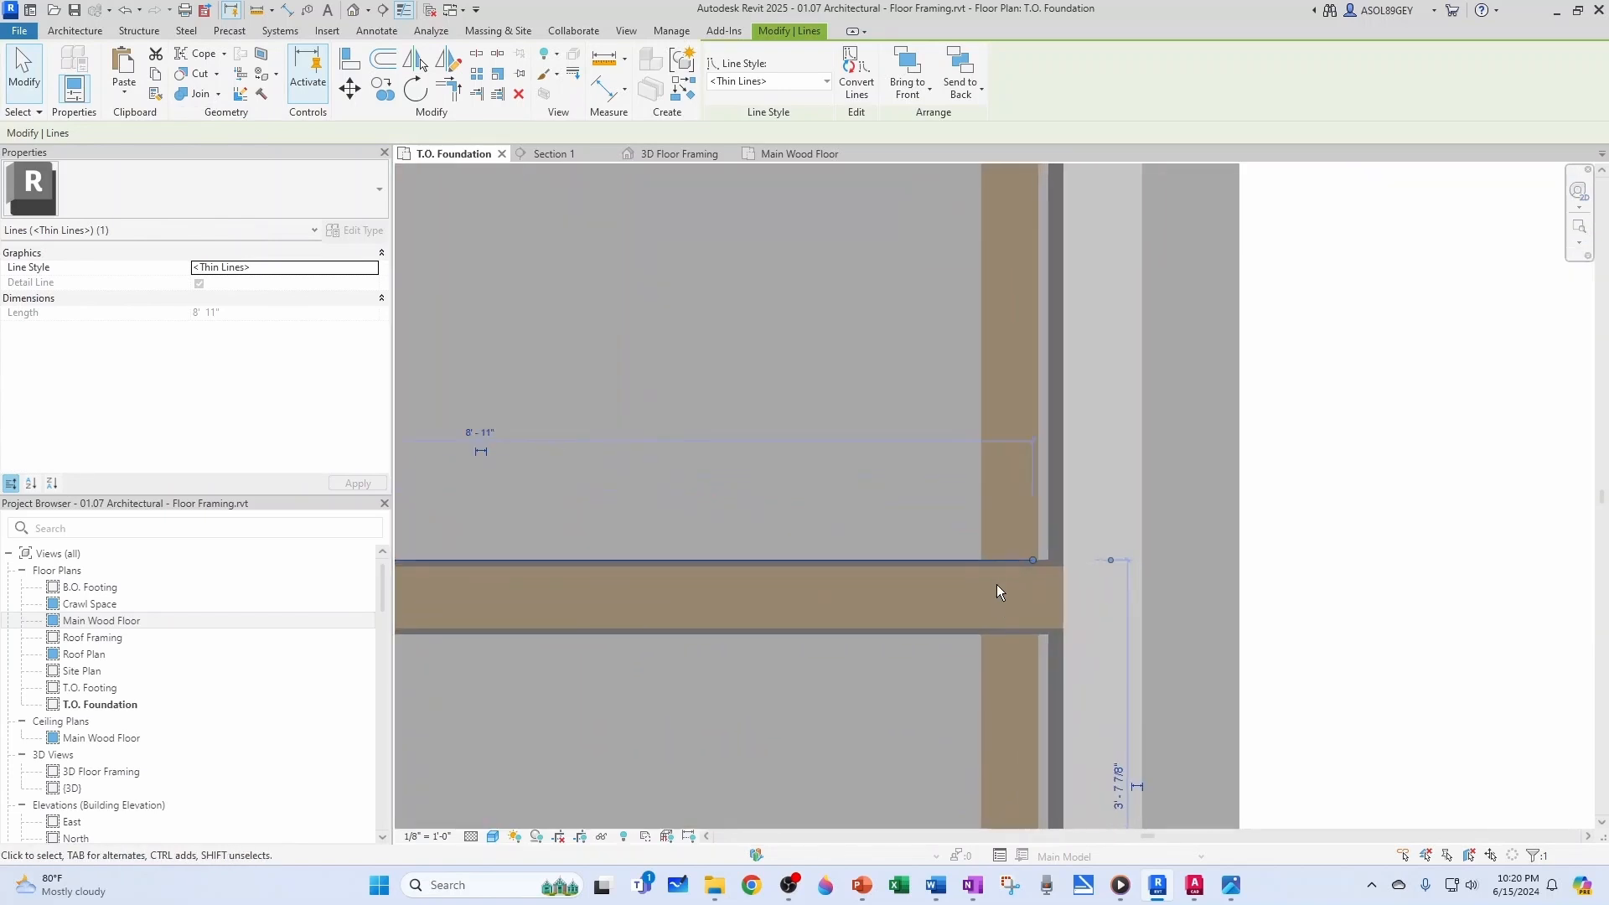
key(Escape)
Shorten the vertical 6x4 girder on the laundry's right wall so it ends at the pasted detail line
click(990, 526)
scroll(987, 521, down, 2)
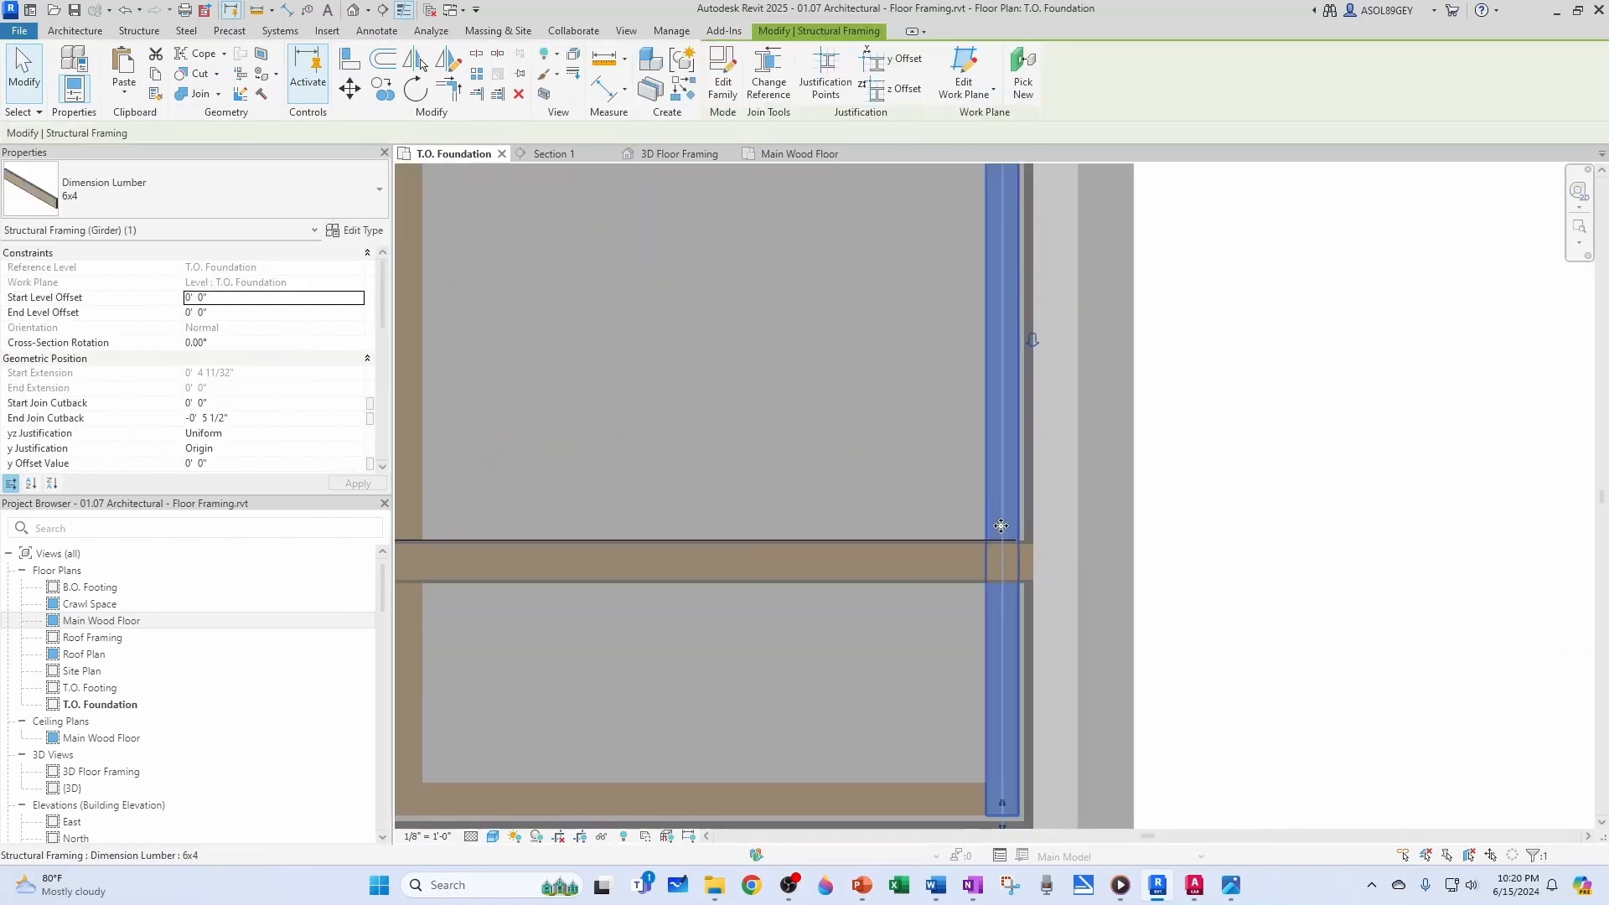
drag(1003, 796, 1001, 544)
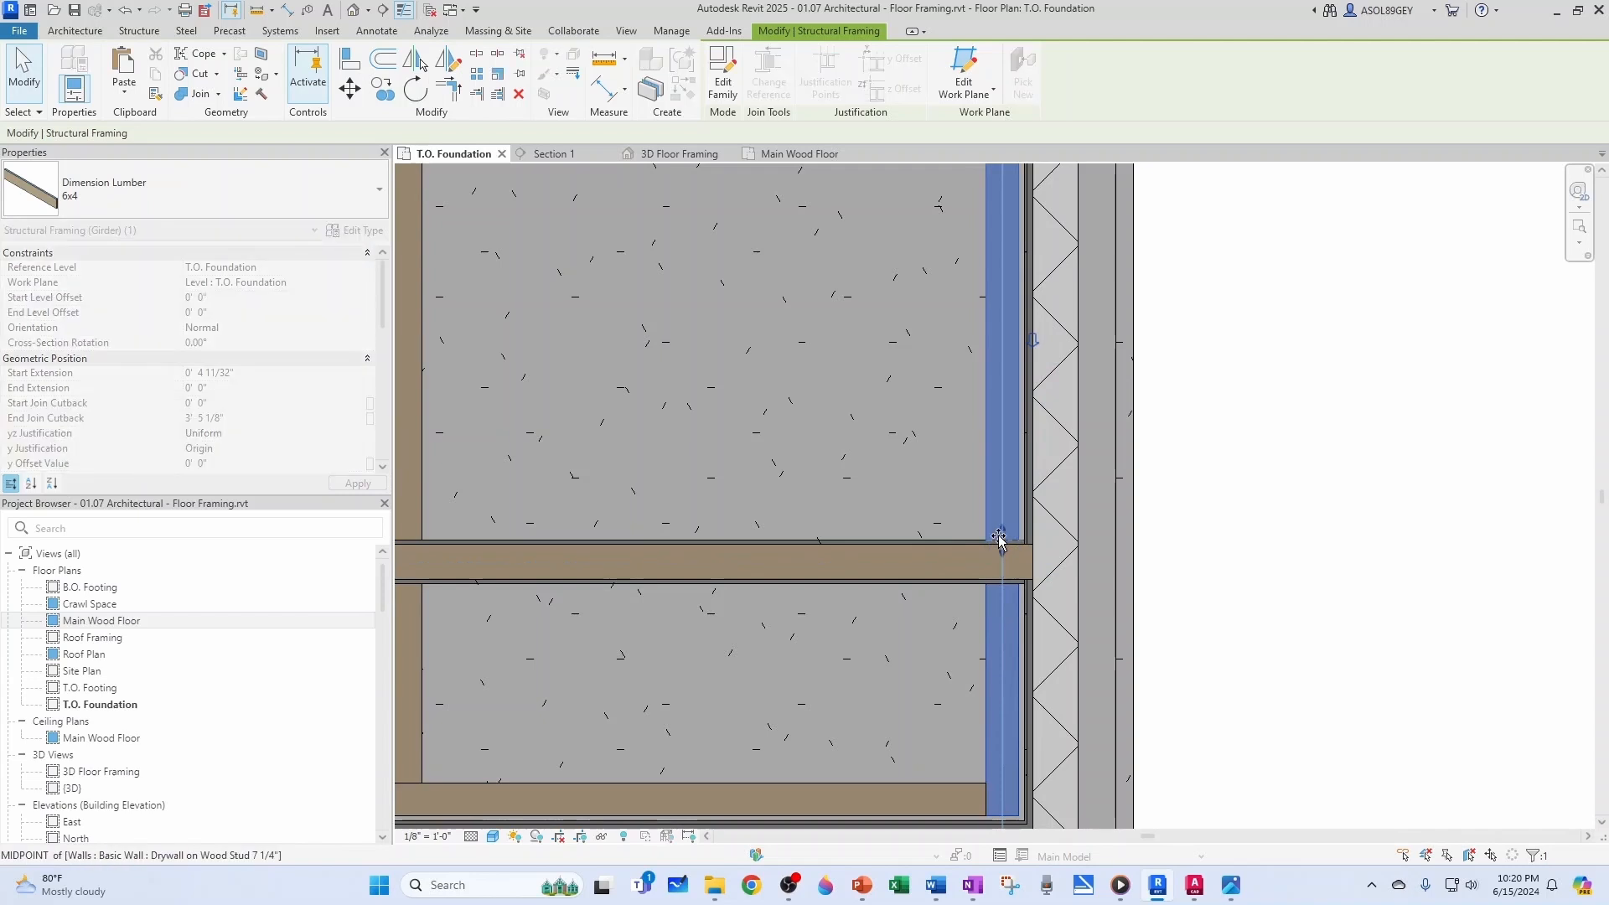
scroll(998, 537, up, 4)
scroll(1004, 582, down, 4)
scroll(1004, 586, down, 2)
key(Escape)
Delete the horizontal 6x4 girder along the laundry's bottom wall and shorten the left vertical girder to the pasted detail line
click(951, 707)
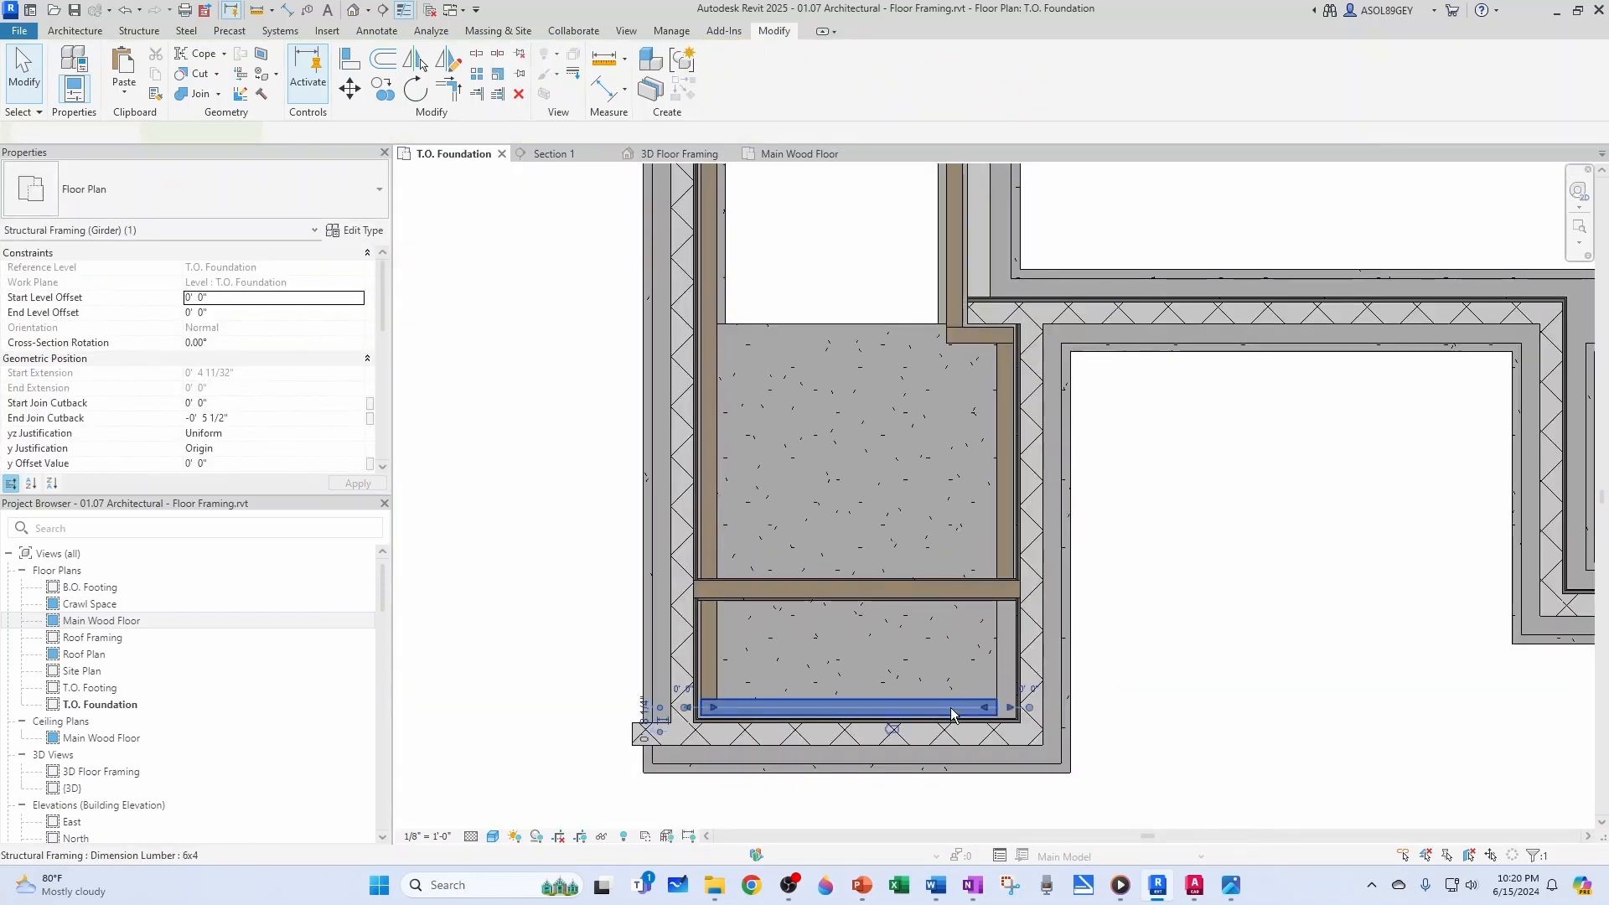
key(Delete)
scroll(710, 620, up, 2)
click(713, 627)
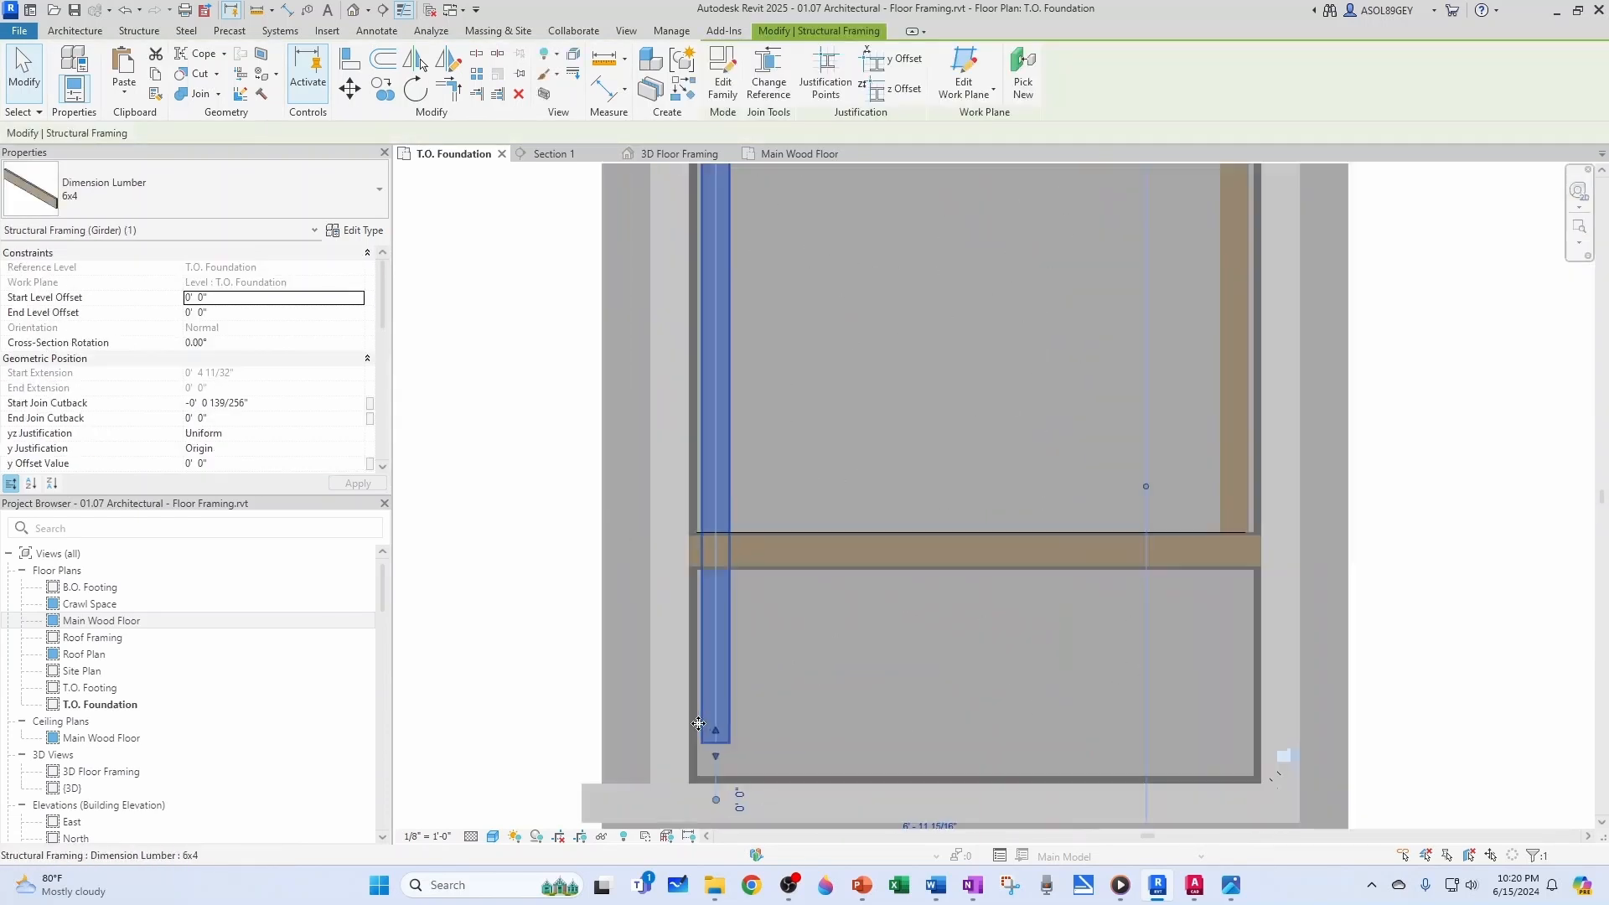
scroll(725, 737, up, 2)
drag(726, 741, 725, 470)
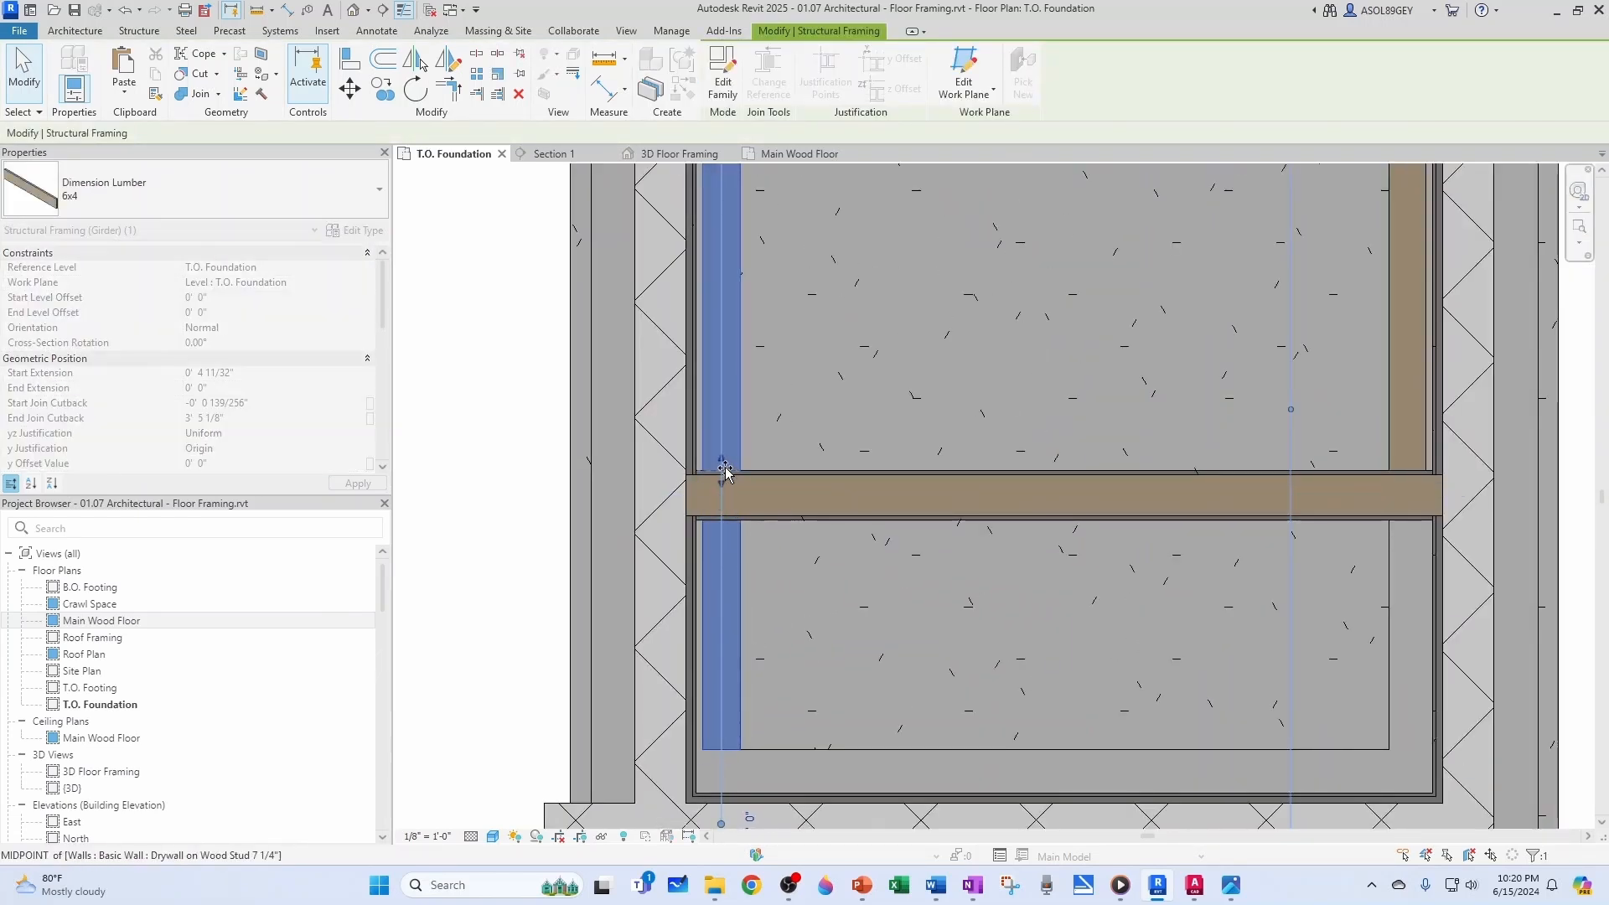
Delete the pasted detail line along the laundry's stud wall in the T.O. Foundation plan
key(Escape)
drag(533, 423, 1477, 493)
key(Delete)
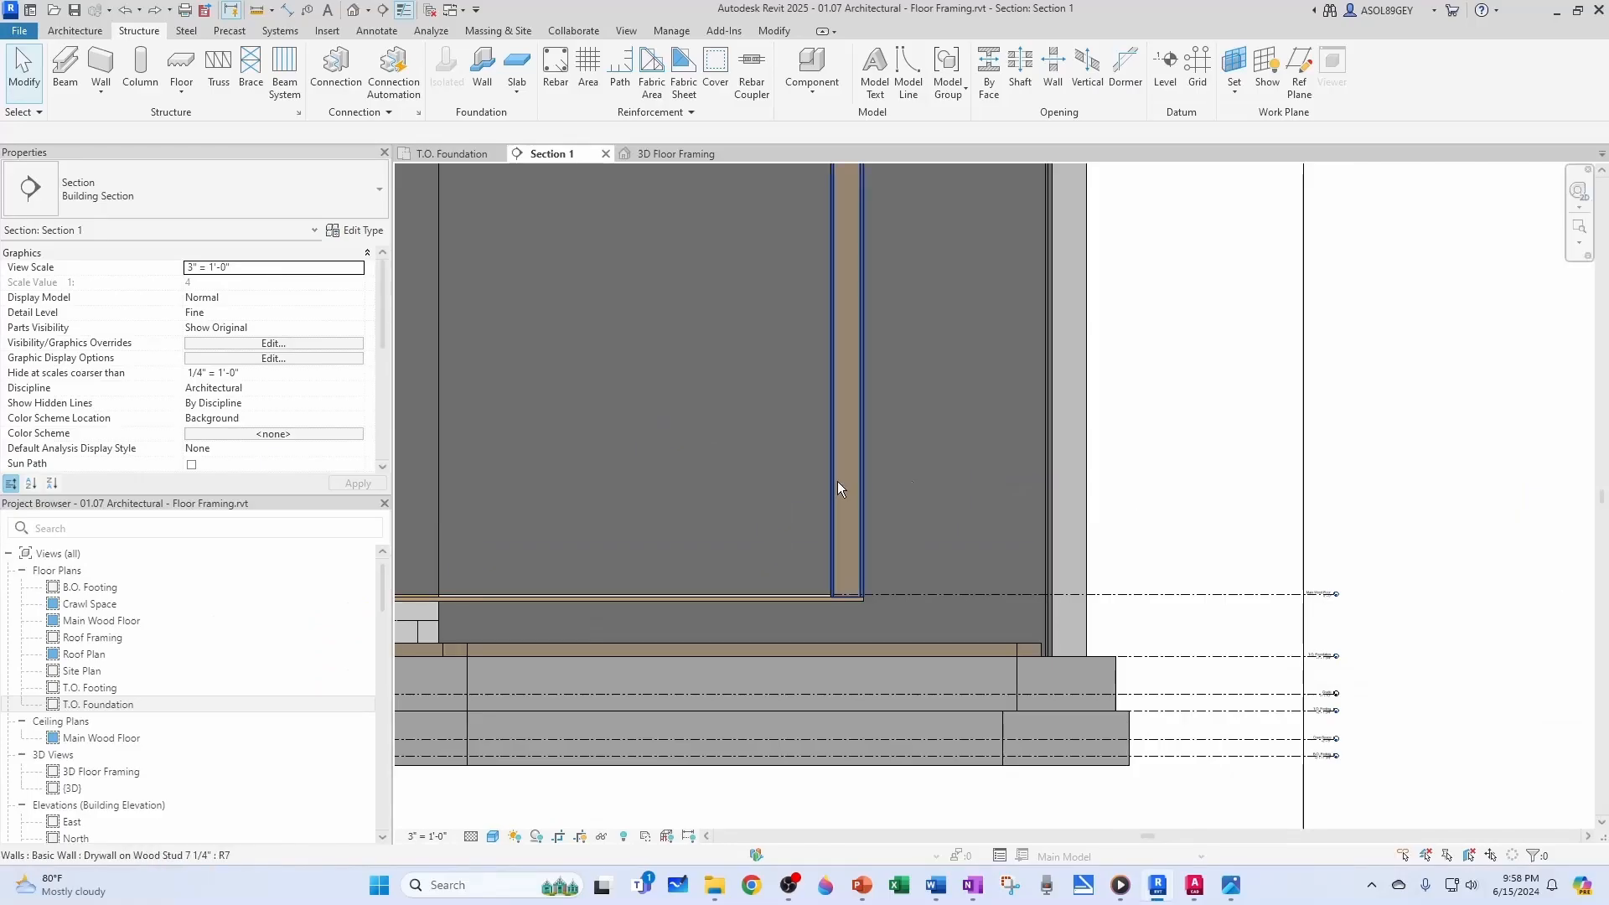
In Section 1, add a reference plane by picking the underside of the plywood floor and name it for the plywood
click(453, 154)
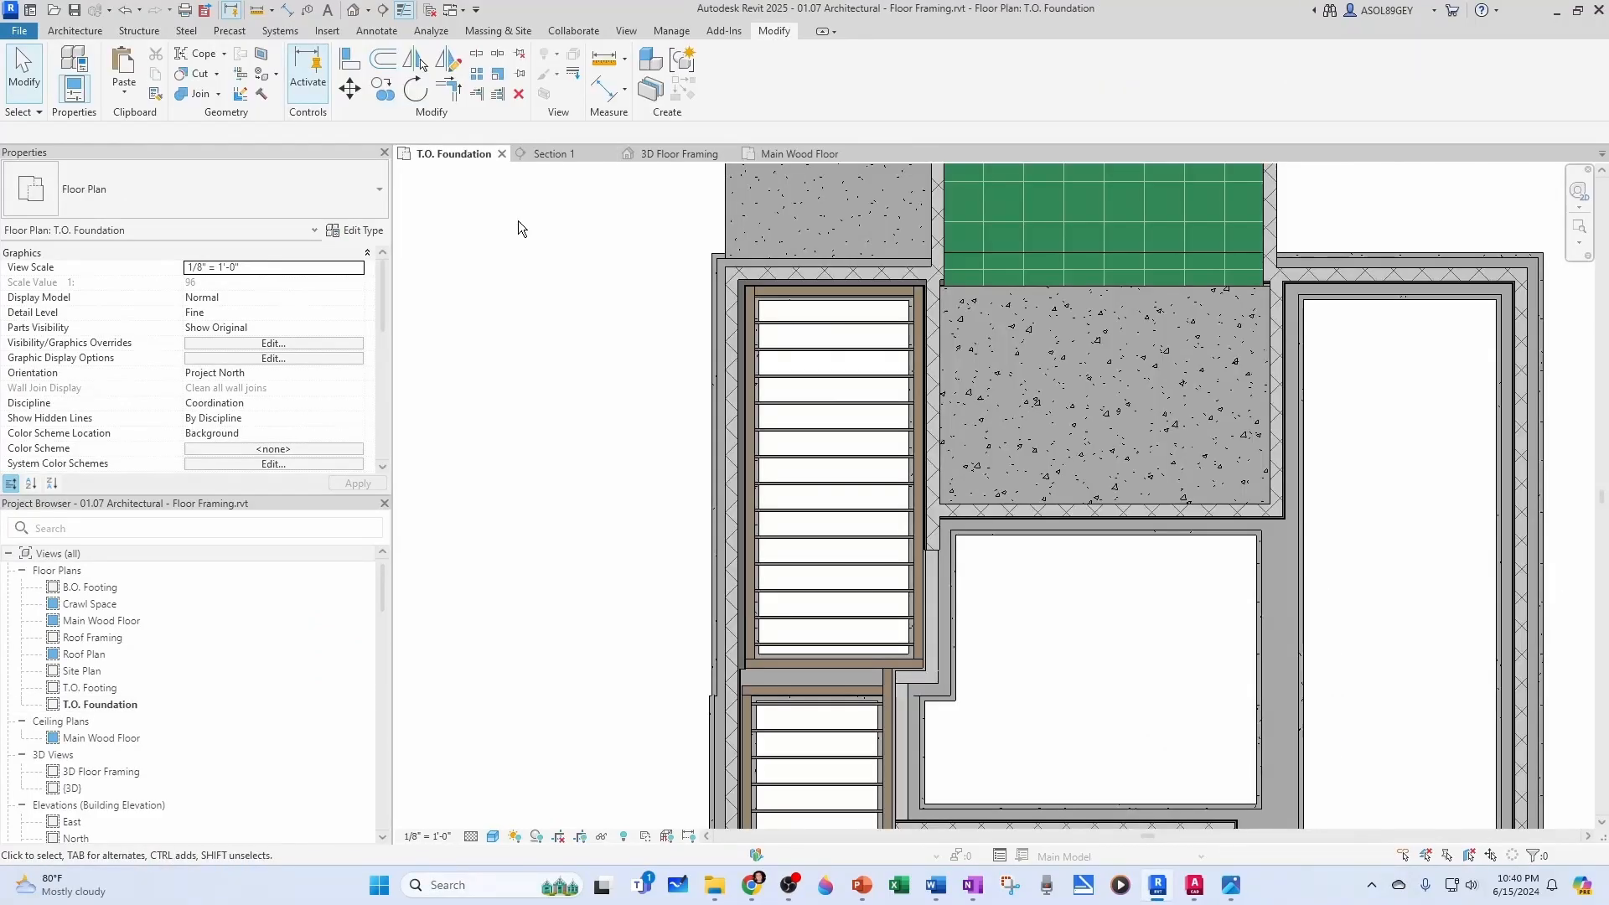
click(565, 156)
scroll(893, 496, down, 2)
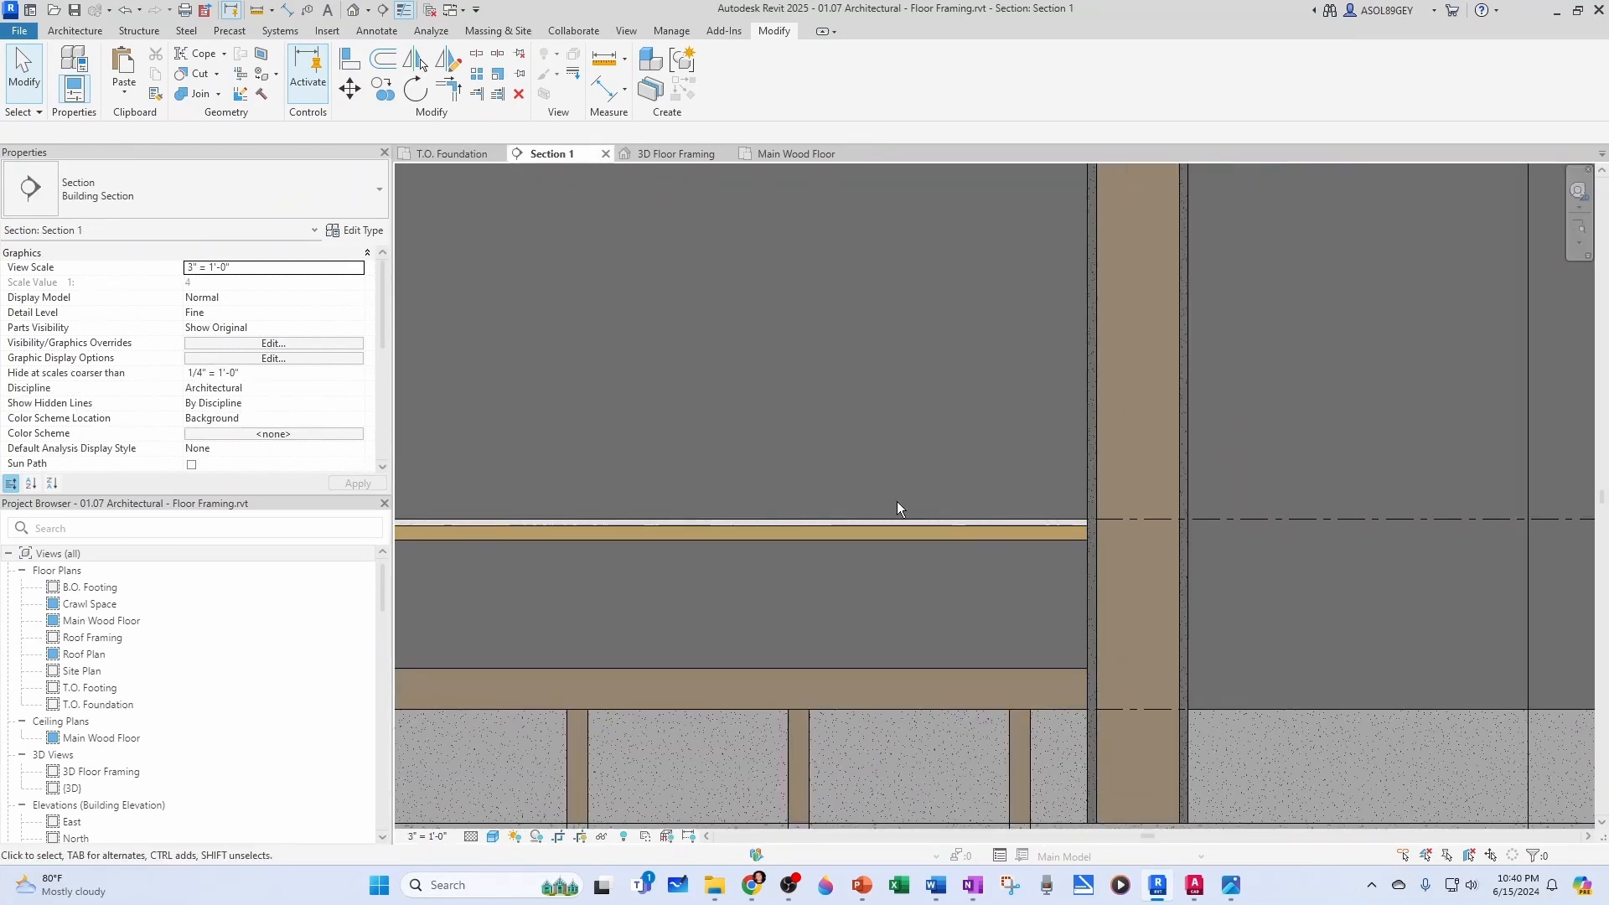
scroll(902, 511, down, 2)
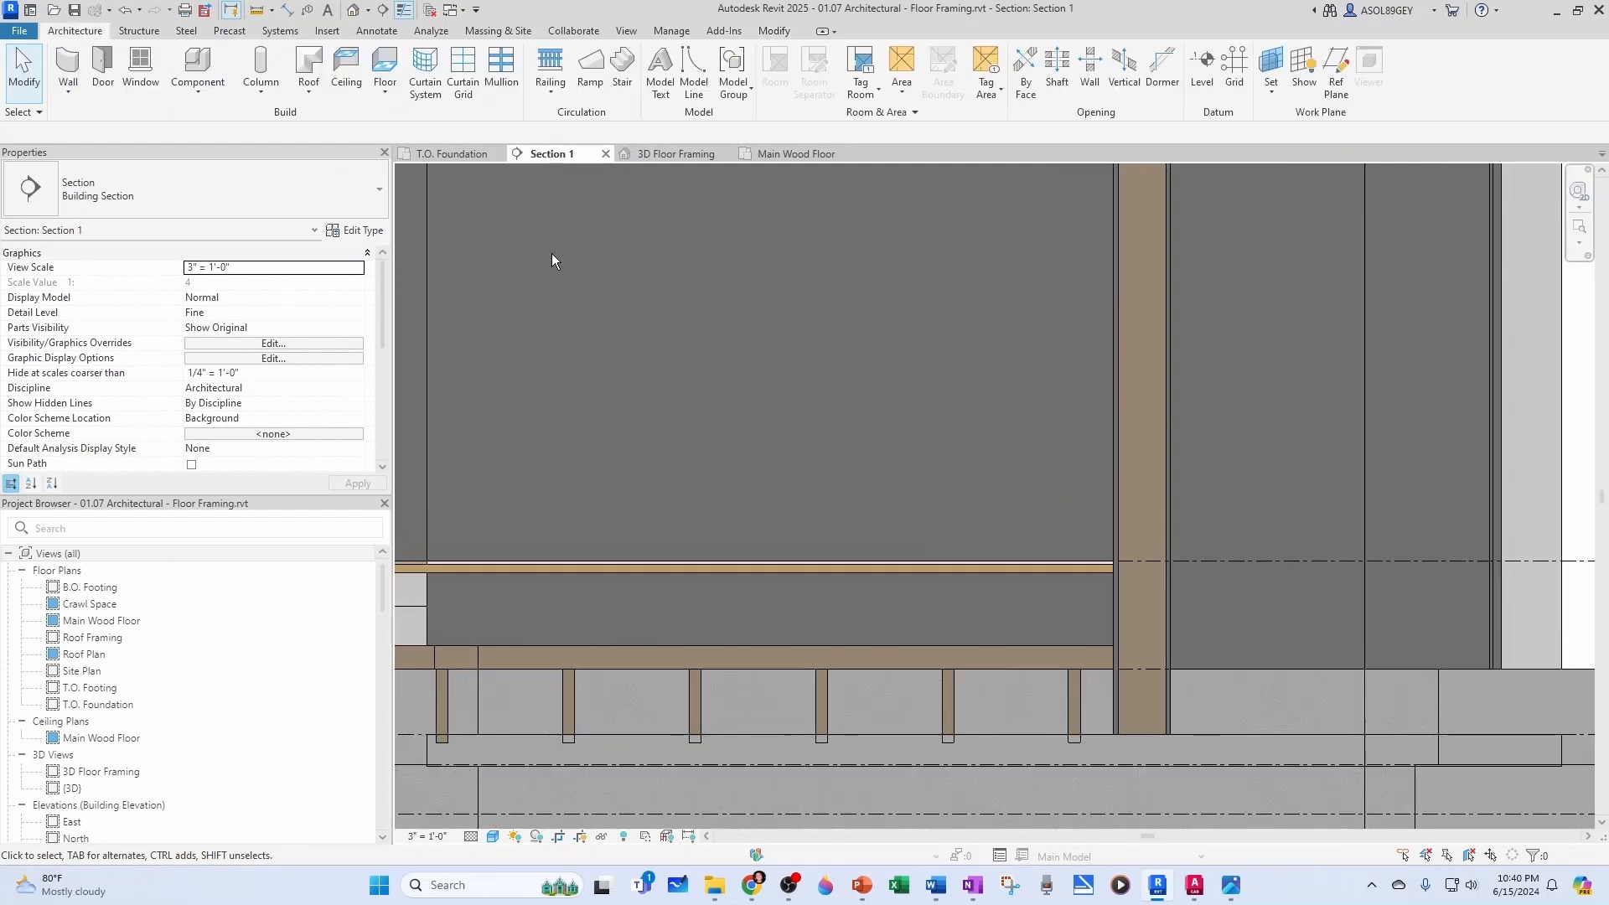
click(1335, 71)
click(735, 56)
scroll(1058, 536, up, 4)
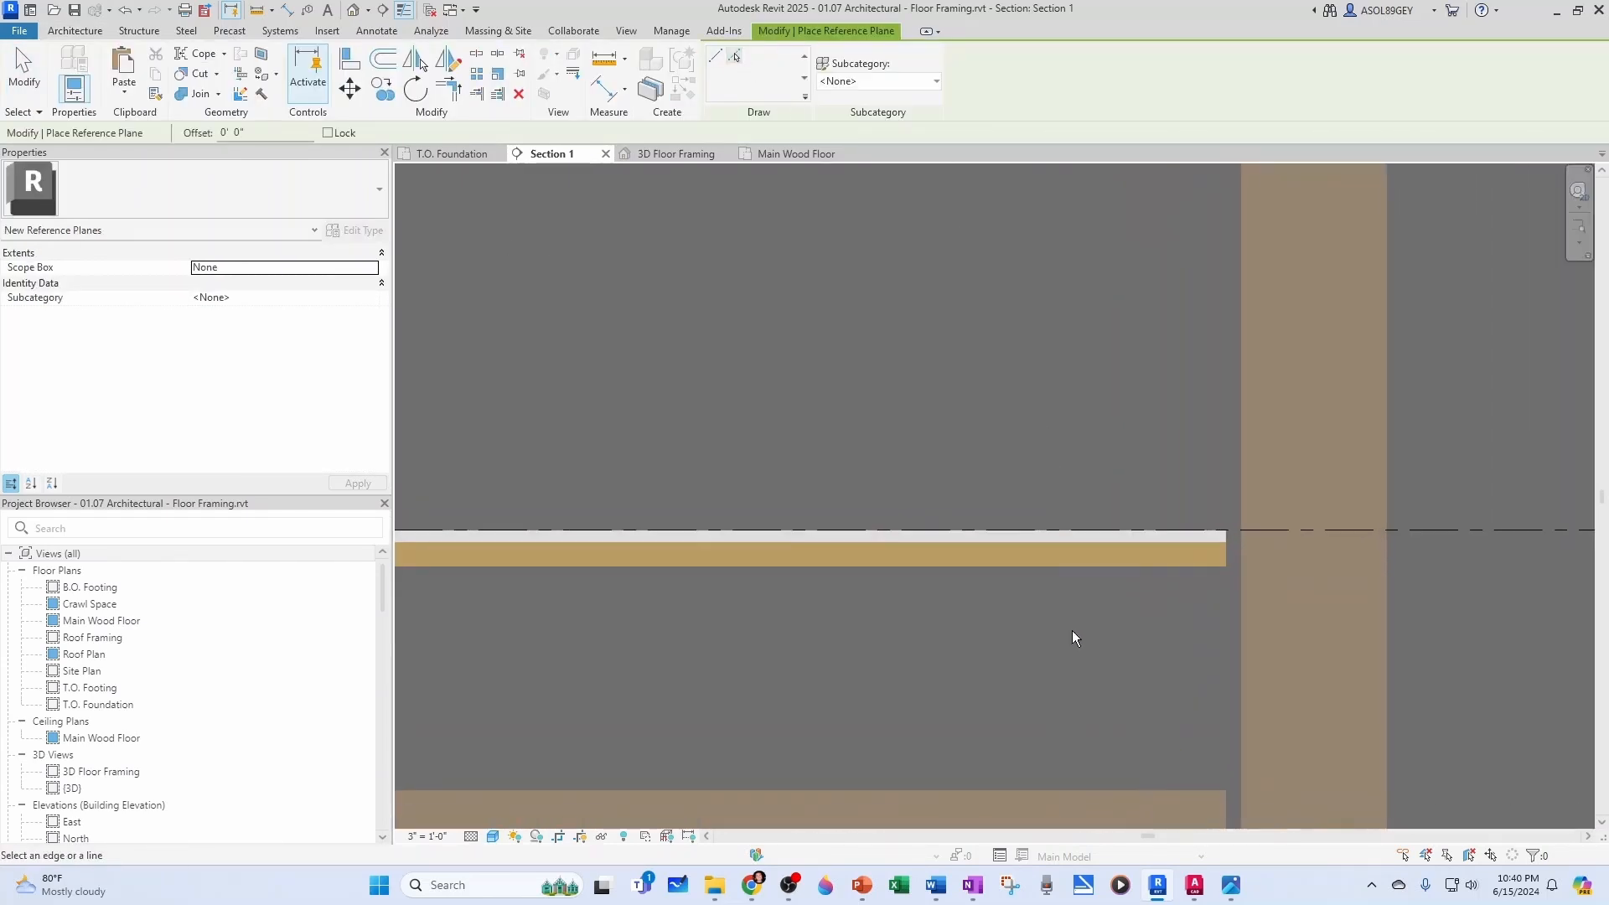
click(1088, 572)
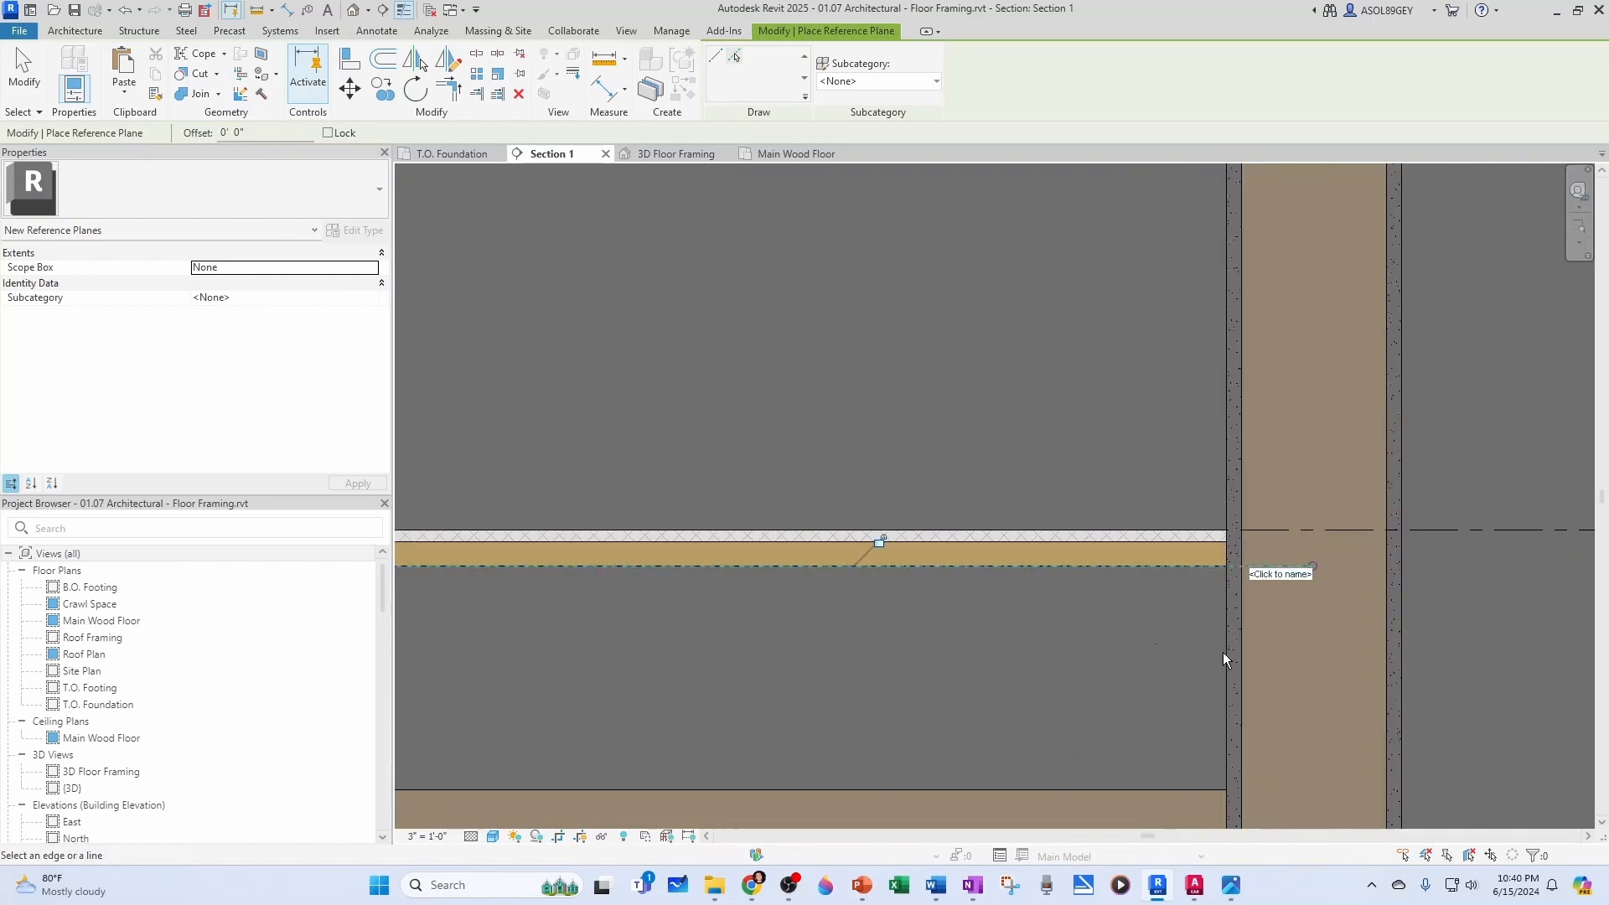
click(1279, 575)
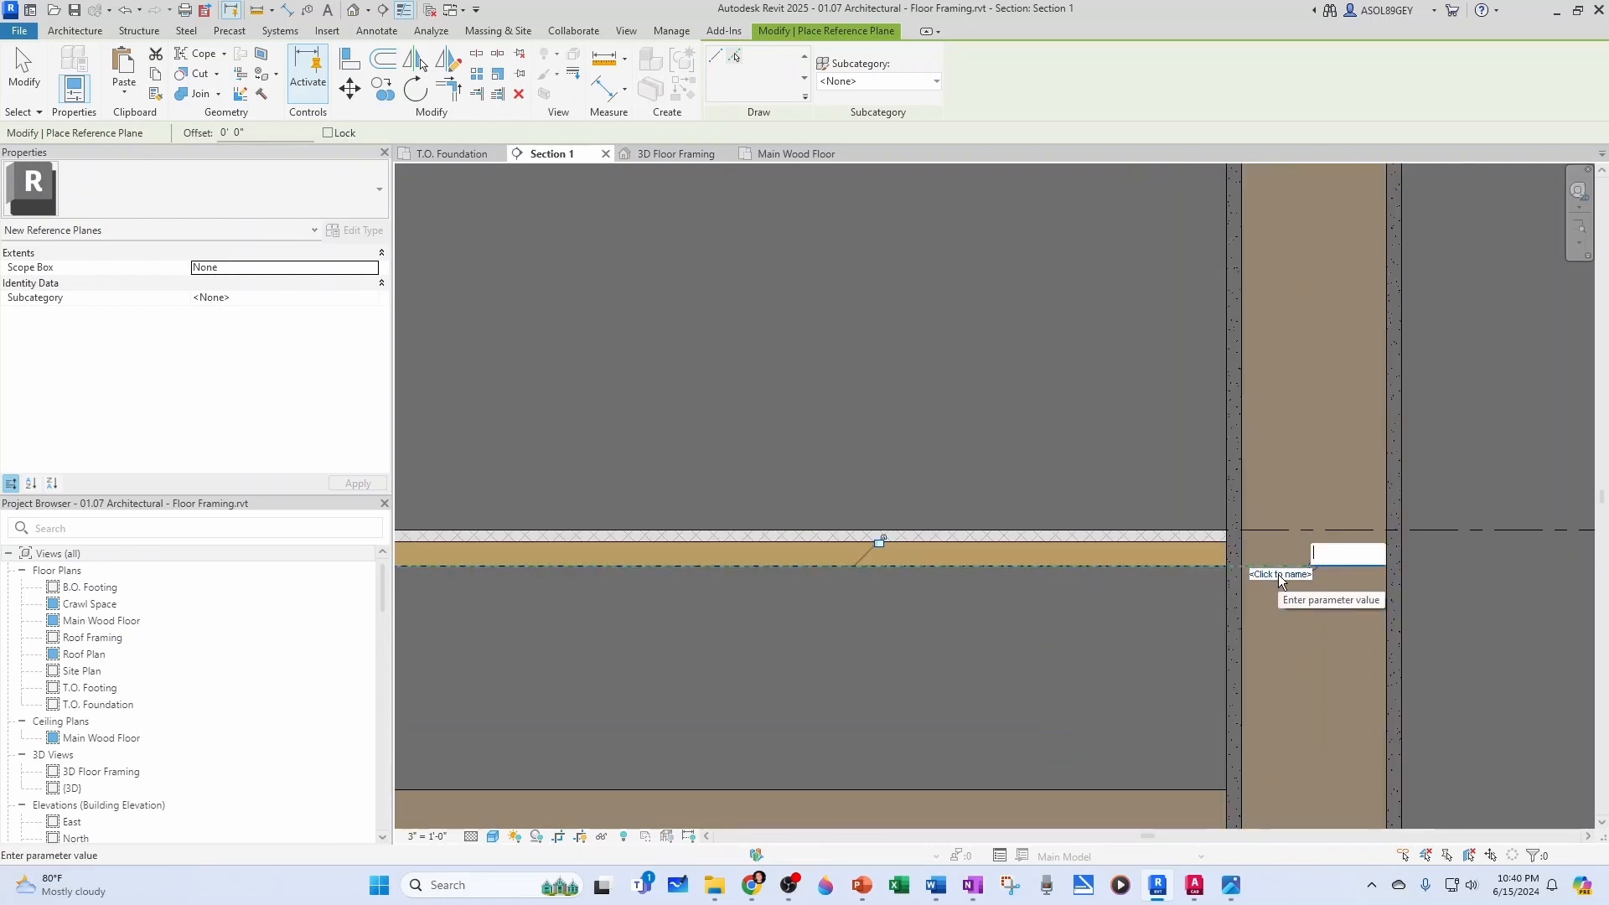
text(Plywoo)
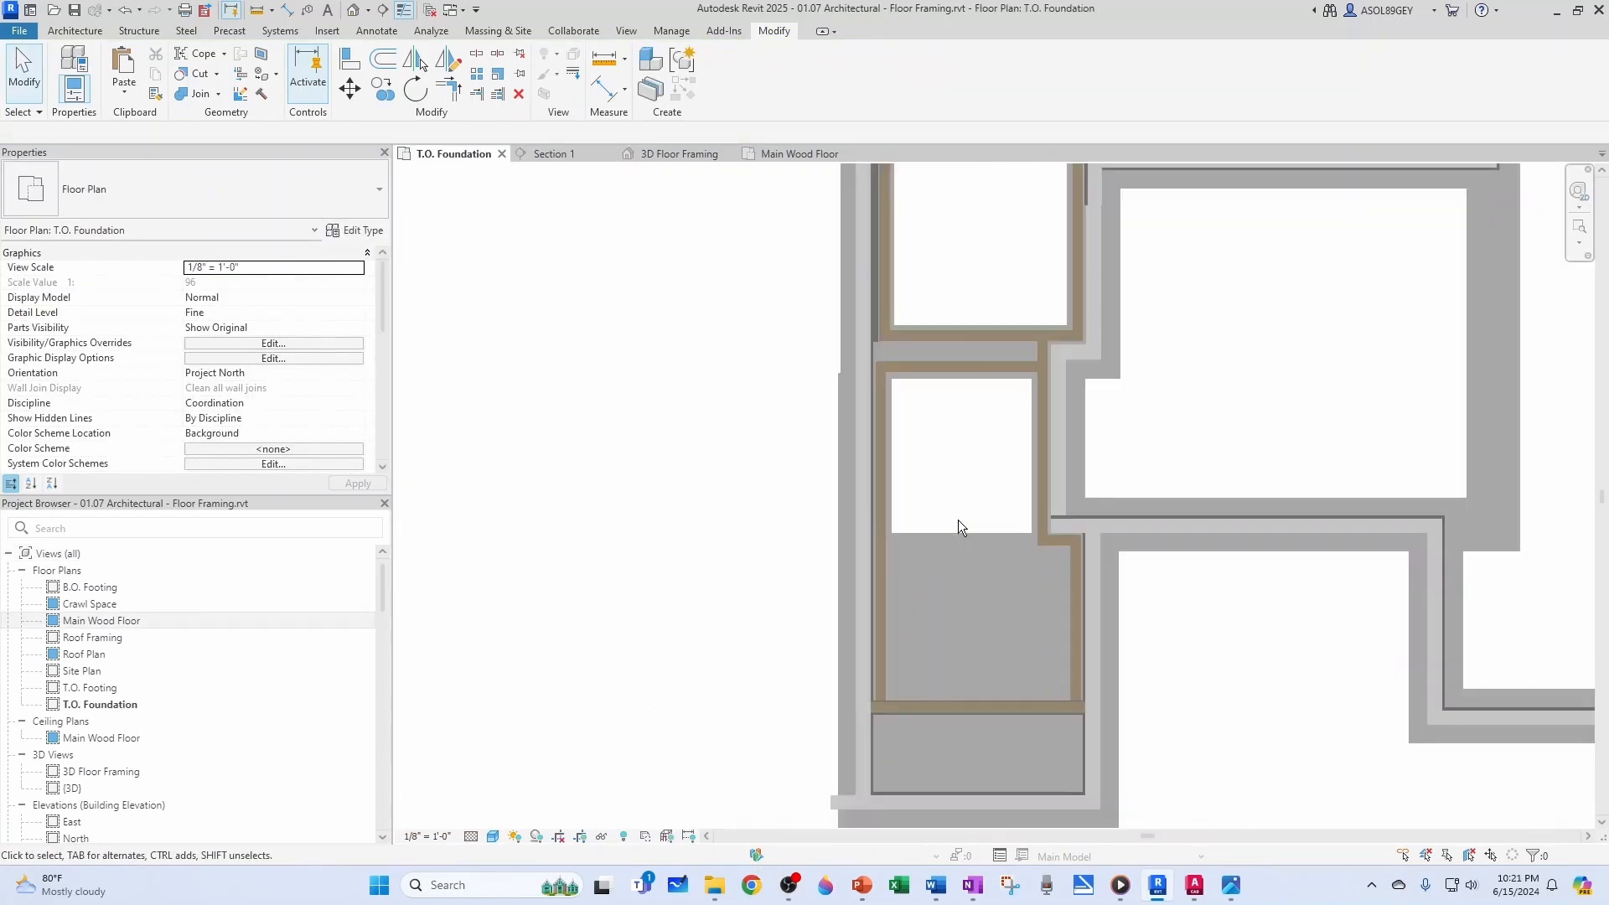
In the T.O. Foundation plan, set up an automatic beam system with 2x10 dimension lumber, elevation 0' 0" and fixed spacing 1' 4"
scroll(958, 519, down, 5)
middle_drag(481, 342, 481, 380)
scroll(477, 377, up, 1)
click(139, 31)
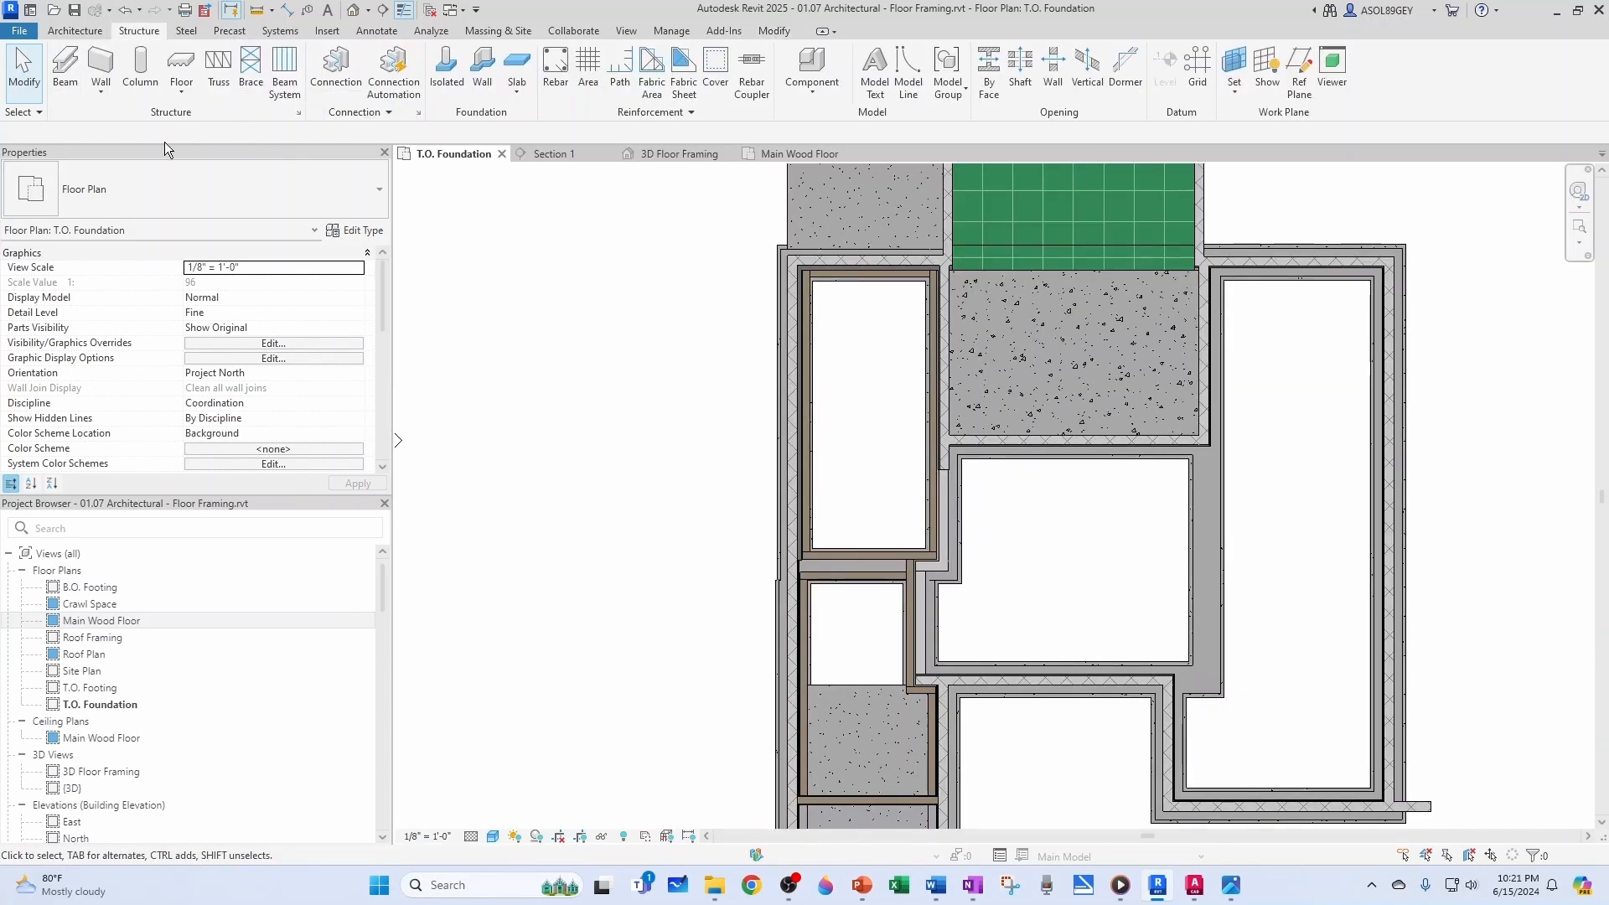
click(286, 80)
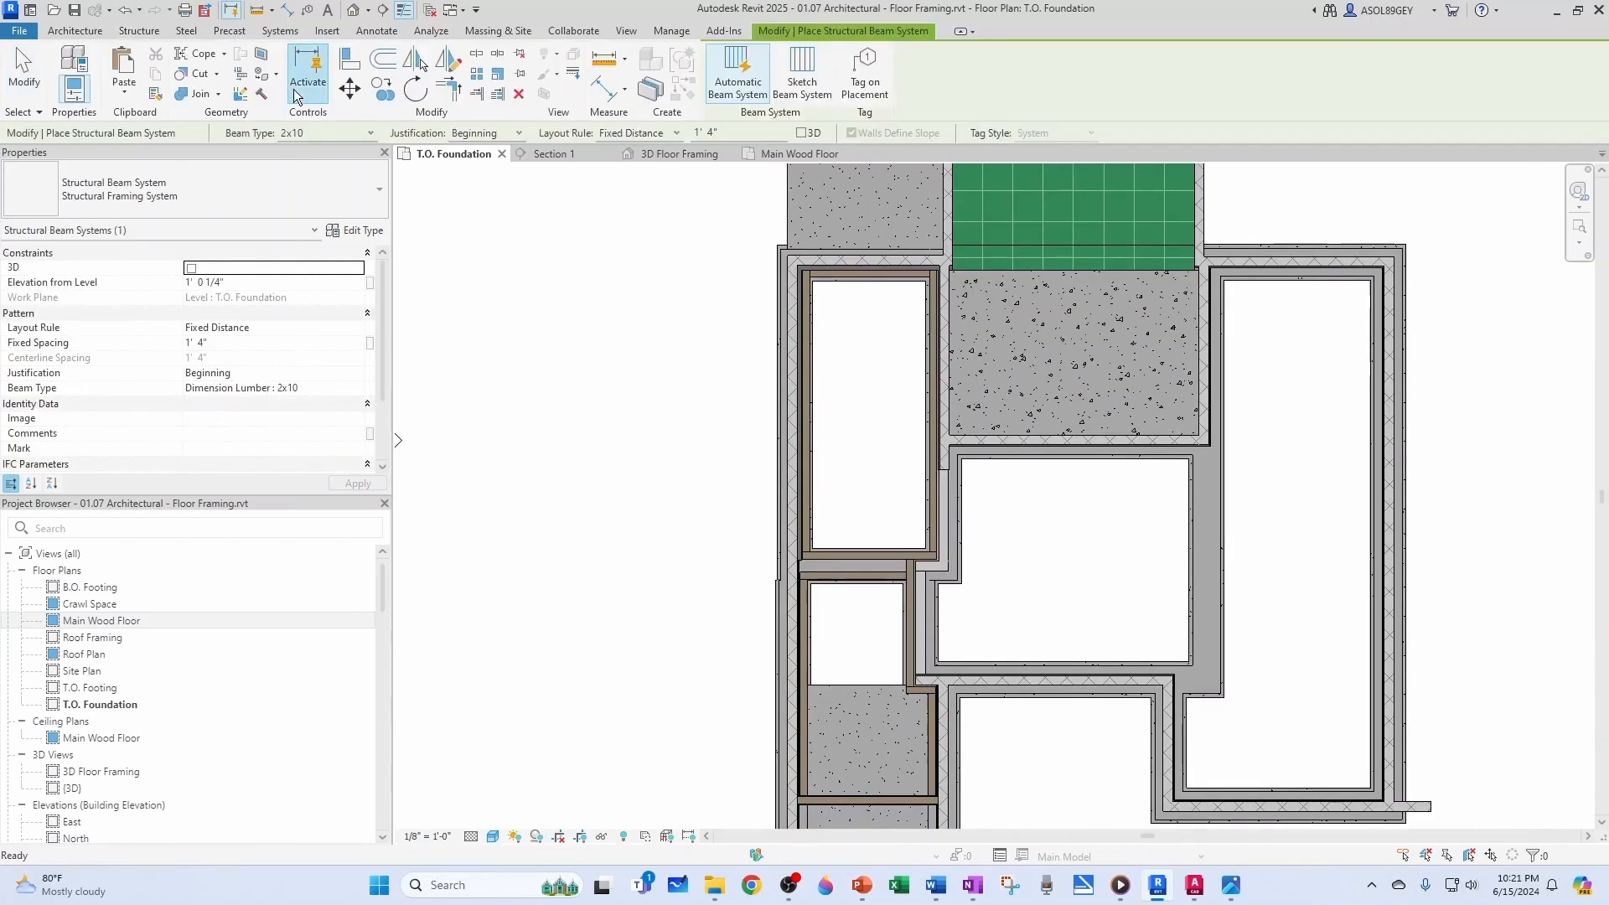
click(343, 388)
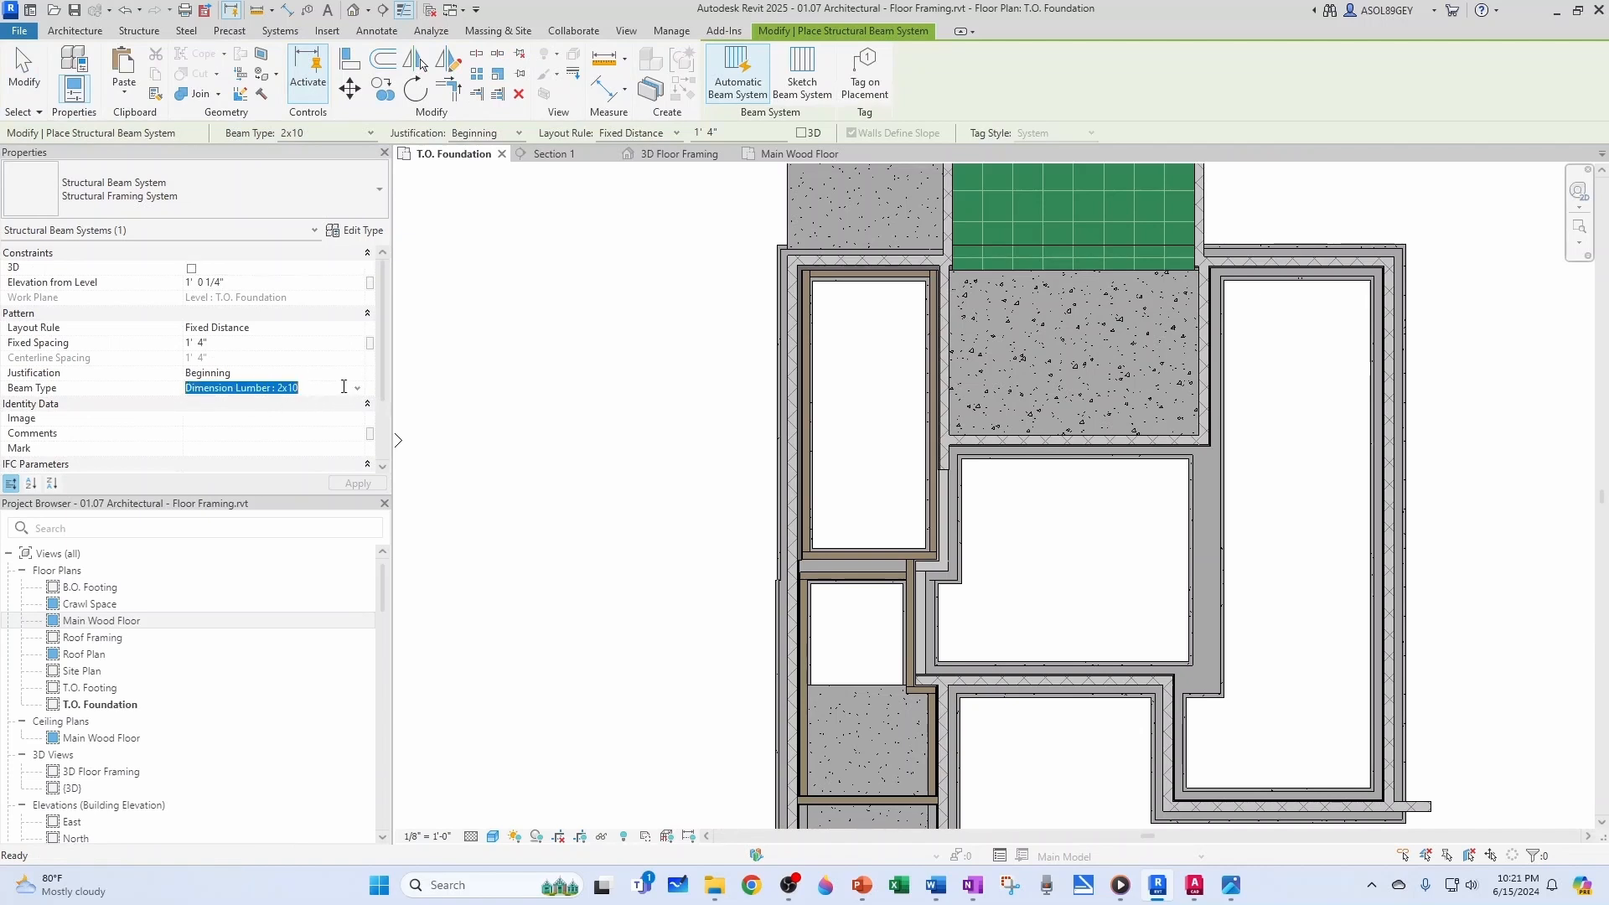
click(357, 388)
click(286, 409)
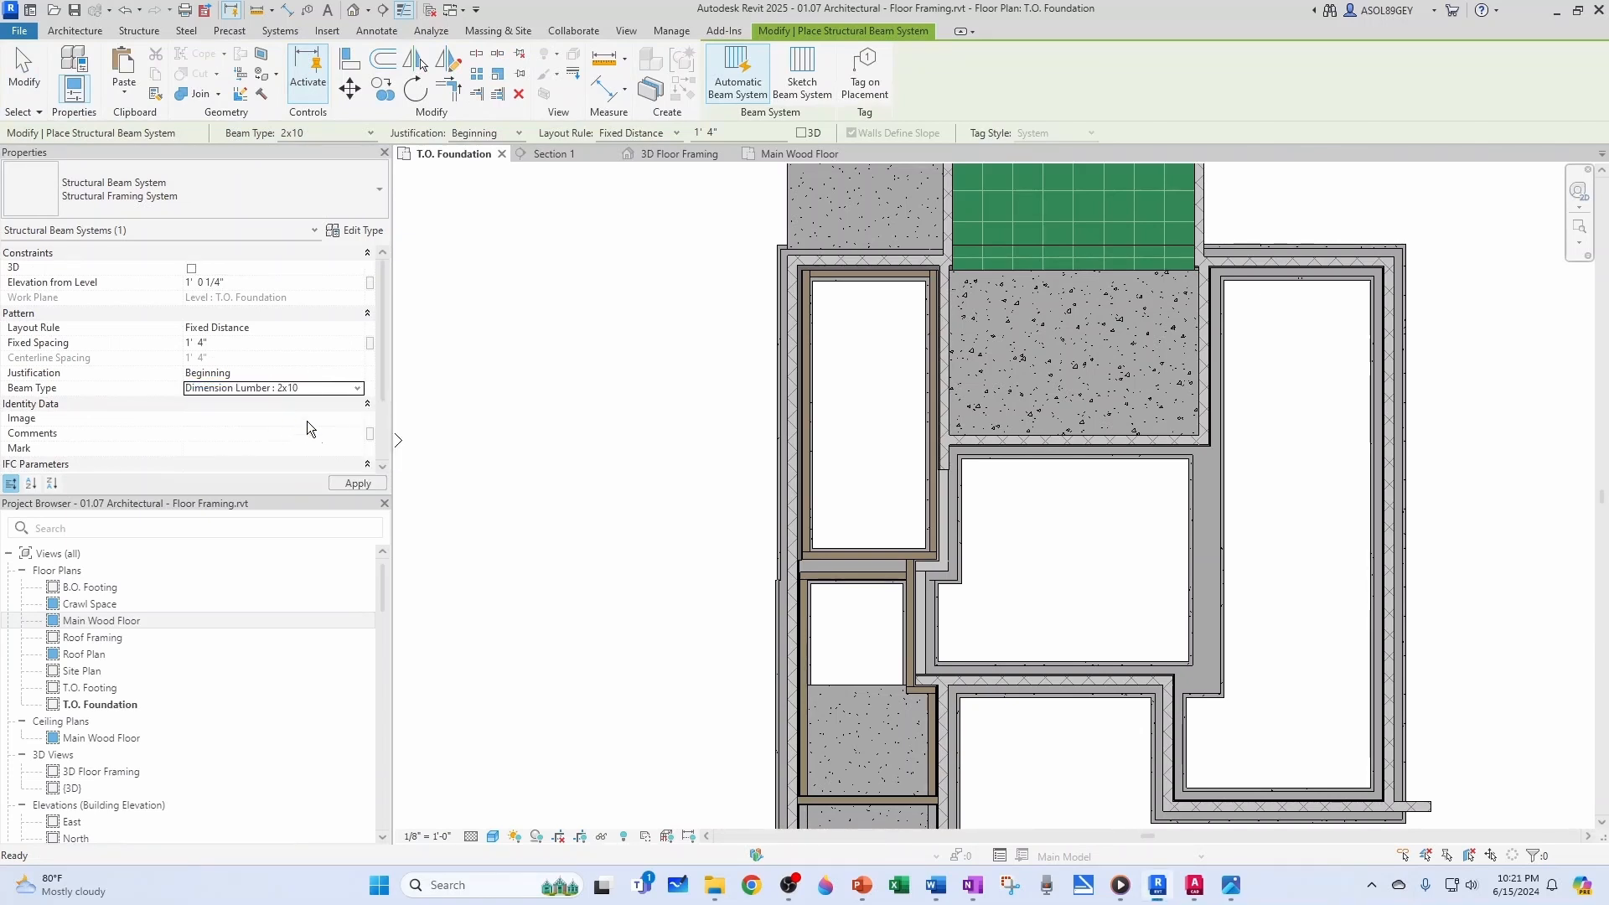
click(244, 282)
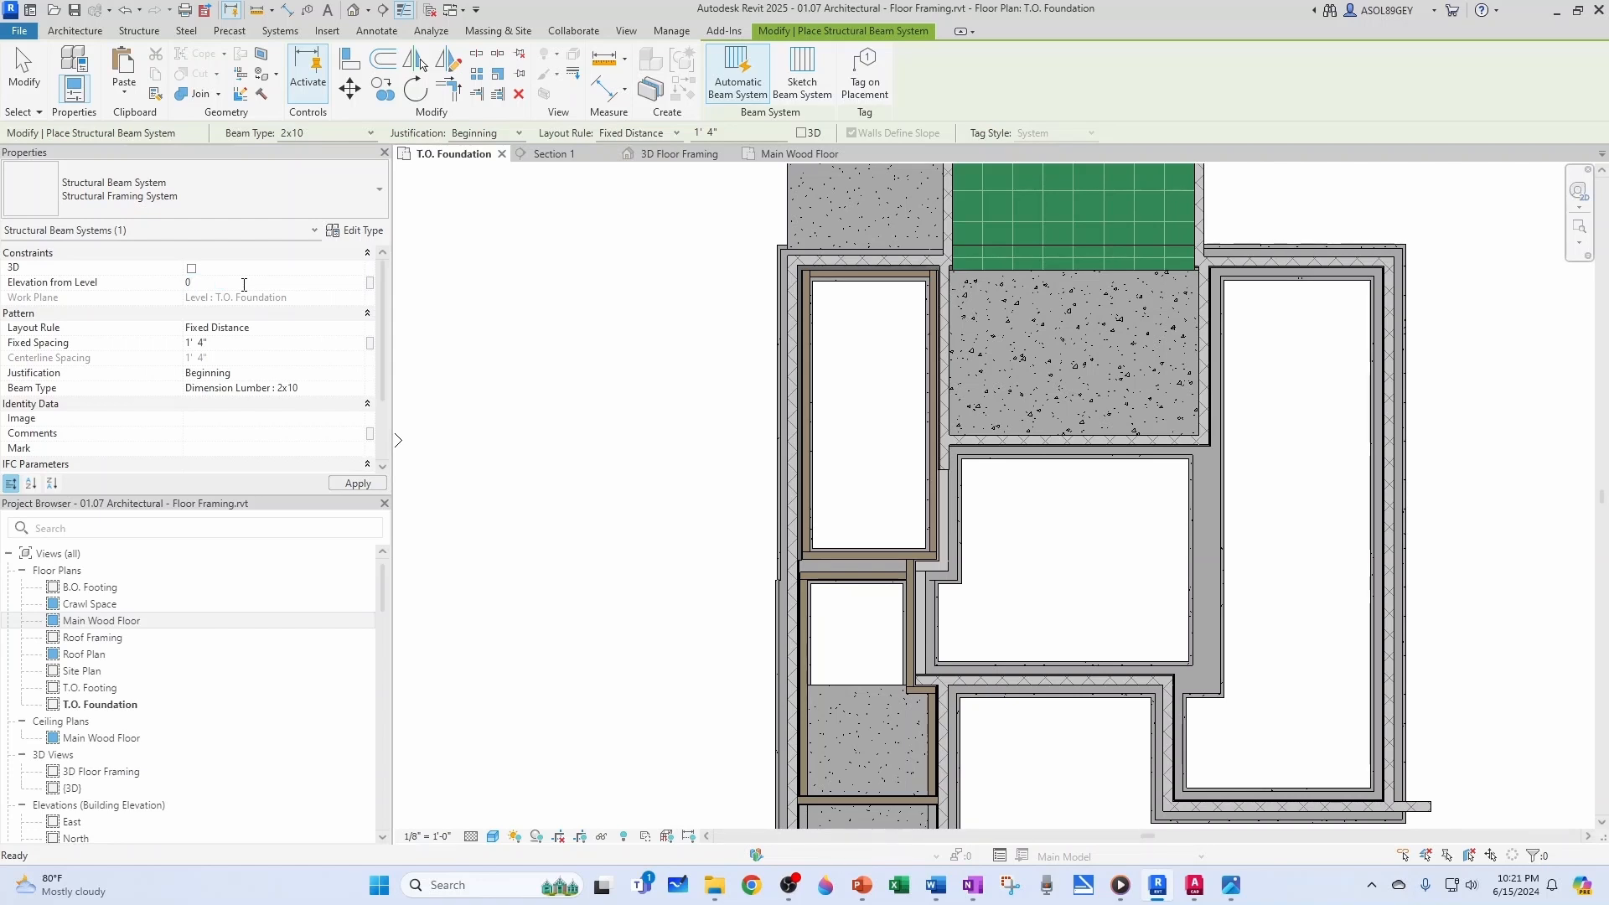
key(Tab)
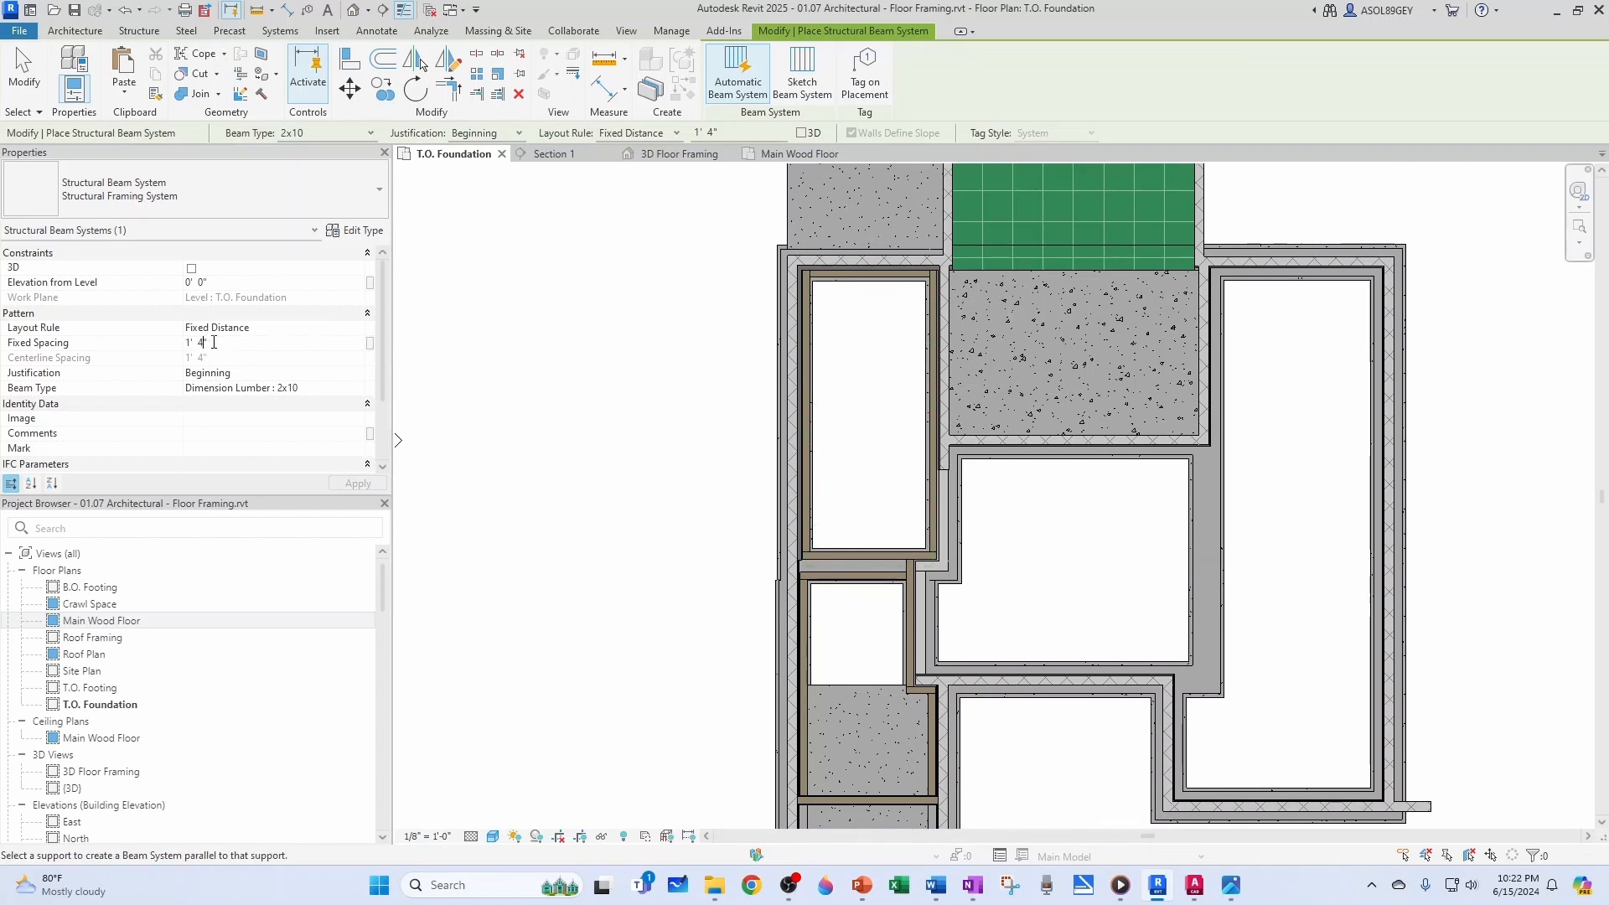
text(1)
key(Return)
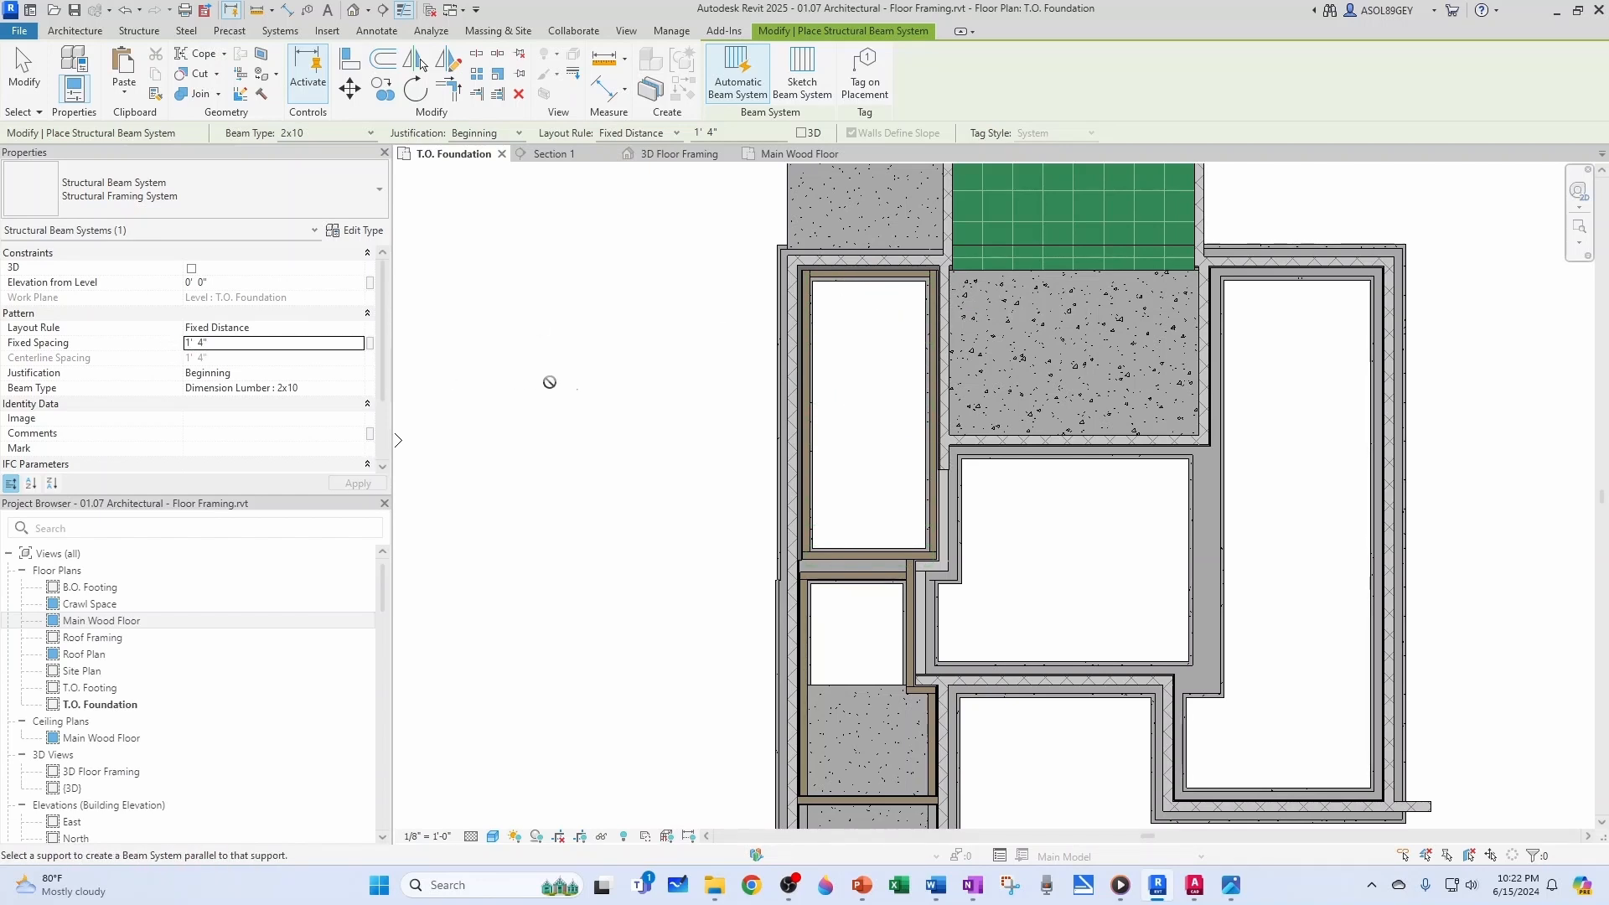
Place horizontal joist beam systems in the upper-left girder bay and in the lower bay containing the laundry, parallel to their top girders
click(869, 287)
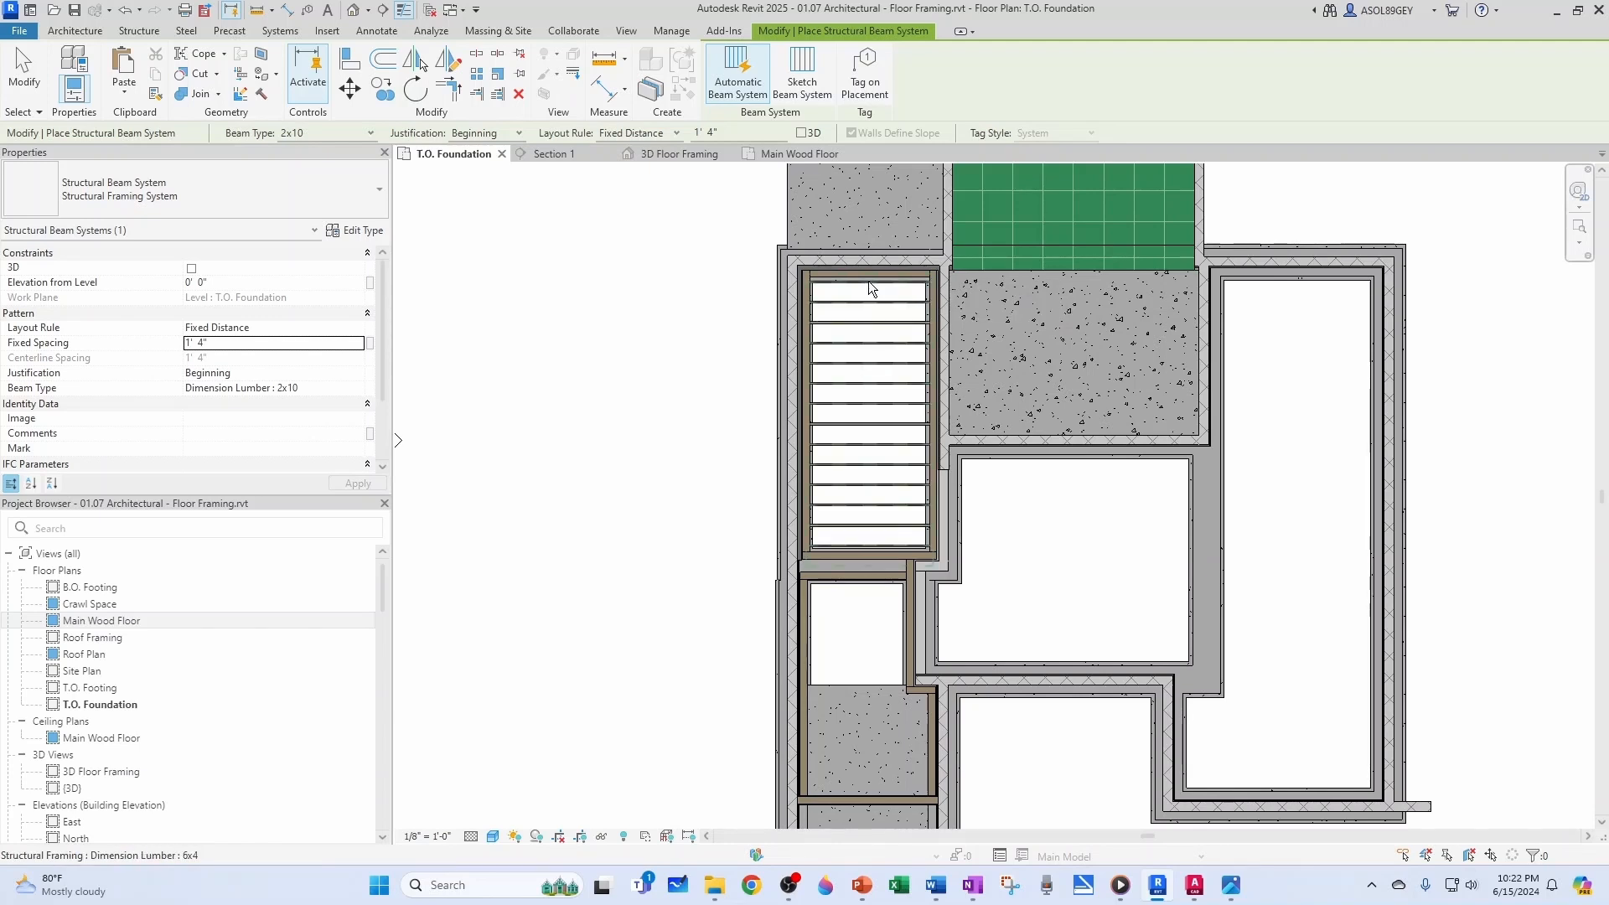
scroll(863, 585, up, 1)
middle_drag(862, 585, 873, 508)
click(874, 507)
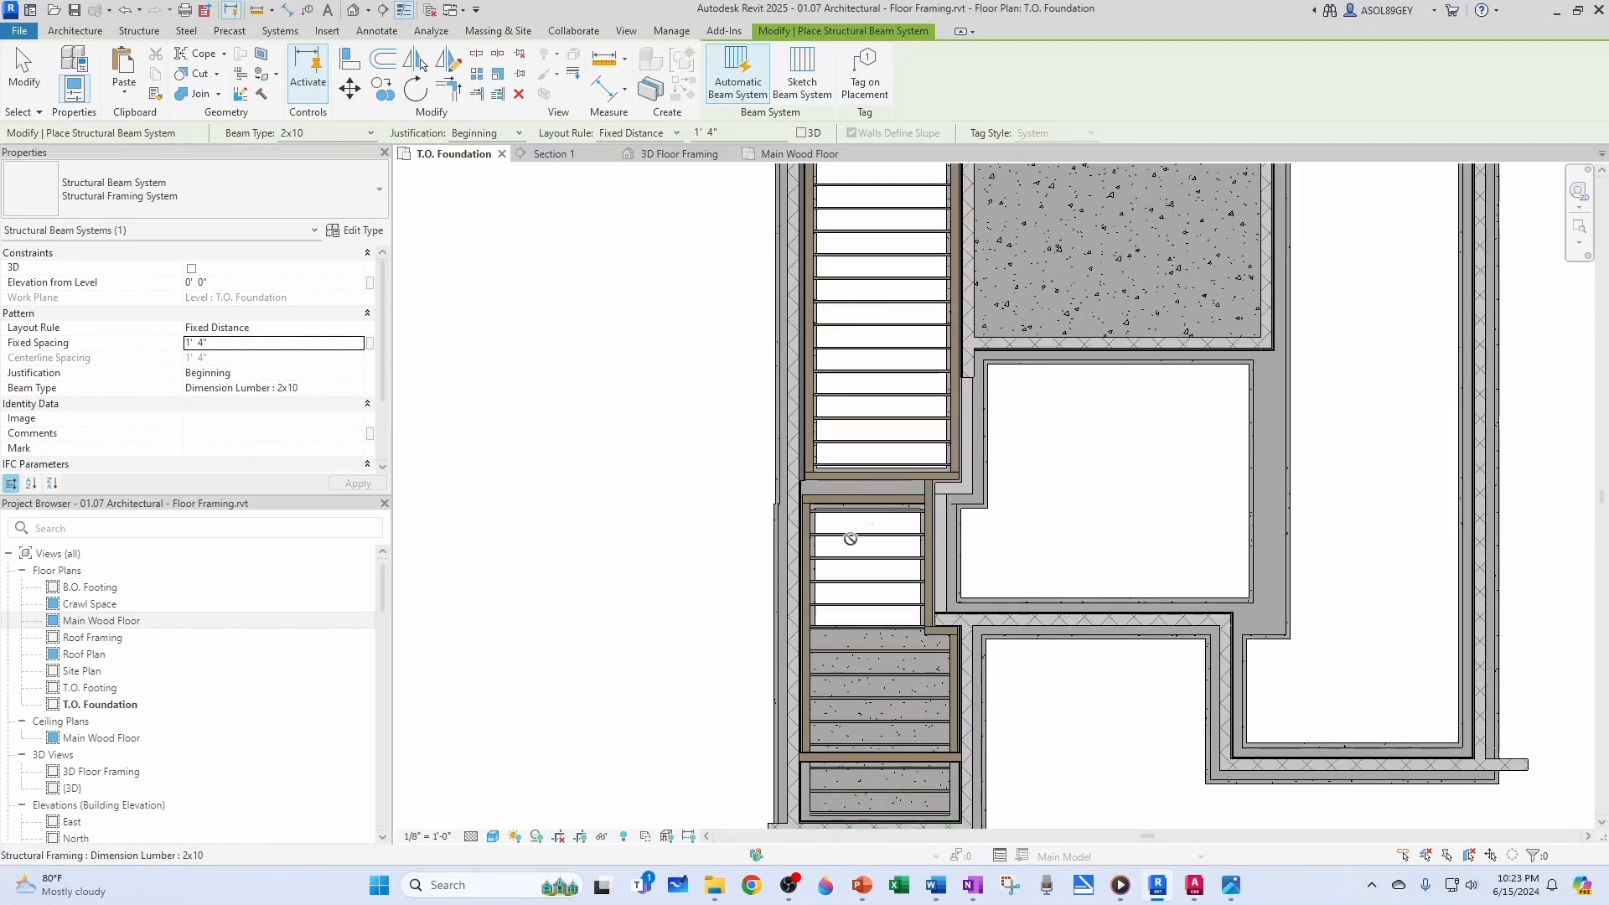
key(Escape)
scroll(671, 570, down, 1)
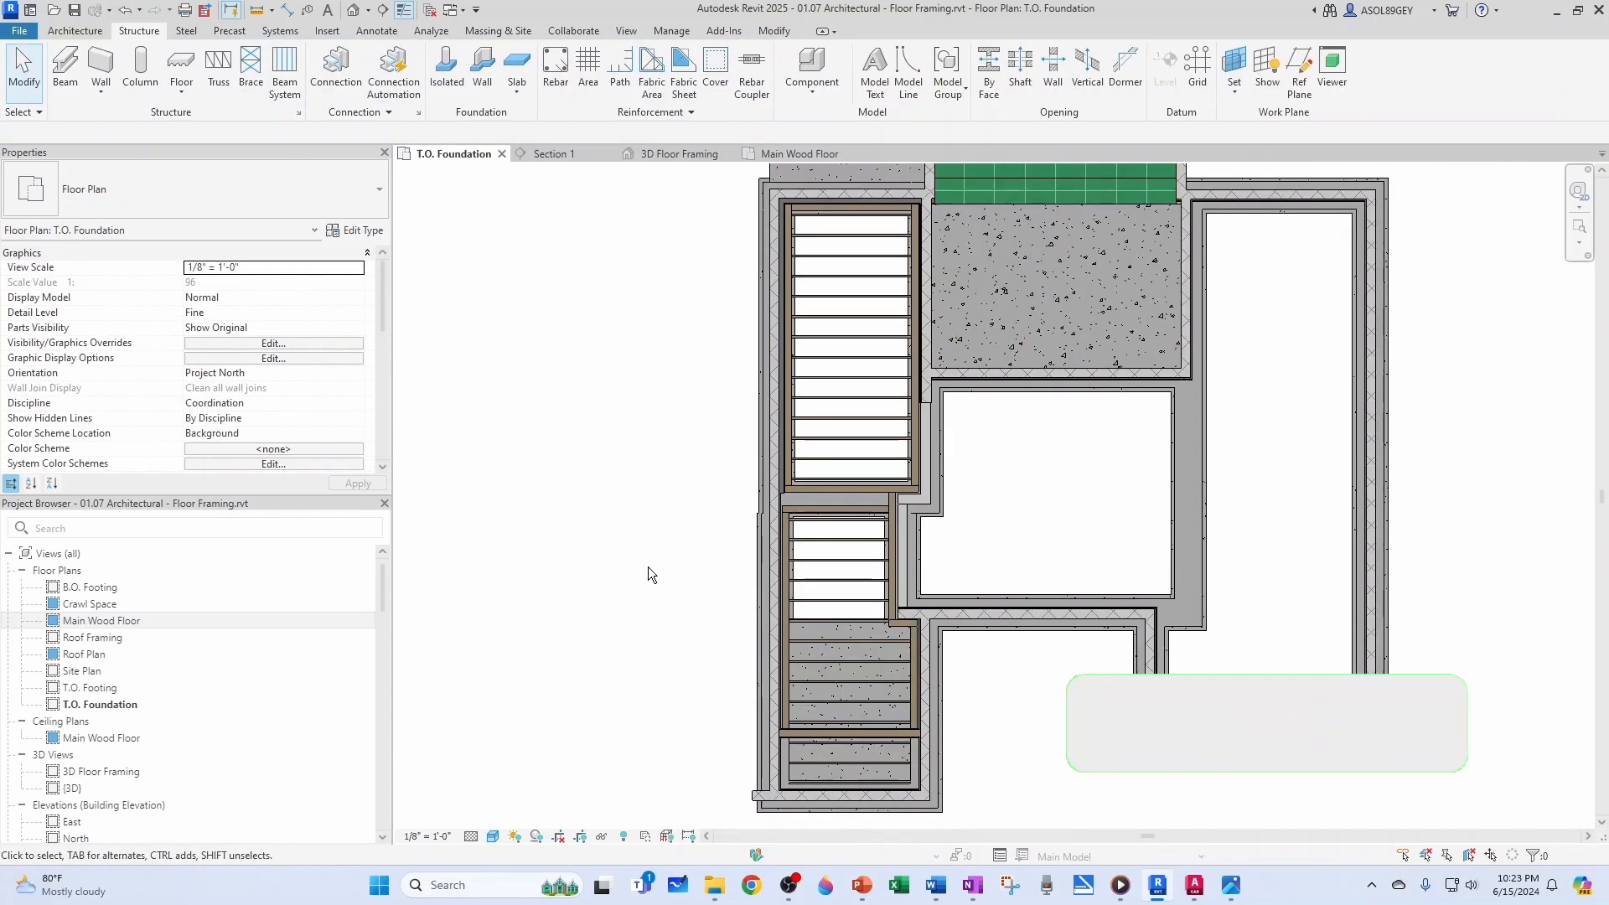
Edit the lower beam system's boundary, moving its bottom line up about 4' 4" to the laundry stud wall, and finish the sketch
click(834, 643)
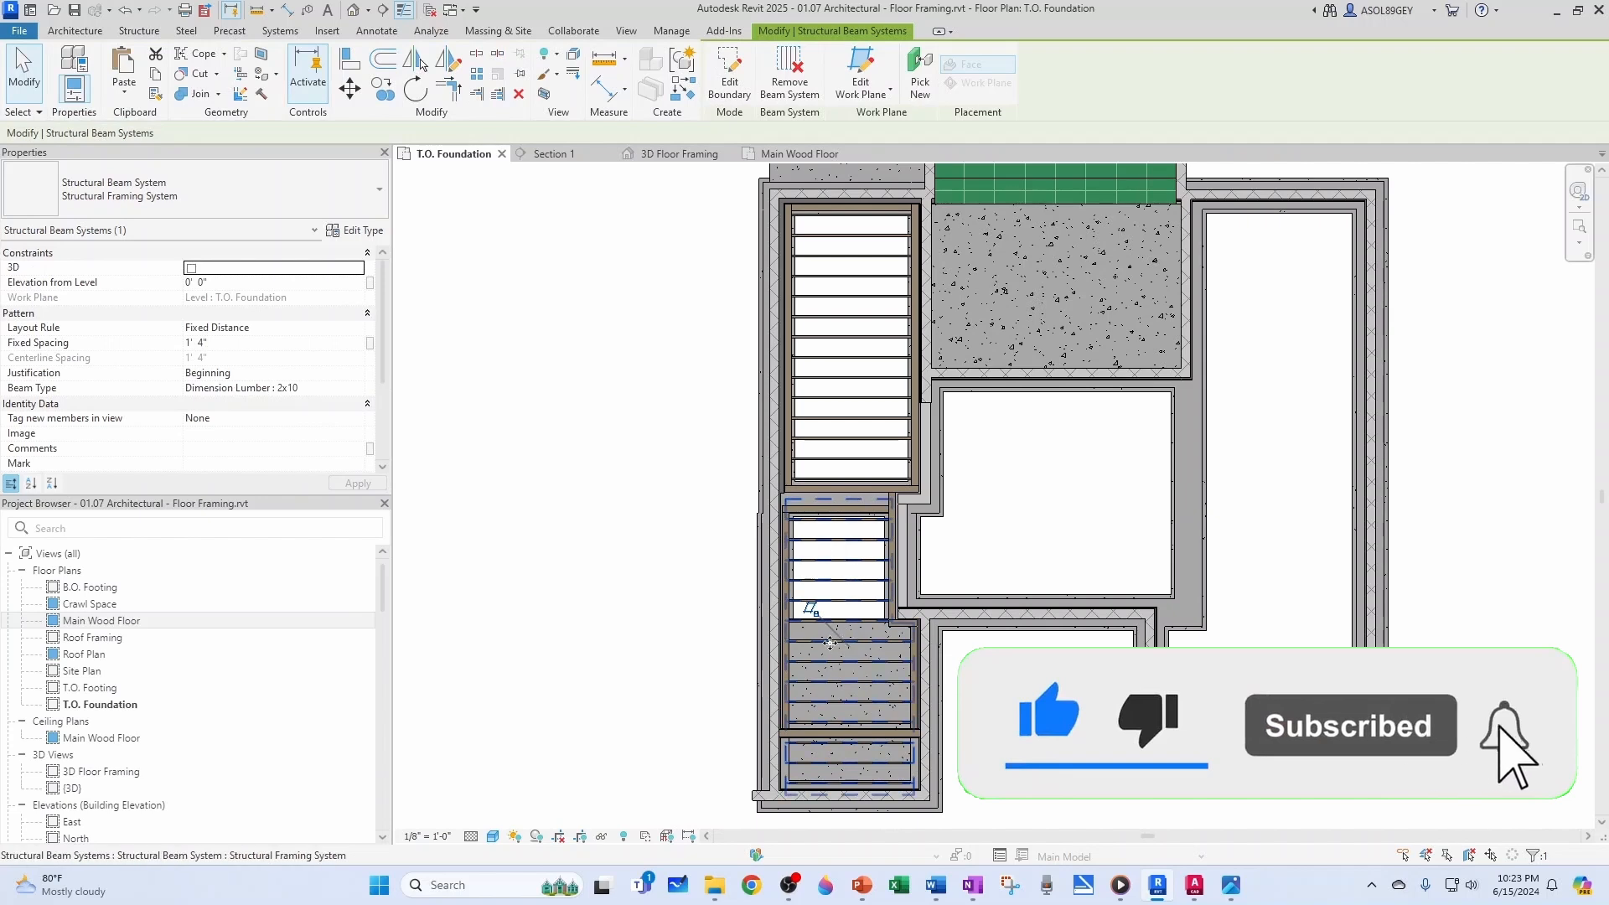
click(737, 86)
scroll(861, 806, up, 3)
click(869, 786)
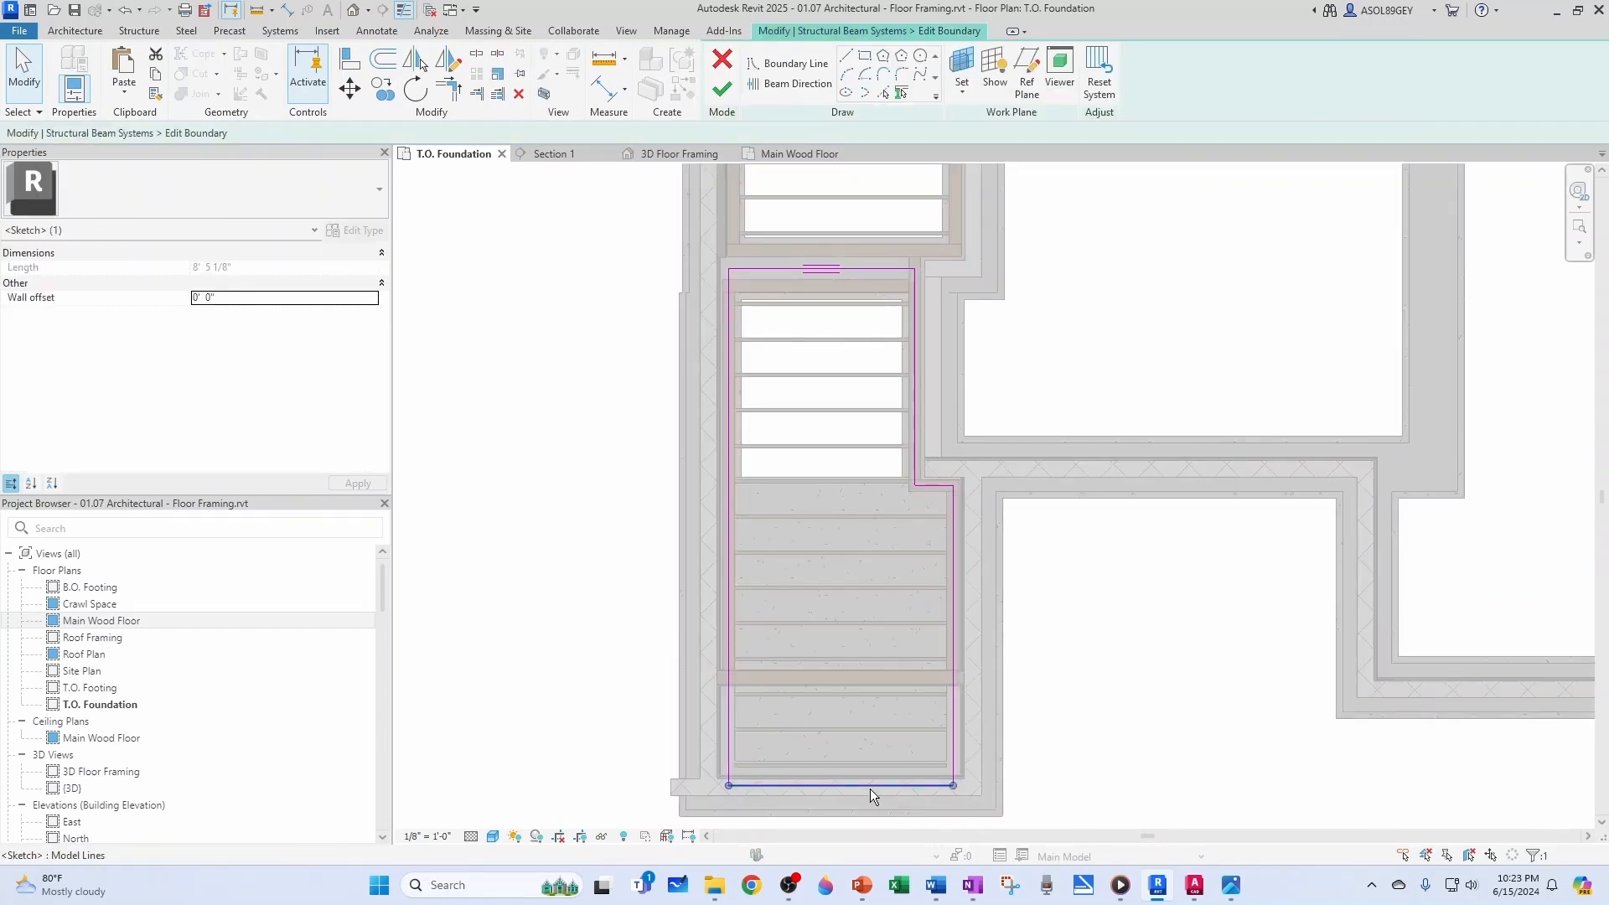
scroll(863, 794, up, 1)
drag(858, 785, 840, 656)
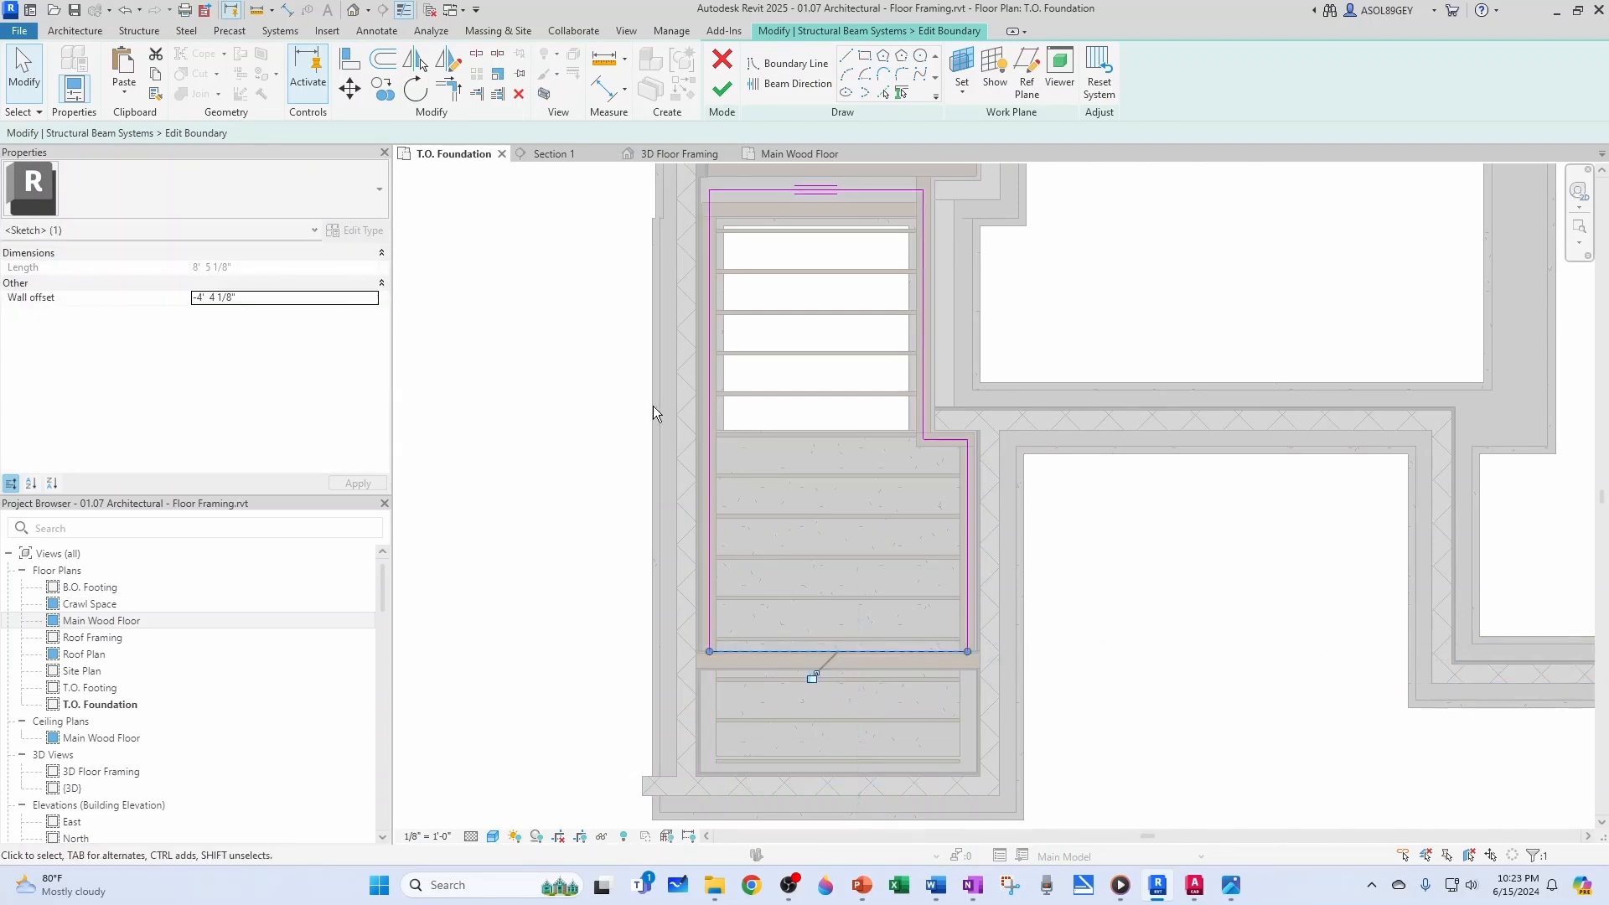
click(721, 94)
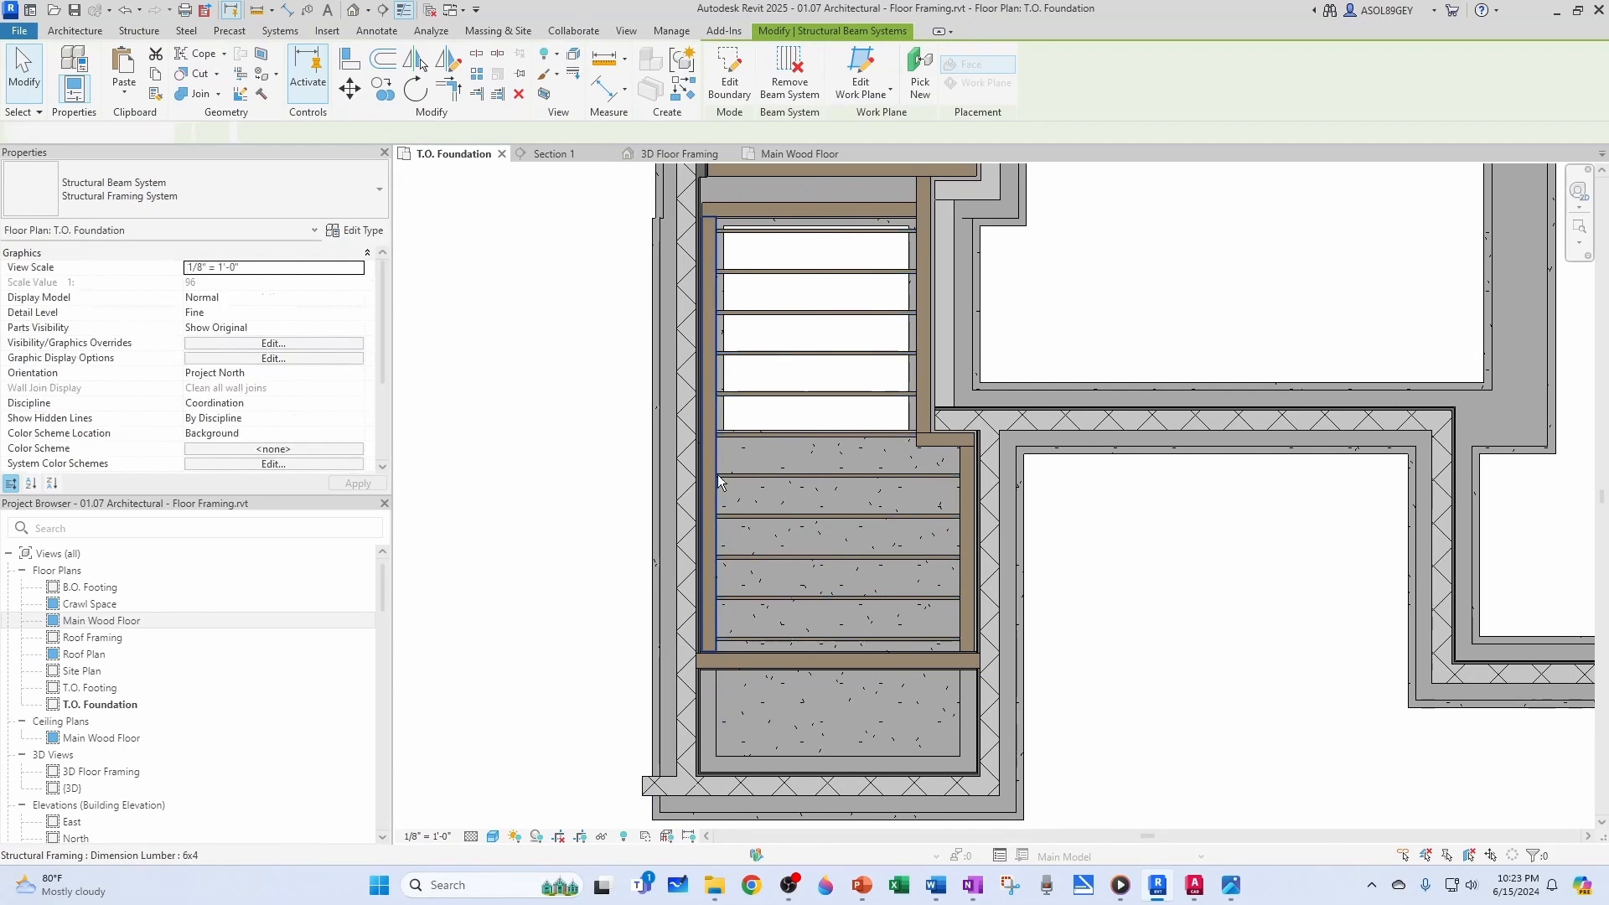
key(Escape)
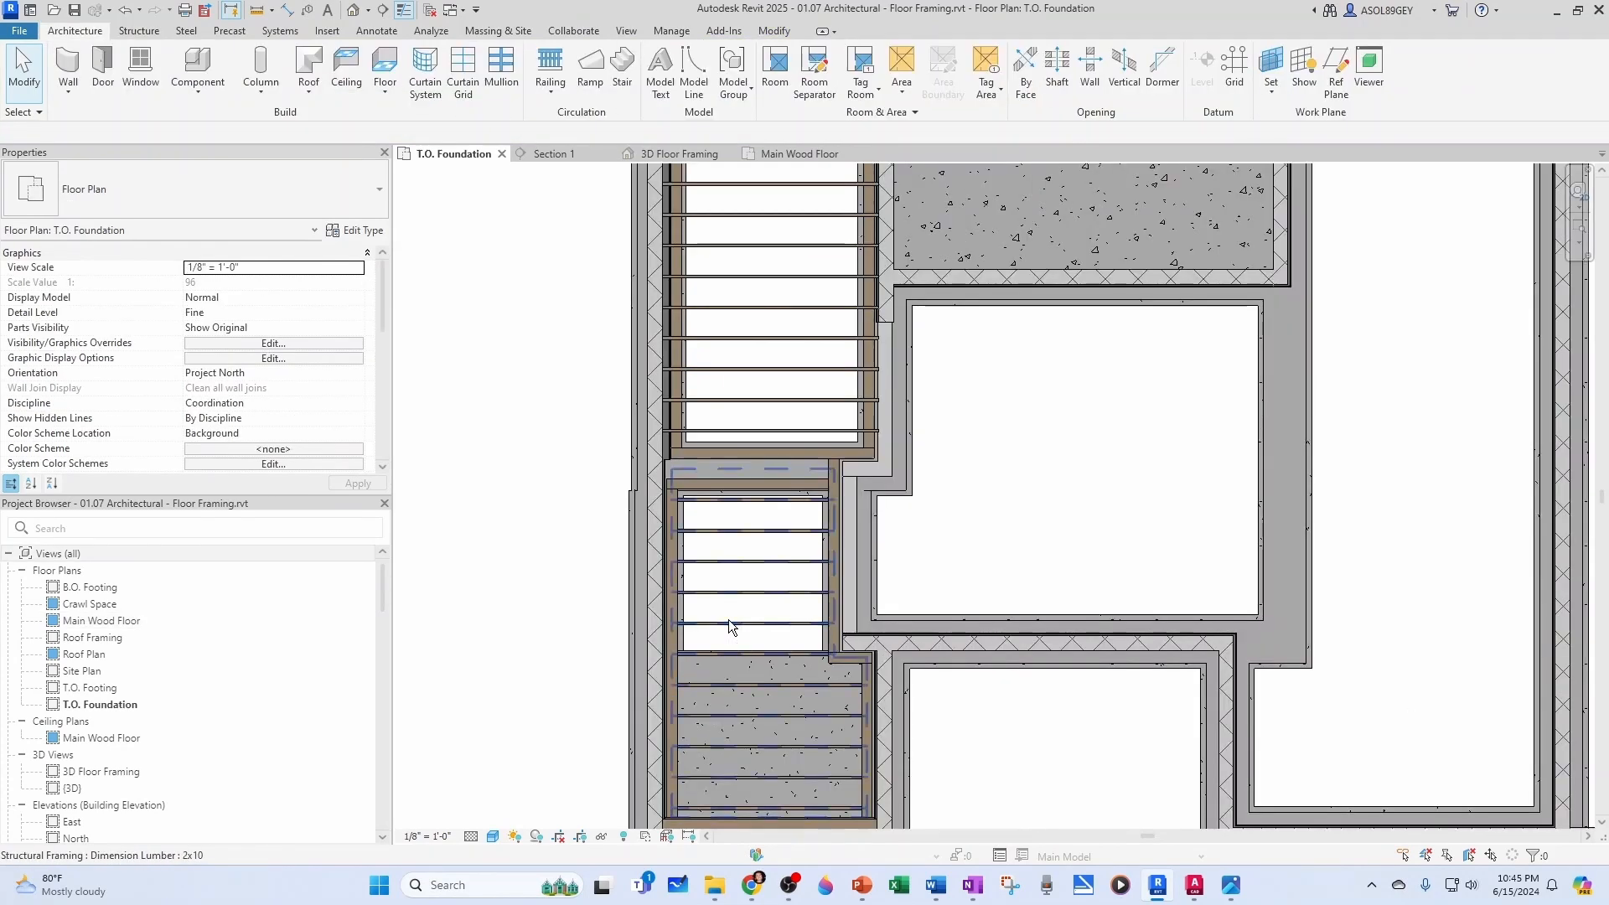
Reopen the lower beam system's boundary and align its left line to the outer face of the left 6x4 girder
click(729, 620)
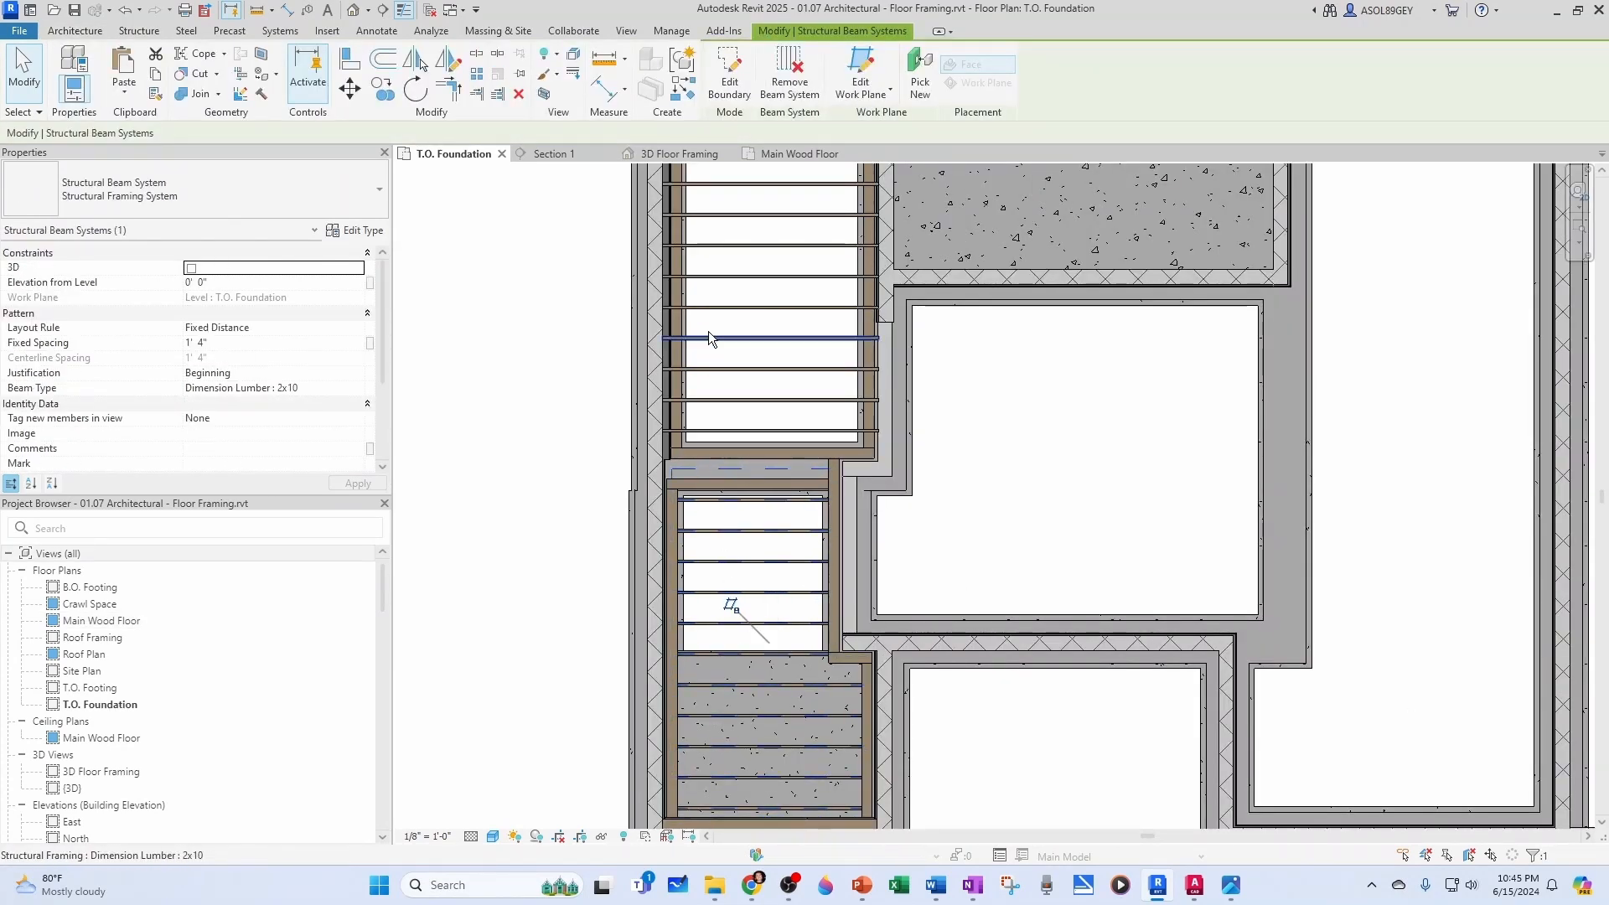
click(729, 94)
scroll(677, 660, up, 3)
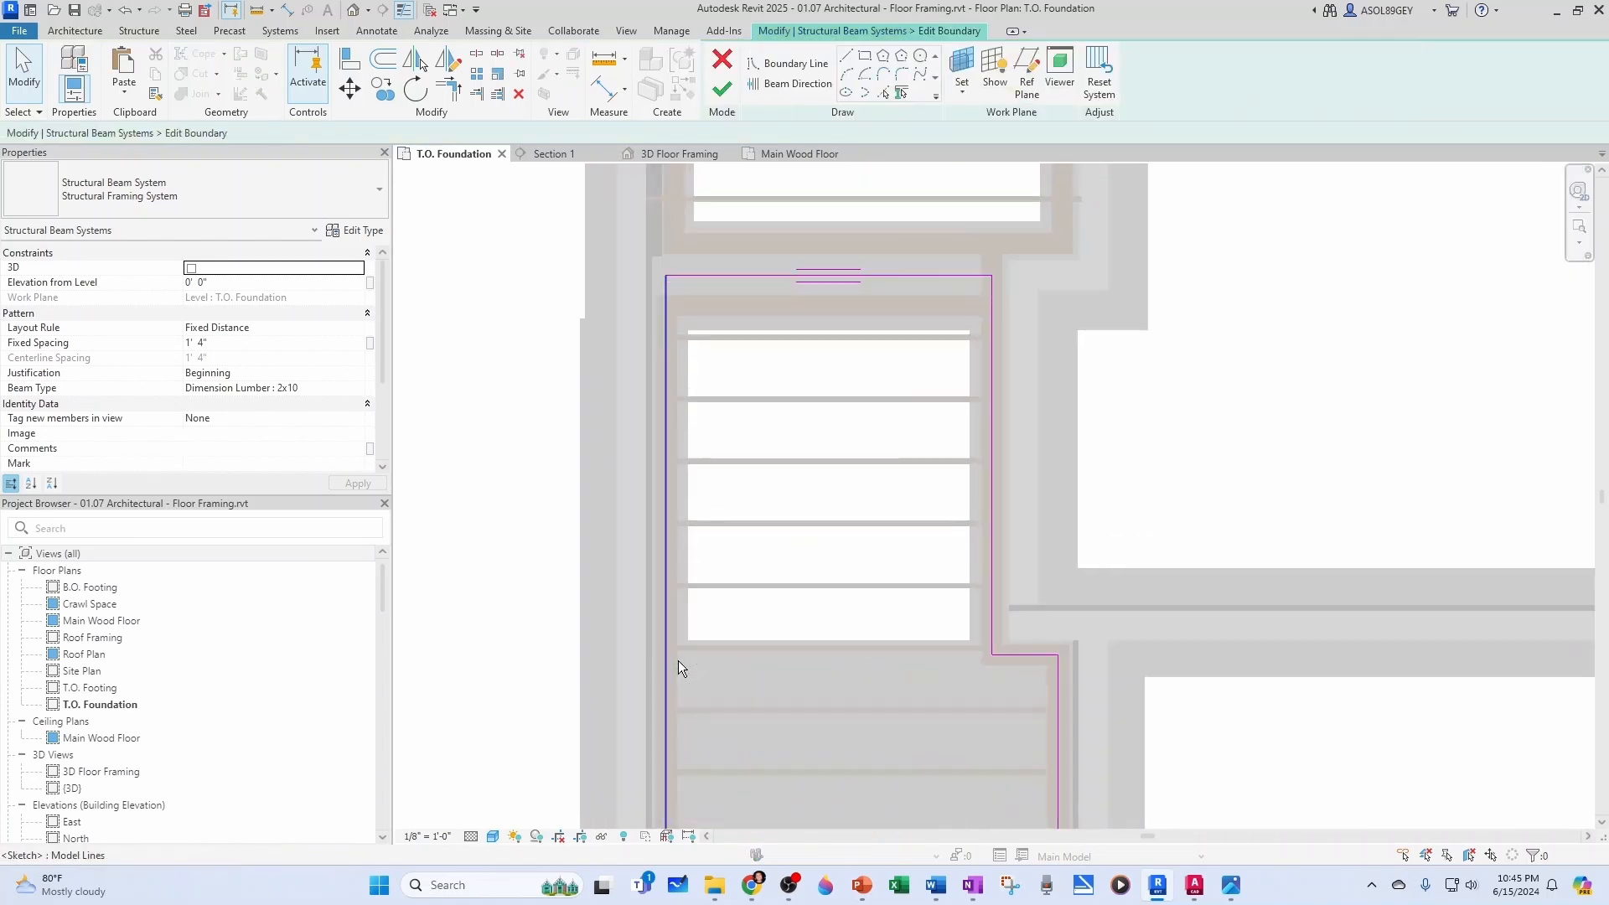
key(a)
key(l)
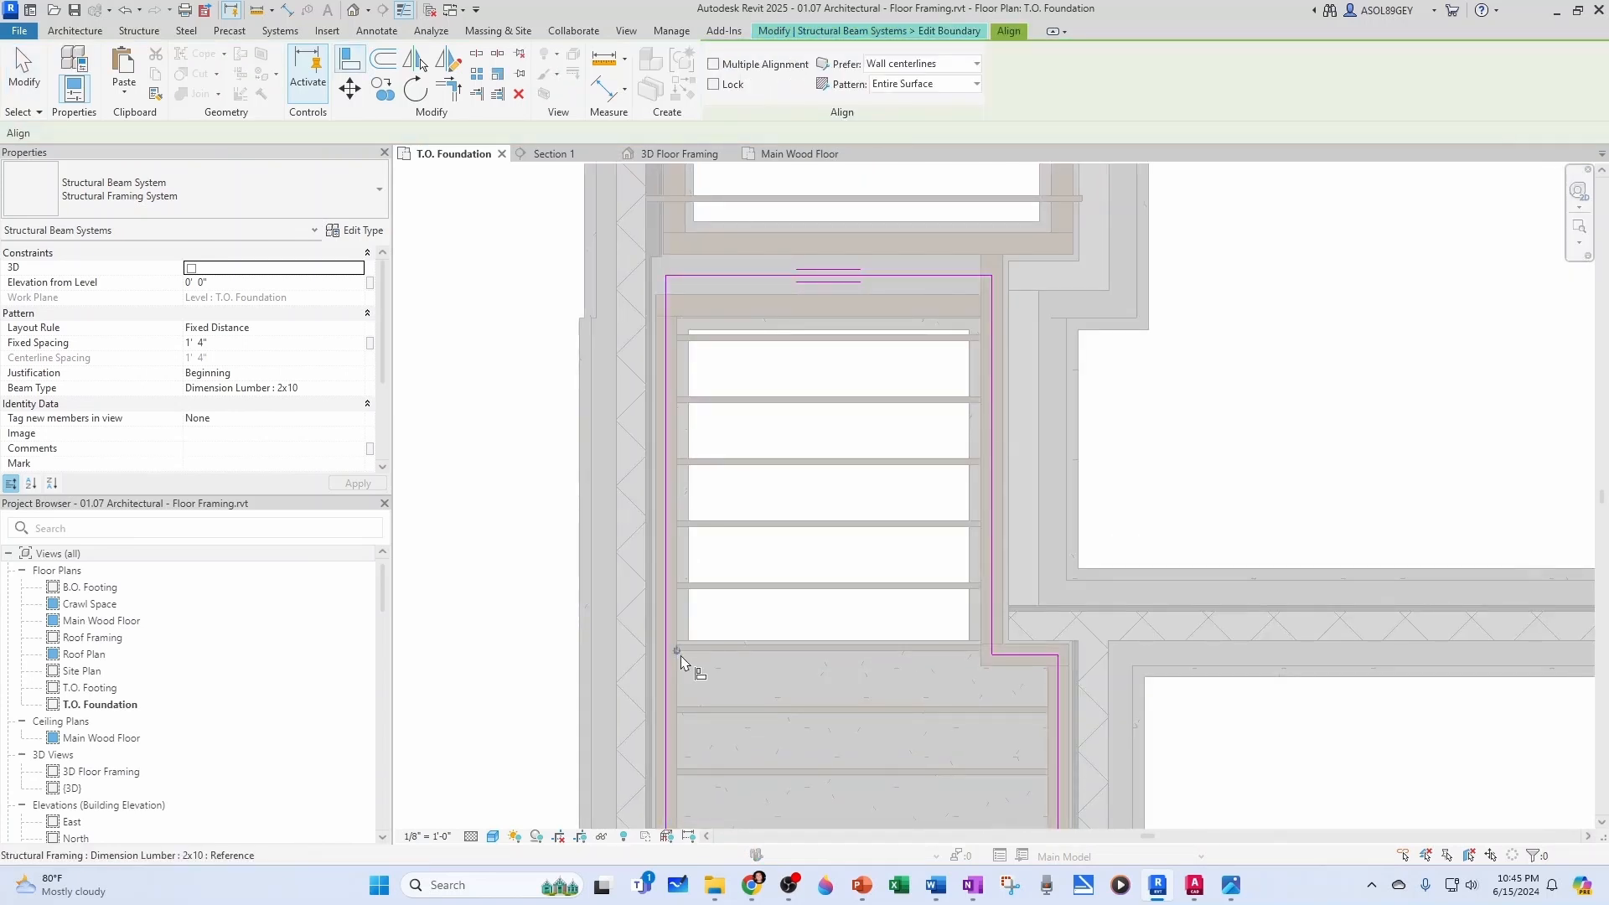
scroll(670, 652, up, 4)
scroll(645, 655, down, 3)
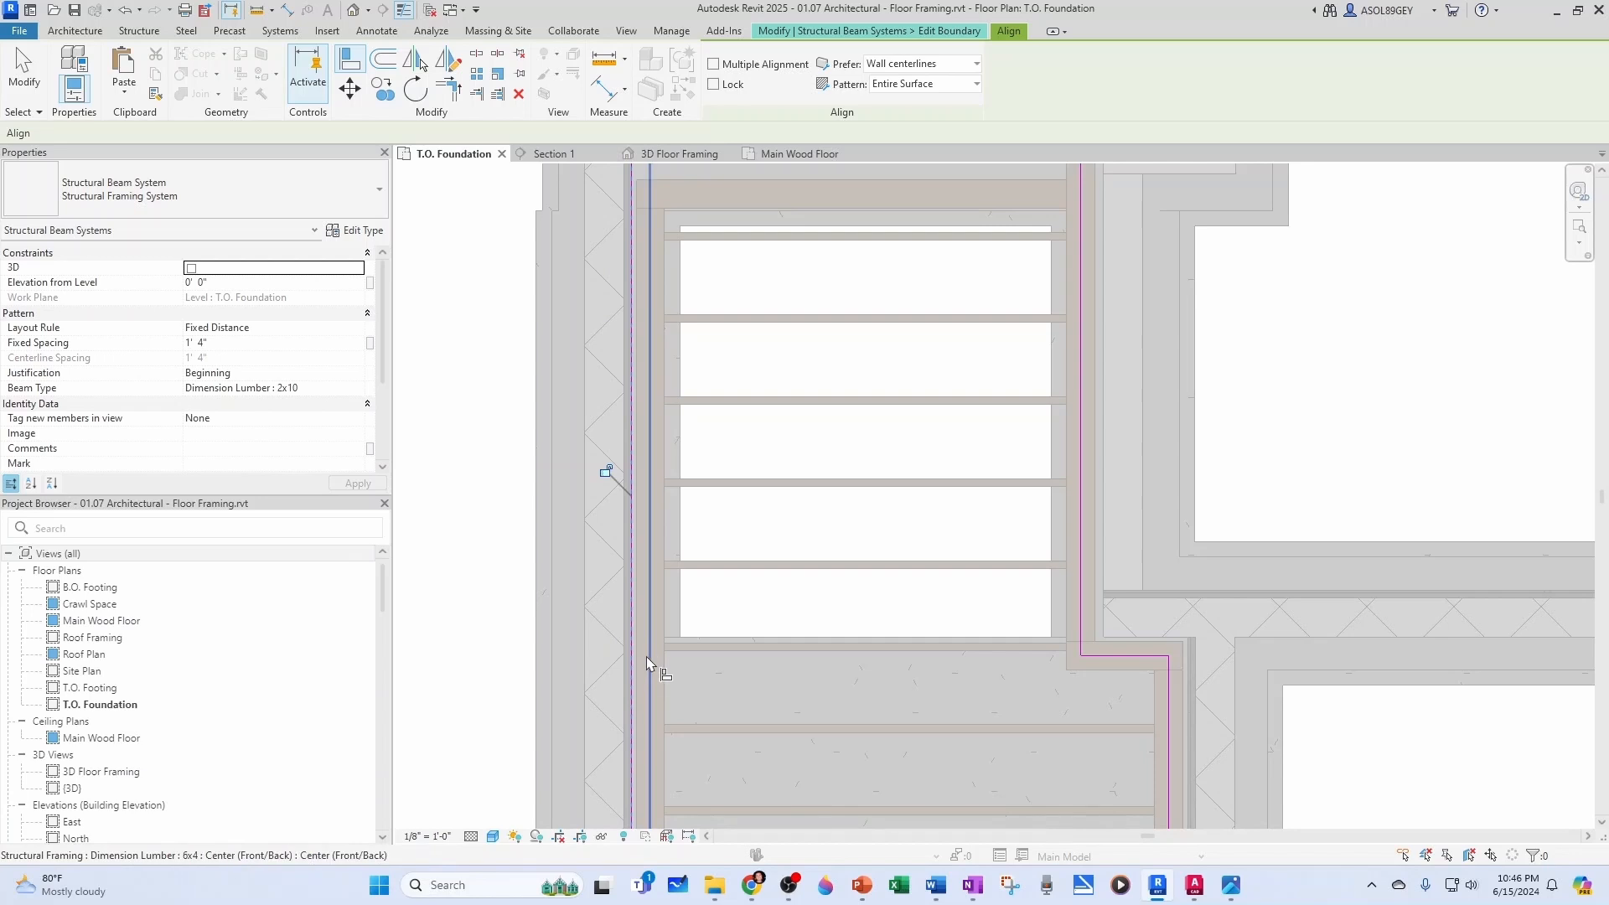
Align the boundary's top line and upper right line to the outer faces of the adjoining 6x4 girders
scroll(625, 551, down, 2)
scroll(766, 342, up, 2)
click(766, 344)
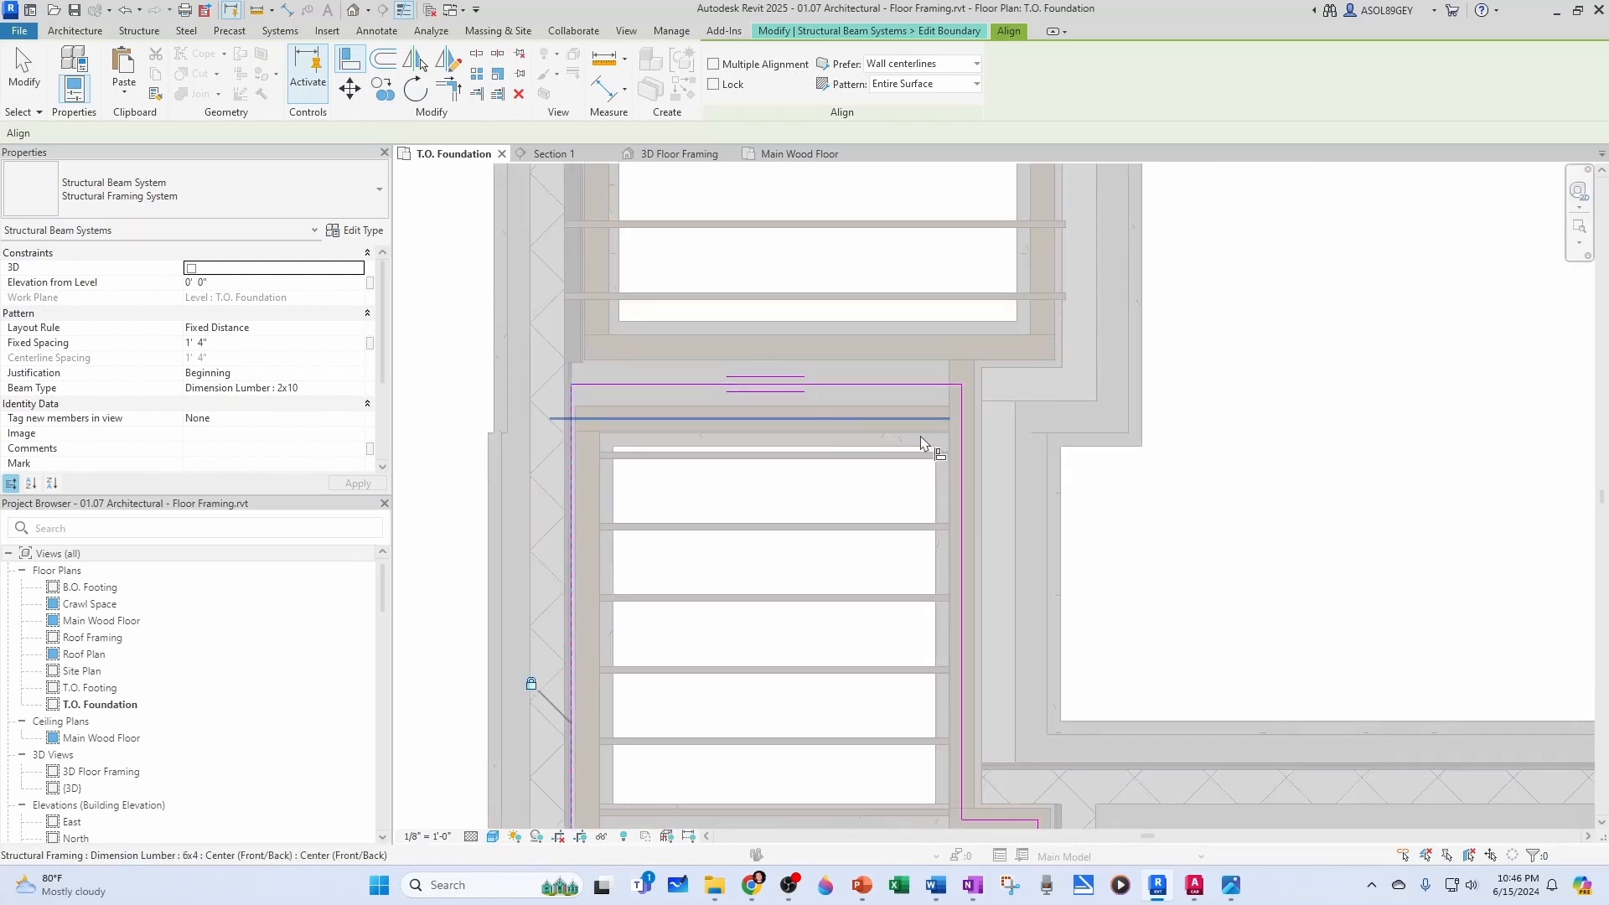
scroll(755, 406, up, 2)
click(1012, 536)
click(994, 536)
scroll(894, 490, down, 2)
scroll(883, 495, down, 2)
middle_drag(914, 654, 898, 532)
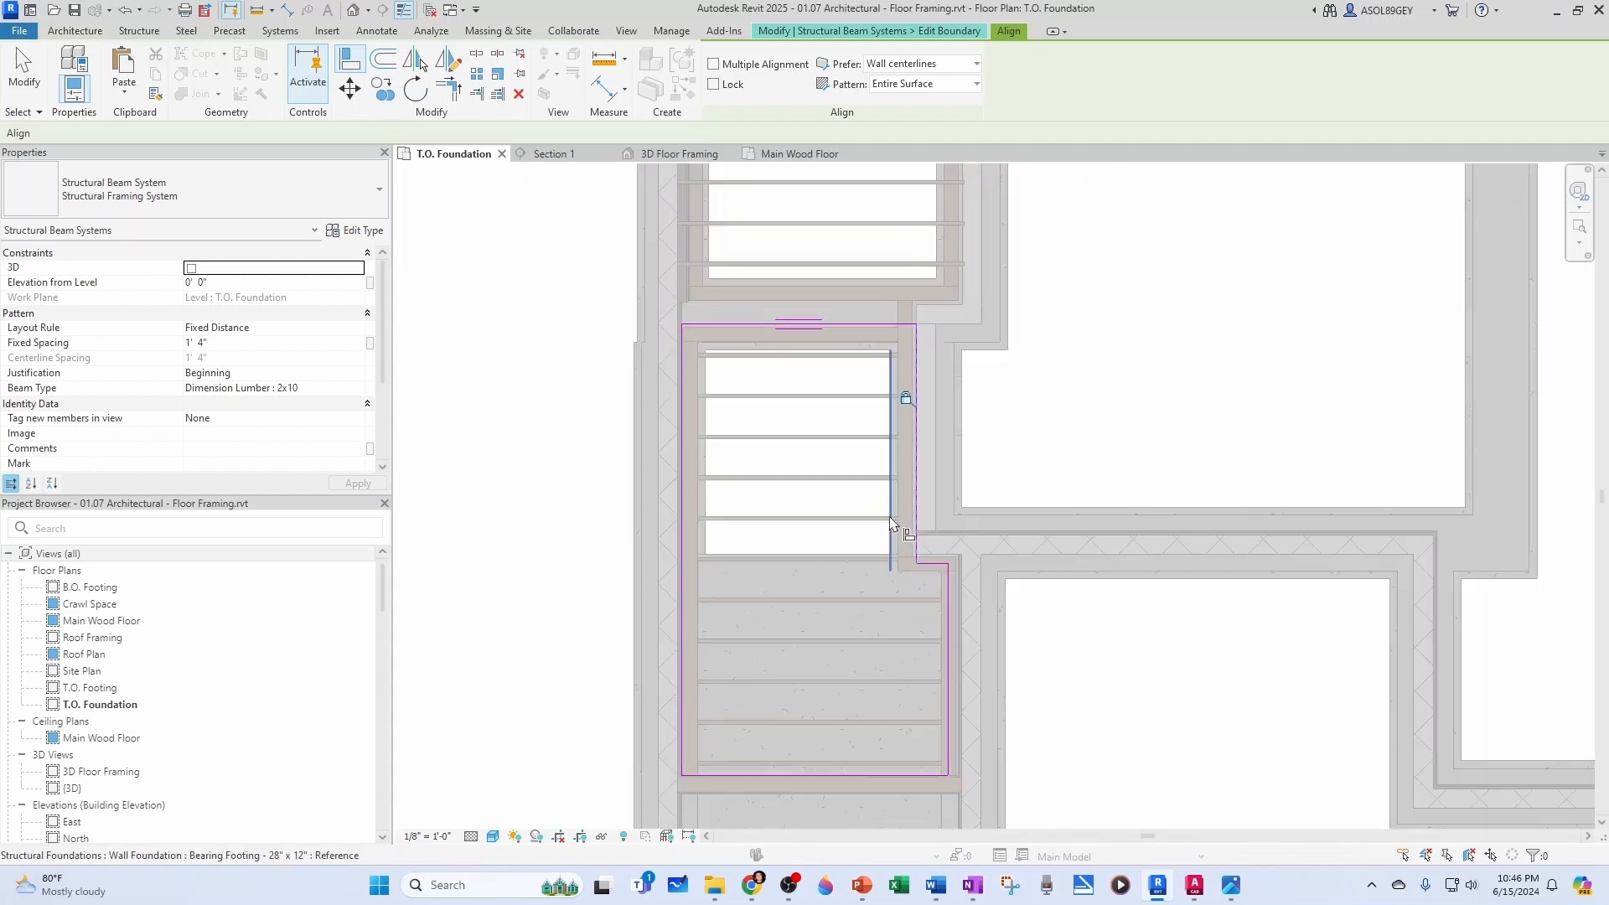
Align the boundary's short jog and lower right line to the outer girder faces and finish the beam system sketch
scroll(930, 543, up, 4)
click(946, 538)
click(942, 567)
scroll(962, 566, down, 4)
middle_drag(967, 637, 958, 558)
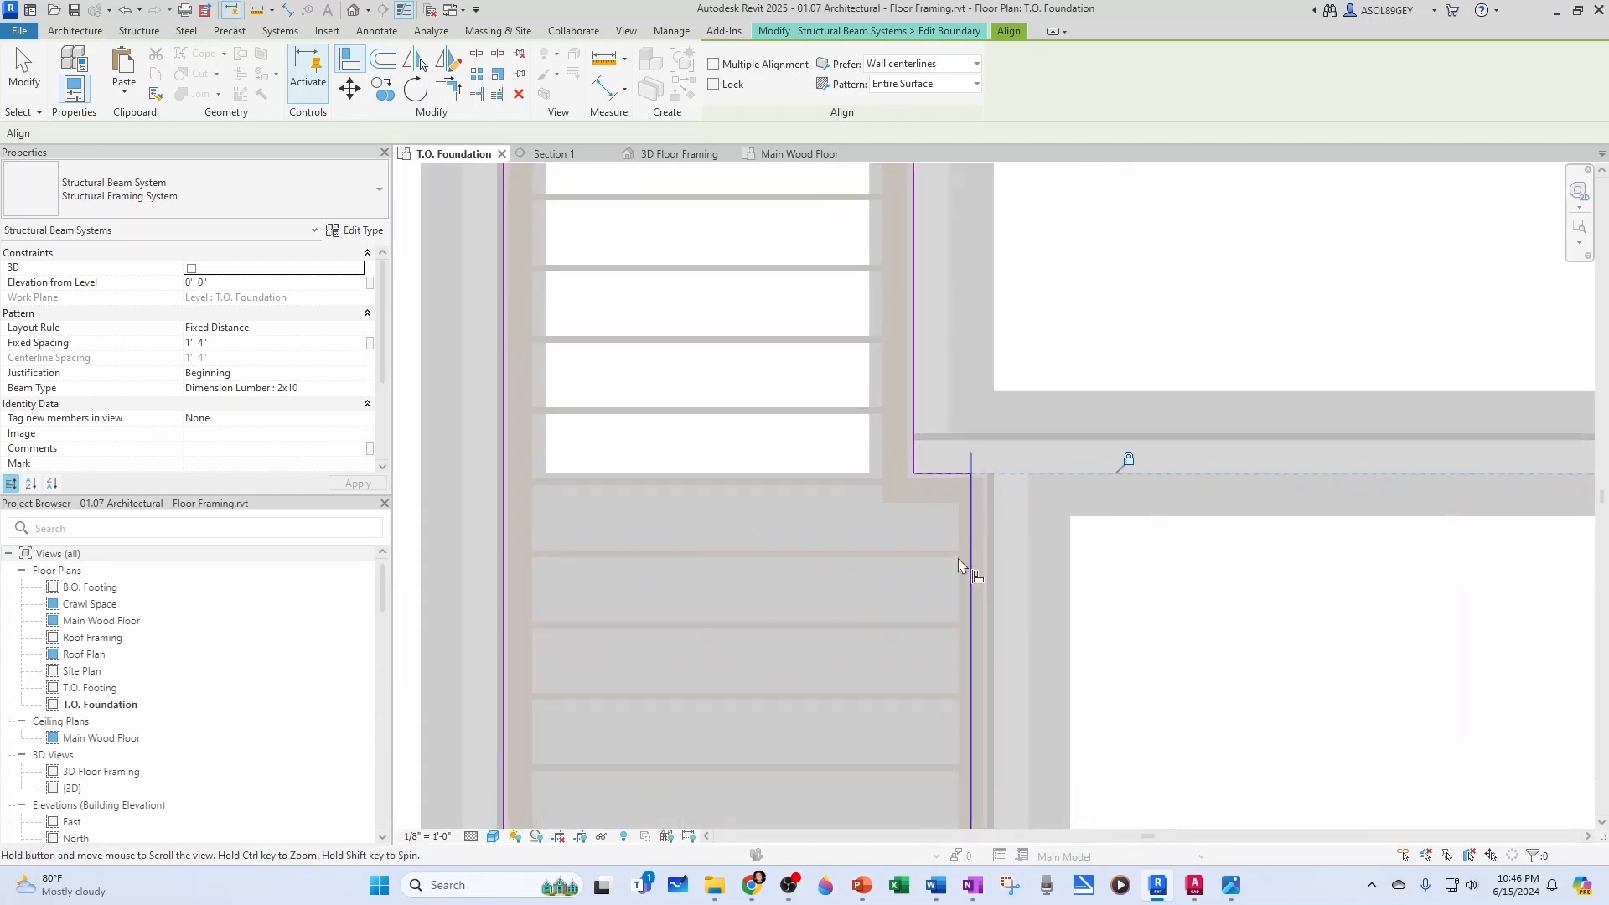
scroll(974, 633, up, 3)
click(994, 632)
scroll(862, 525, down, 5)
scroll(754, 654, up, 4)
scroll(714, 647, down, 3)
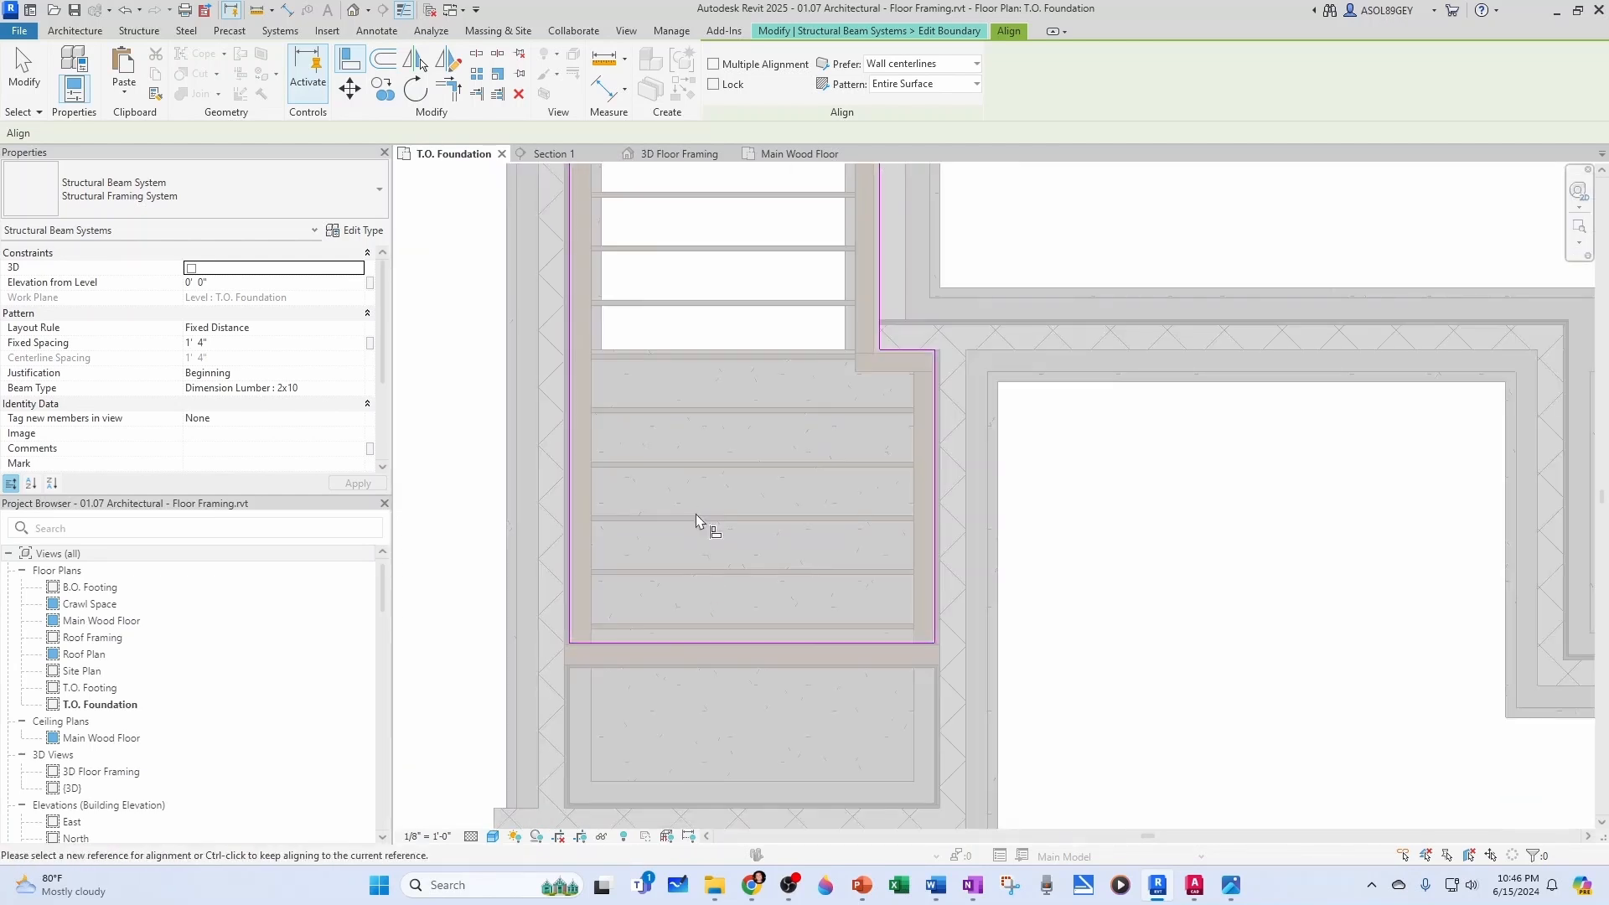
key(Escape)
click(722, 90)
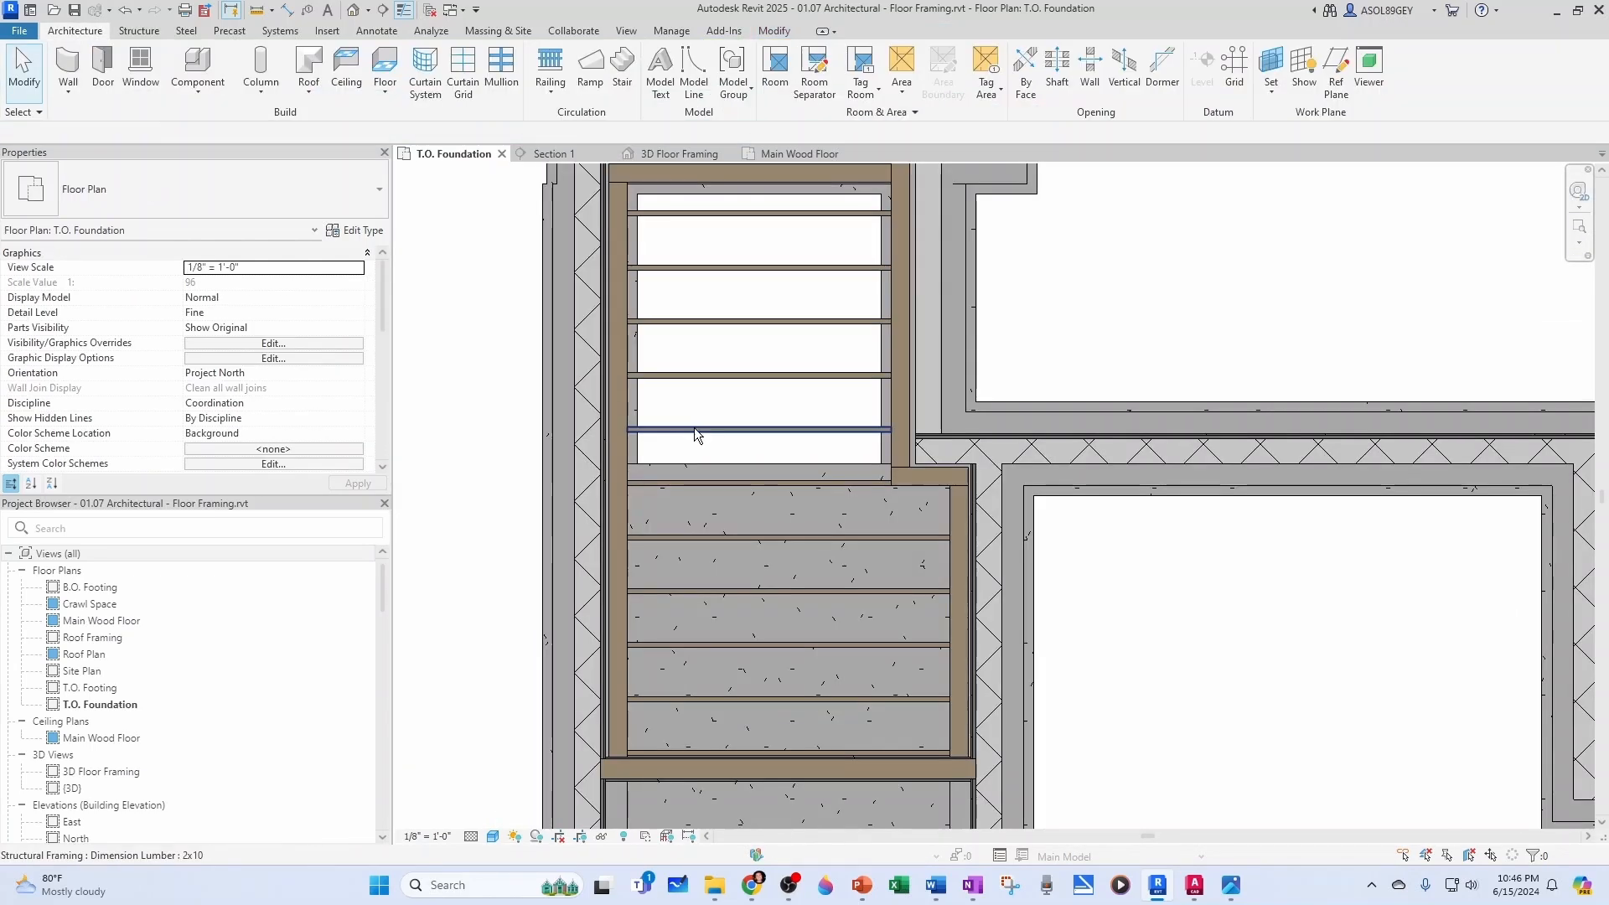
Change the lower beam system's work plane to Reference Plane : Bottom of Plywood
click(694, 427)
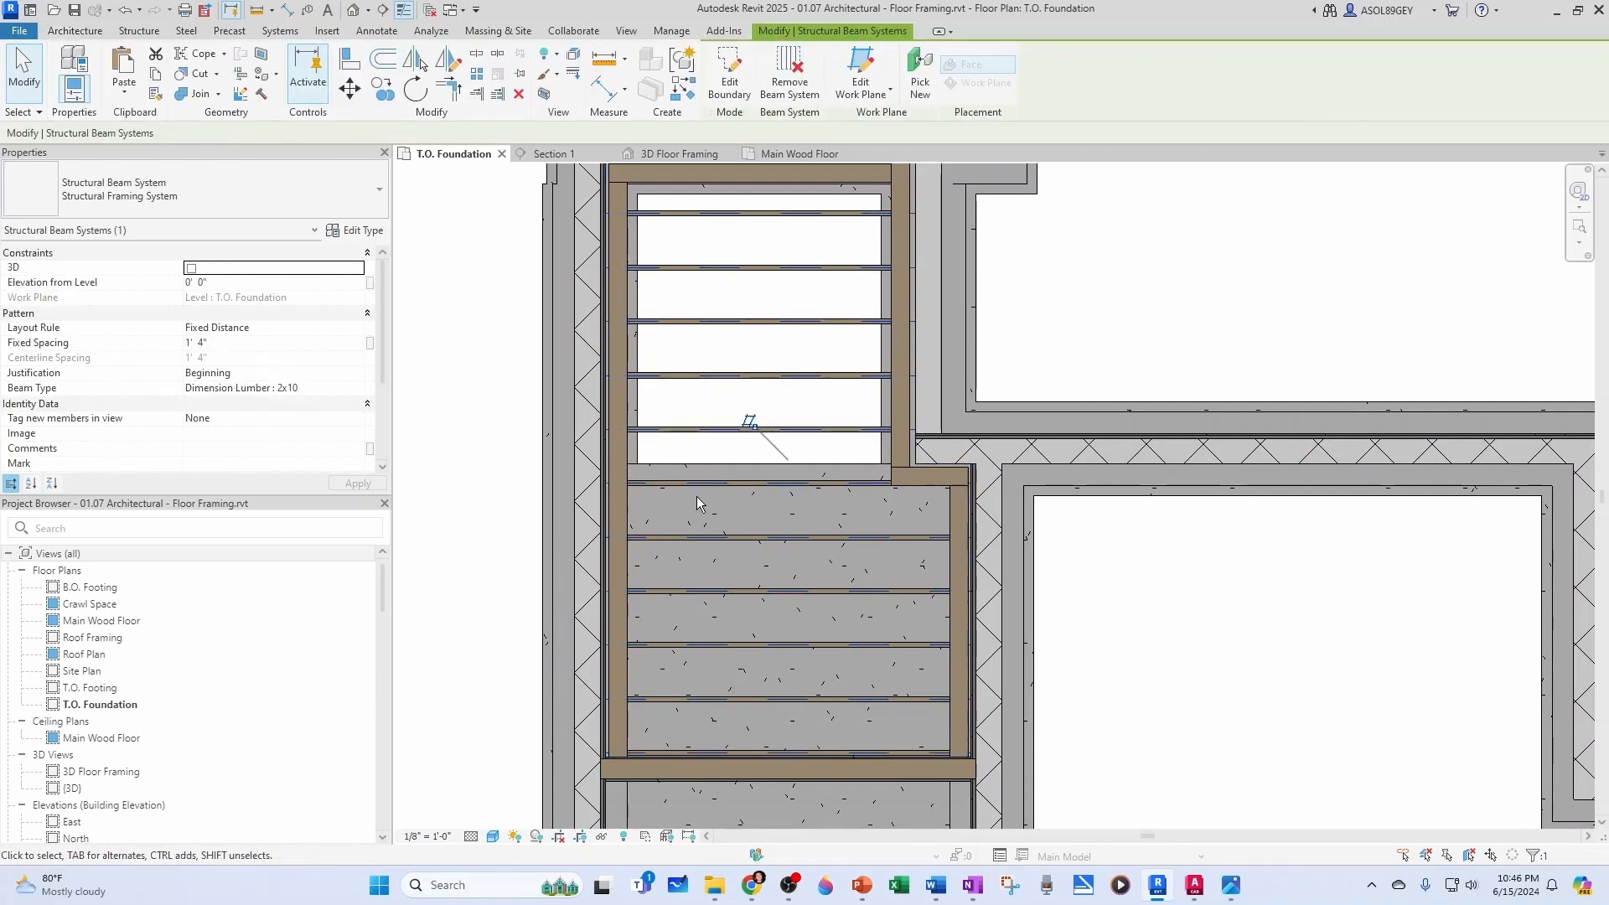
click(862, 94)
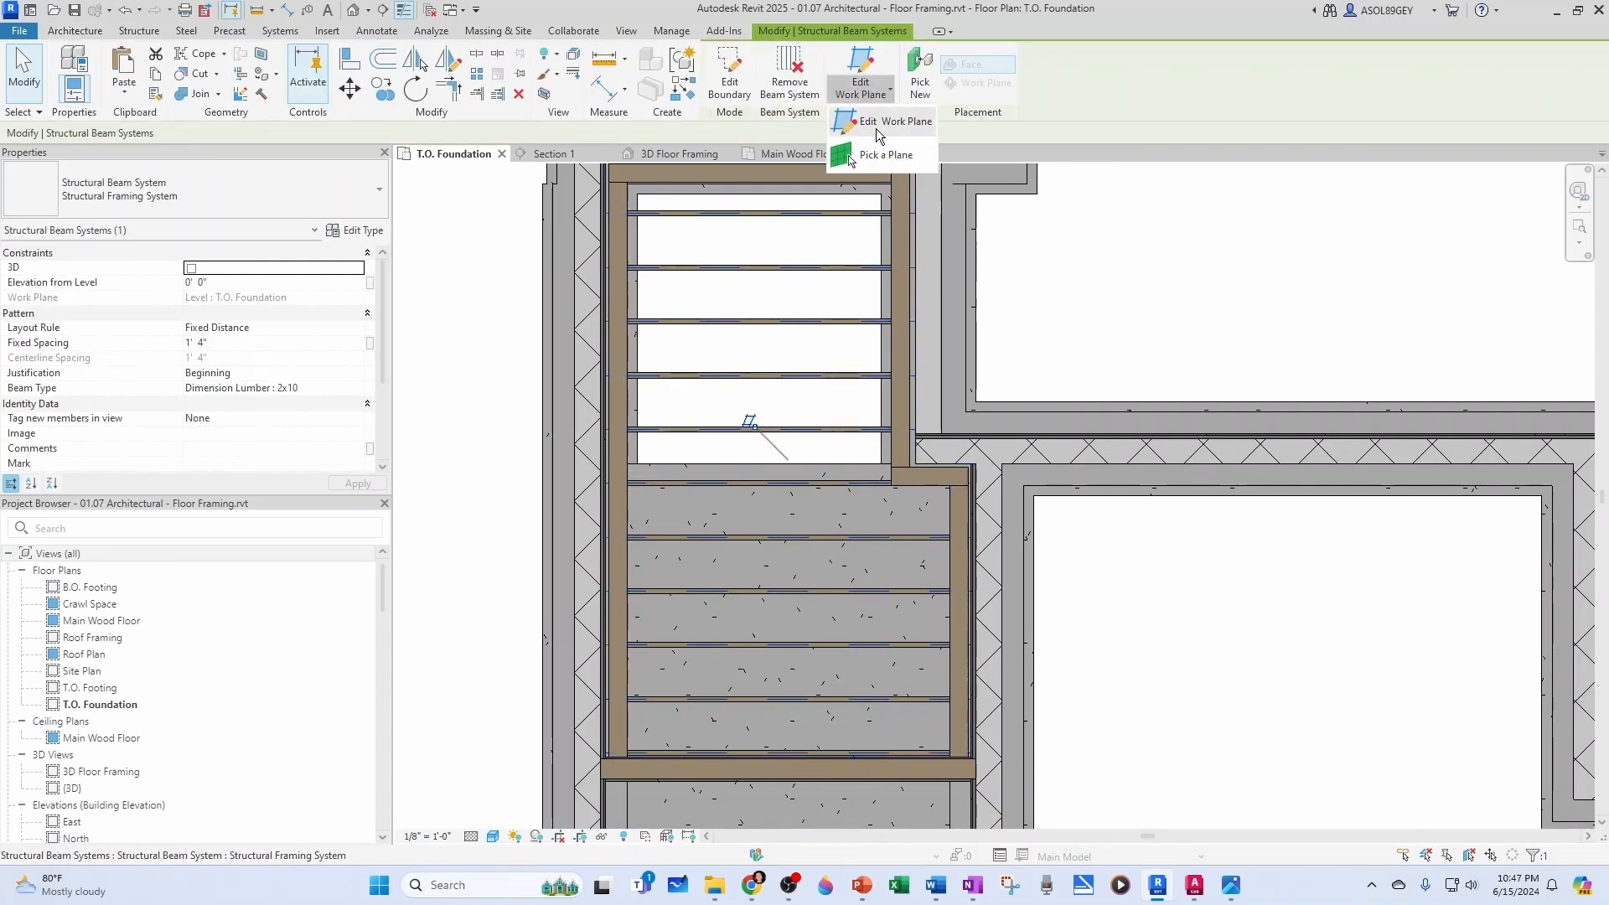
click(880, 122)
click(837, 437)
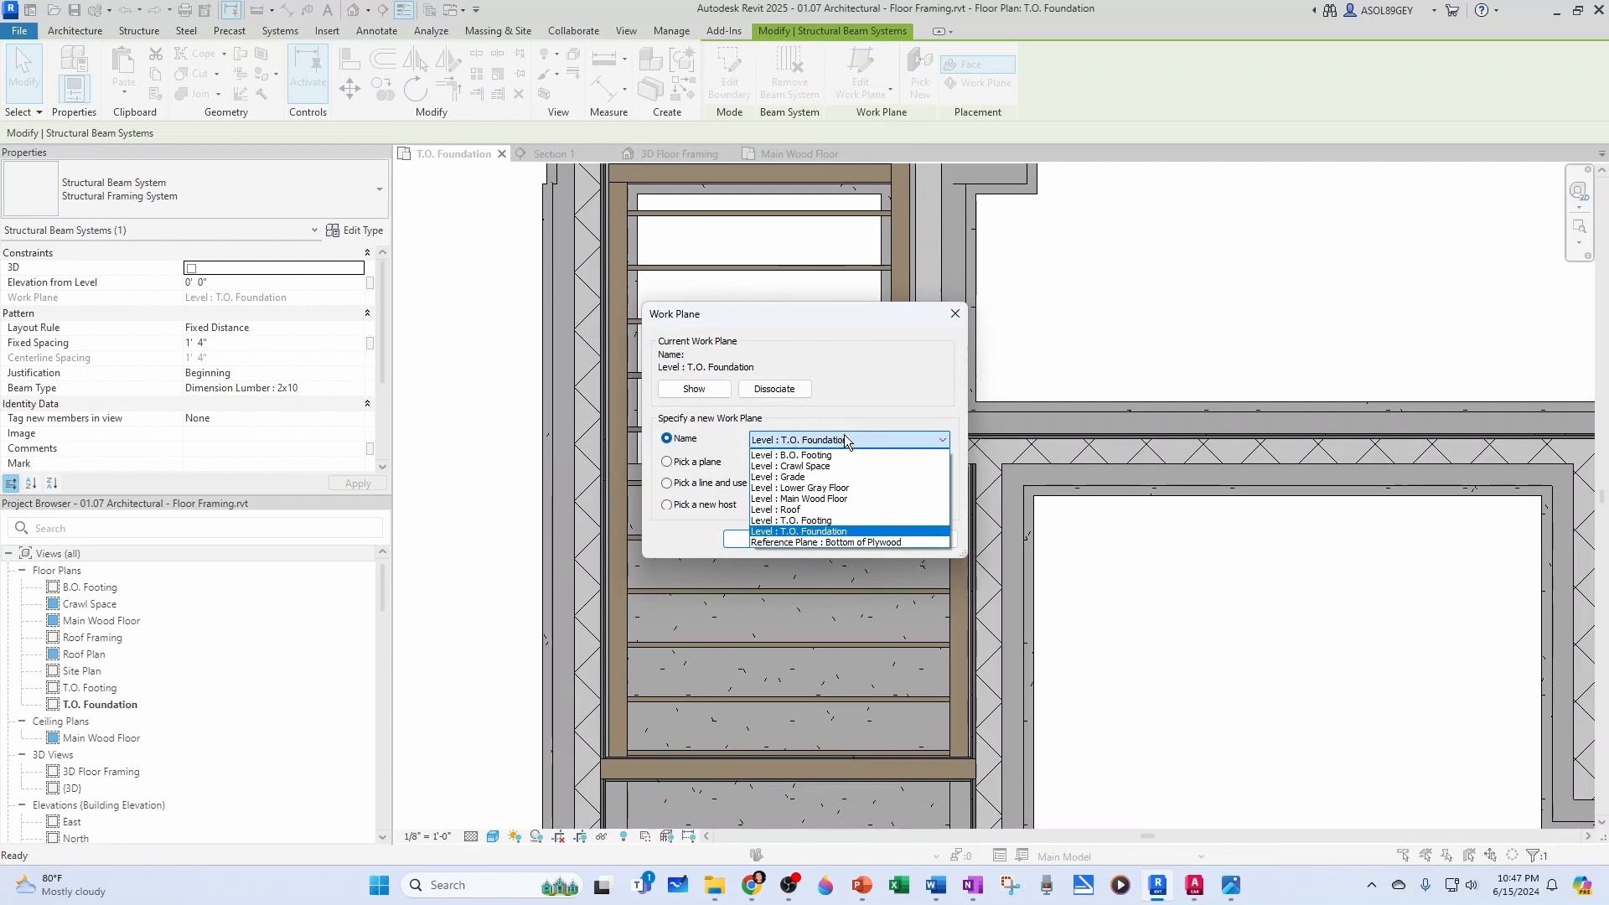
click(880, 541)
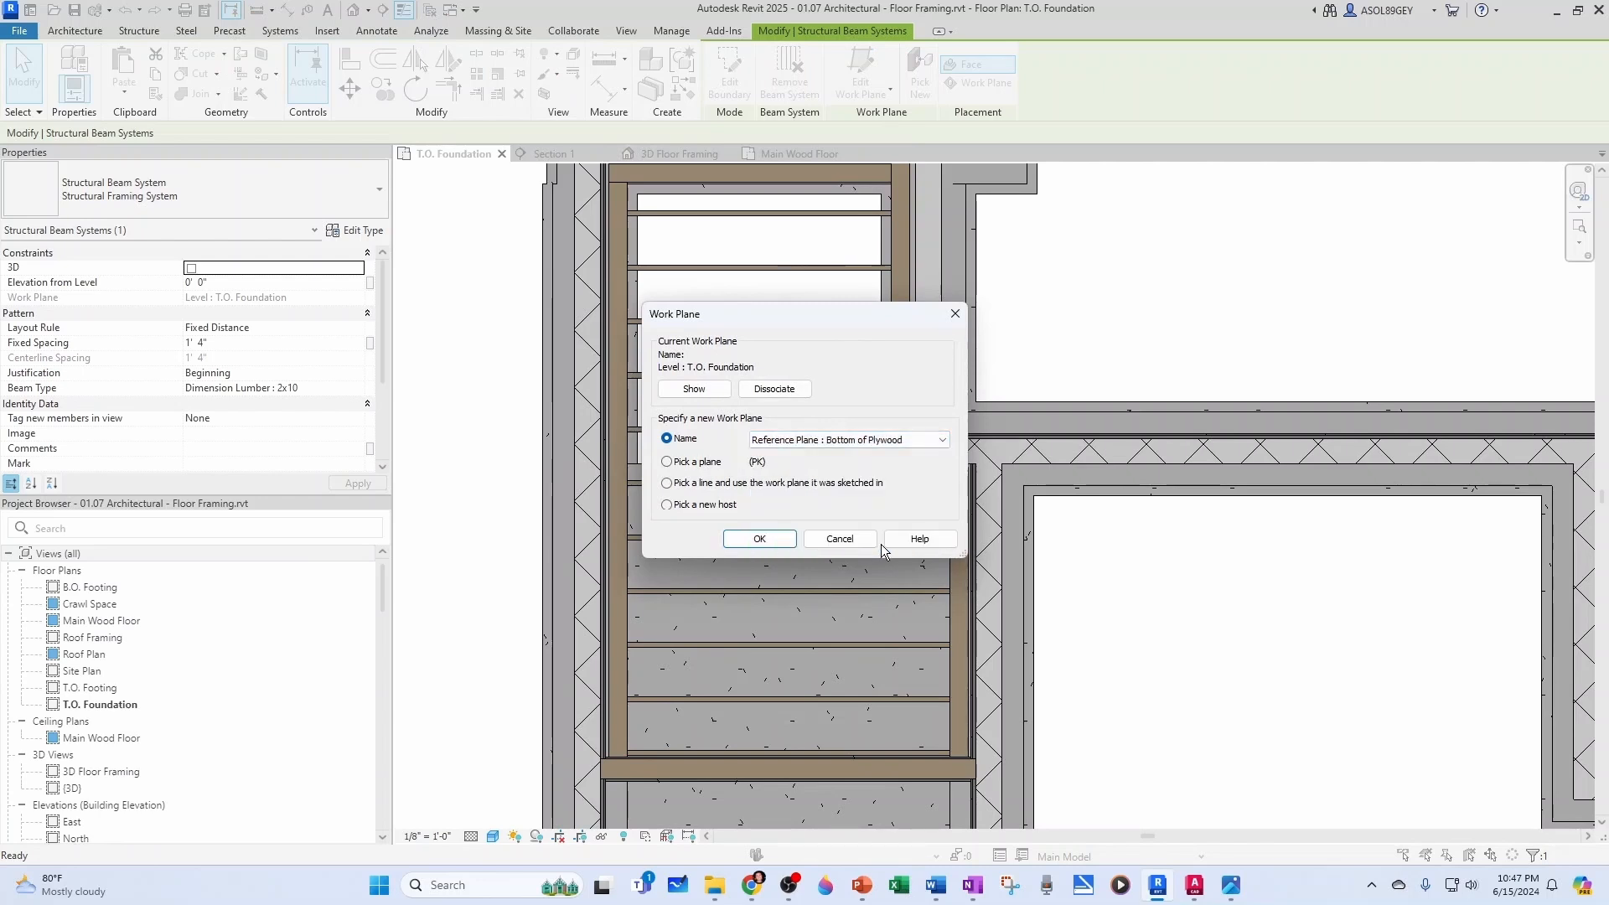
click(775, 539)
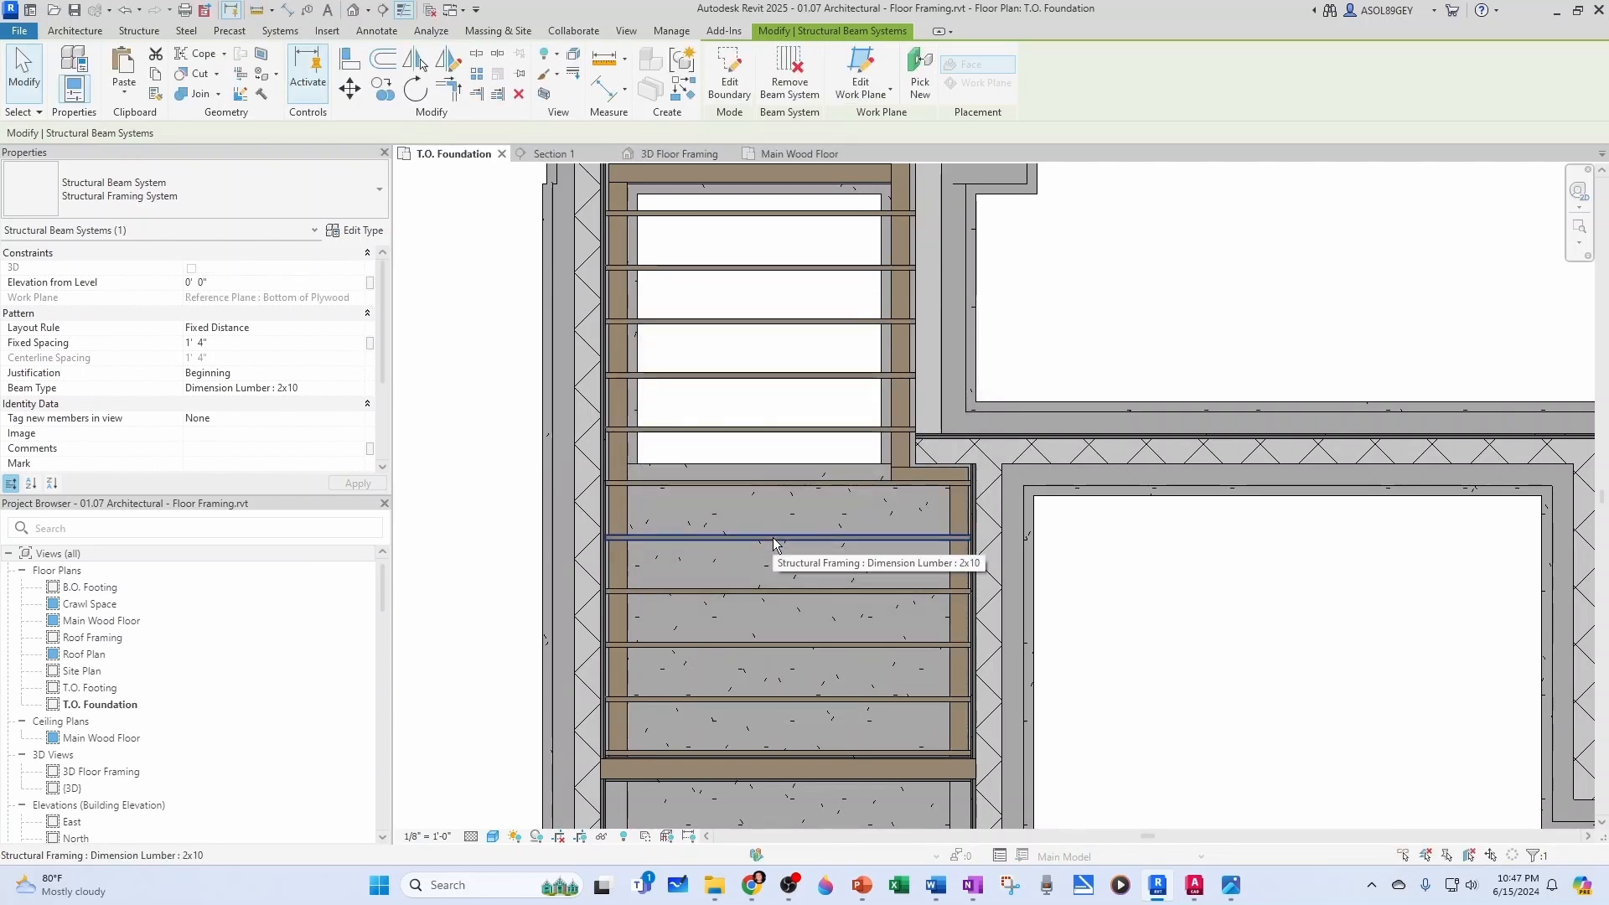
key(Escape)
Examine the joists and 6x4 girders from above in the 3D Floor Framing view
click(678, 154)
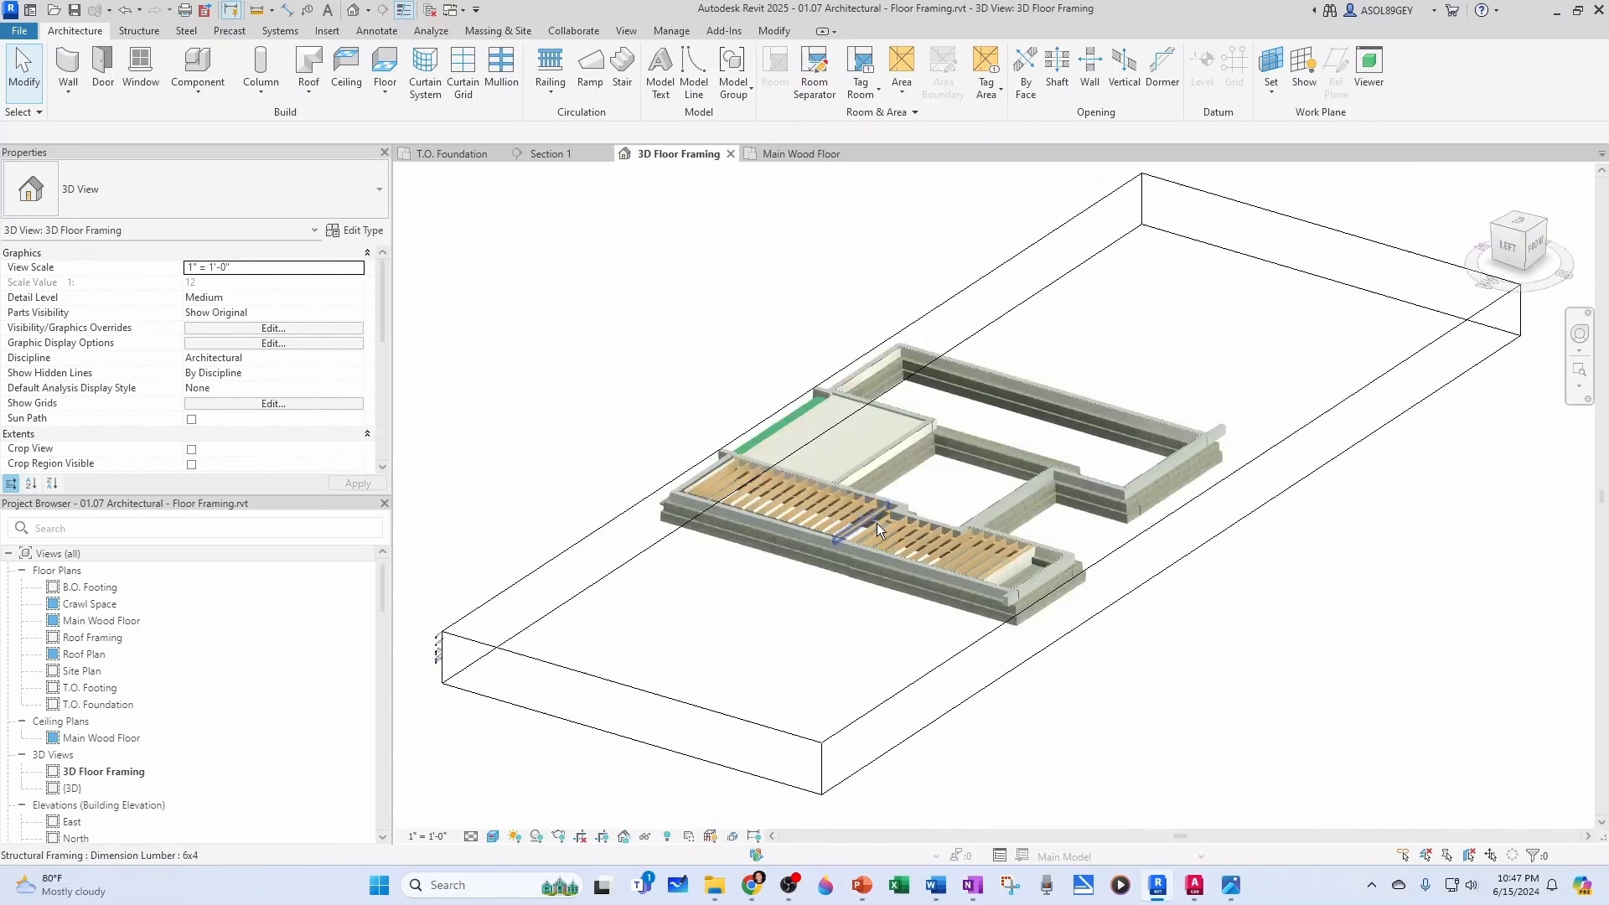
scroll(833, 484, up, 10)
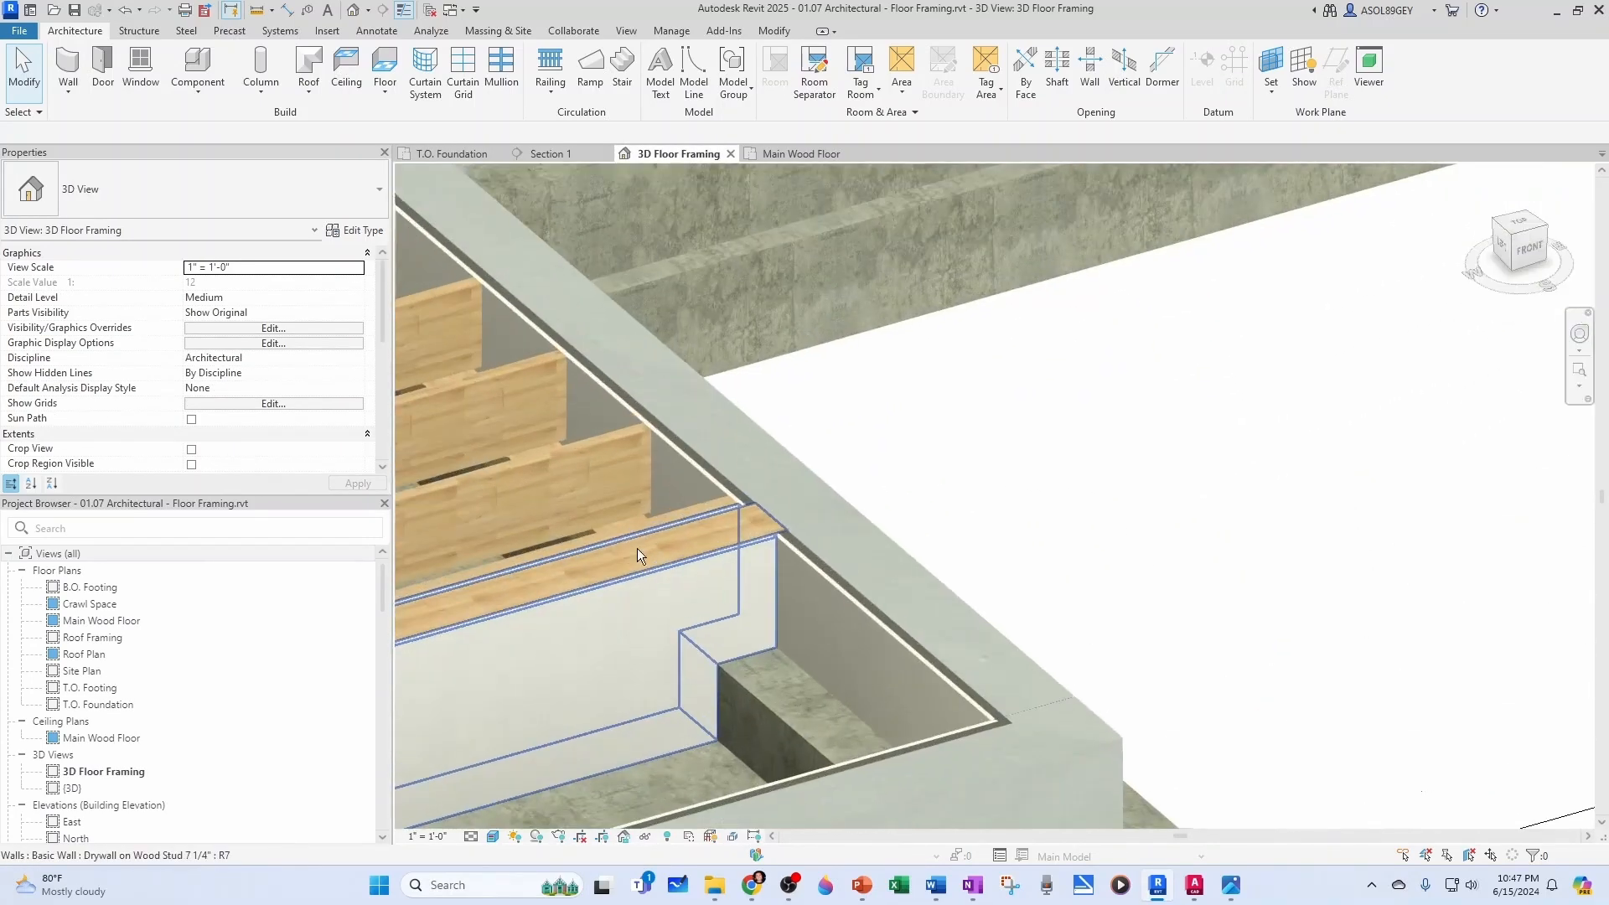
shift+middle_drag(637, 548, 1000, 576)
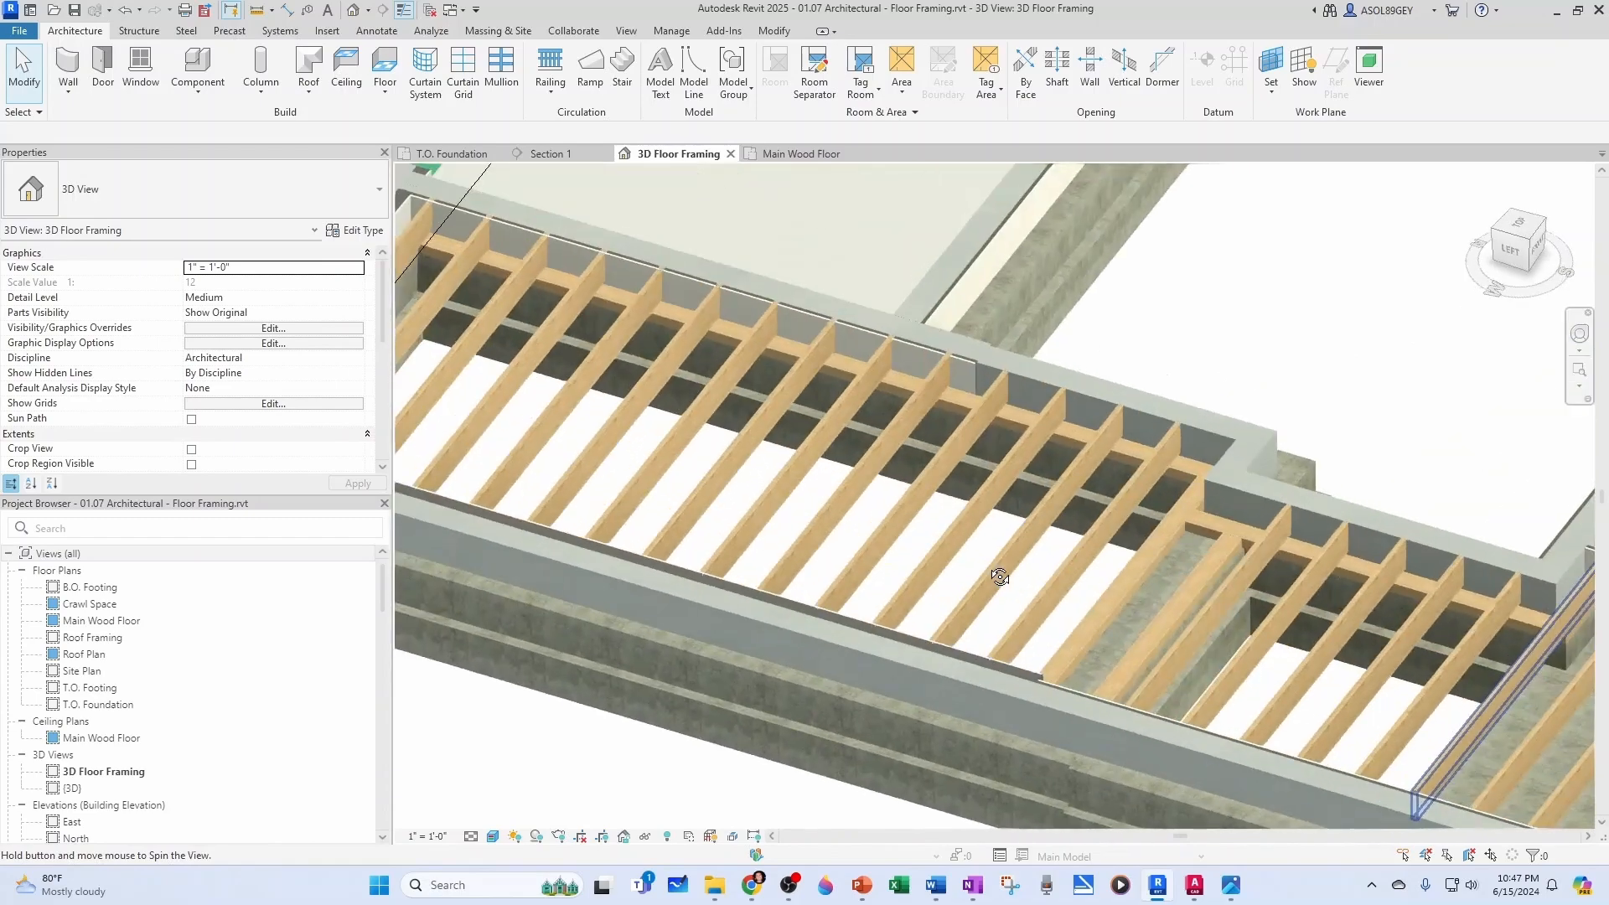
scroll(988, 566, down, 8)
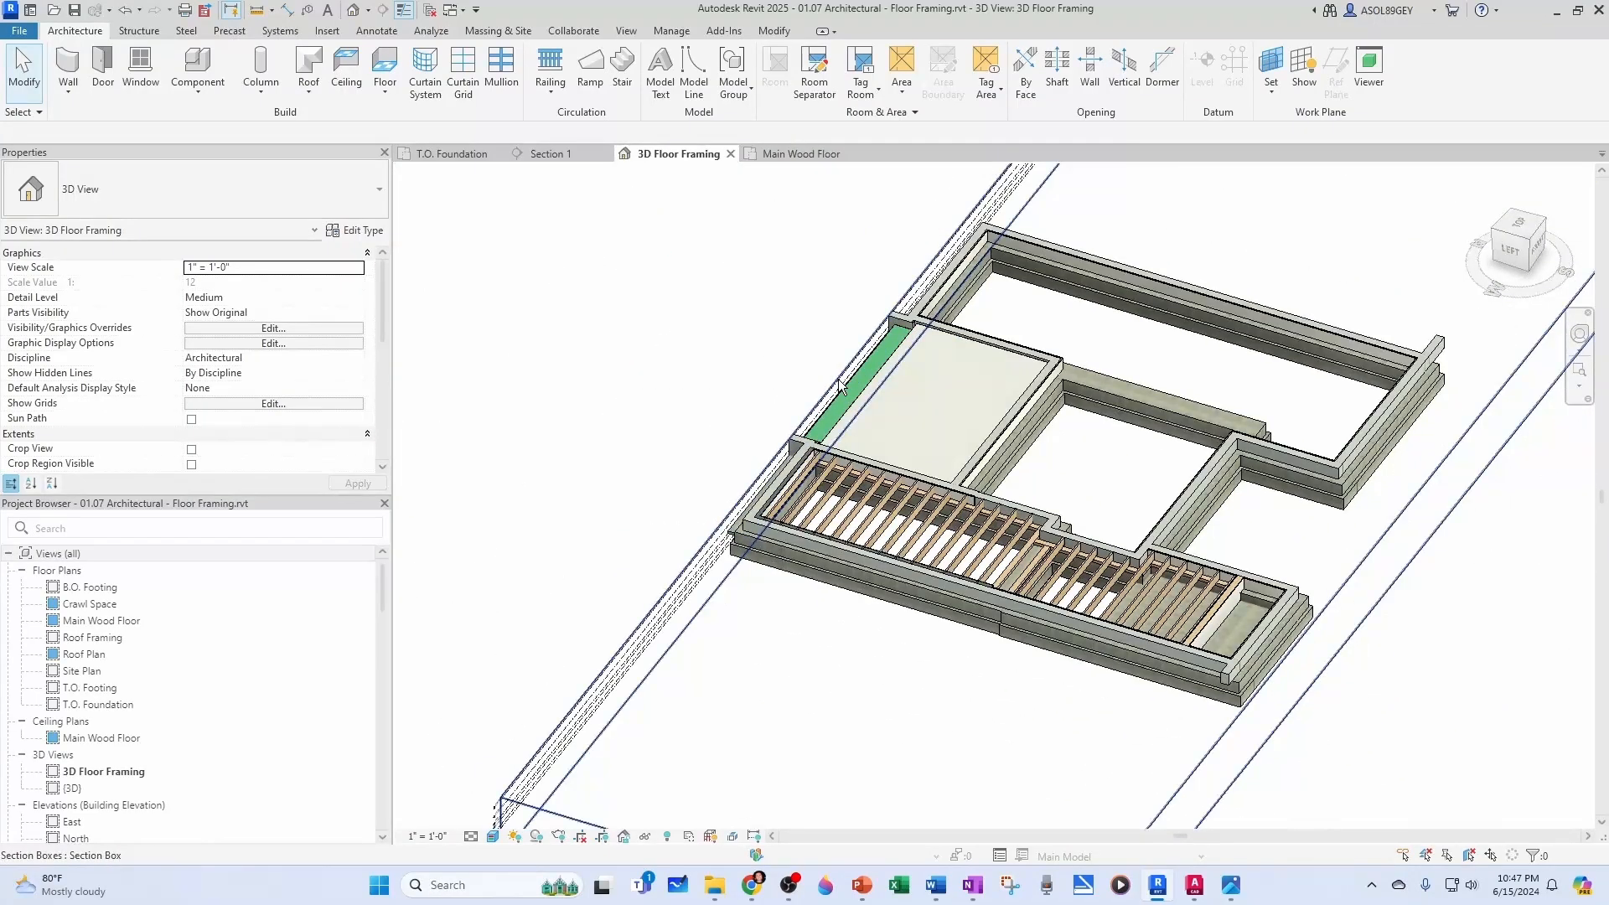
click(838, 378)
scroll(1123, 402, up, 3)
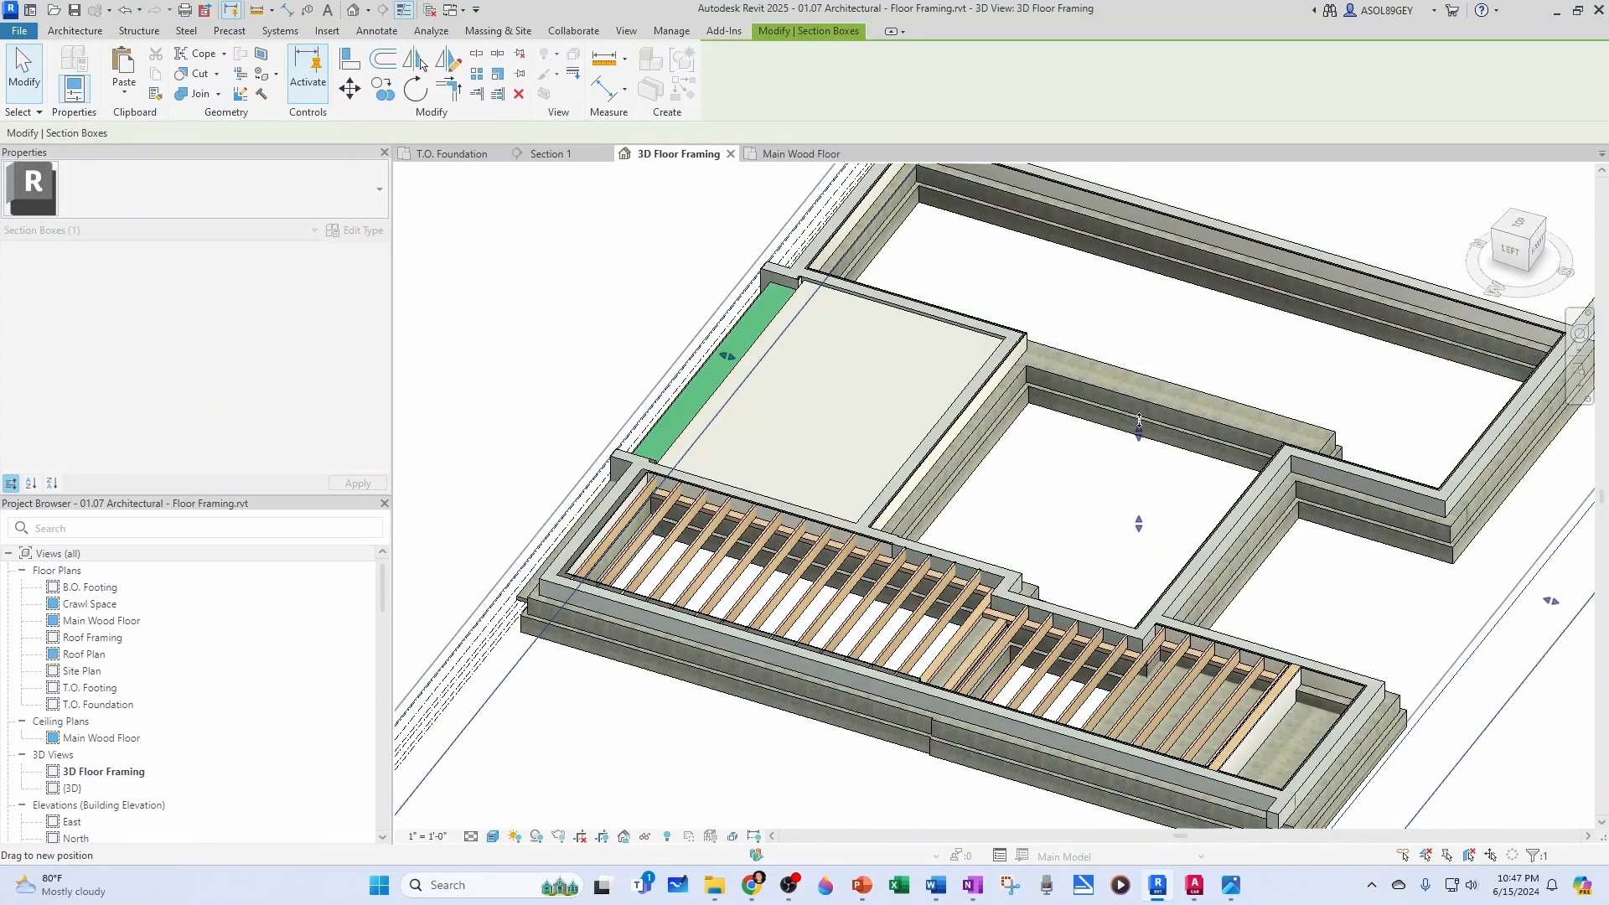
scroll(1140, 445, down, 3)
scroll(1075, 423, down, 3)
Inspect from underneath how the 2x10 joists bear on the 6x4 girders beside the foundation walls
shift+middle_drag(1082, 647, 927, 330)
scroll(927, 330, up, 6)
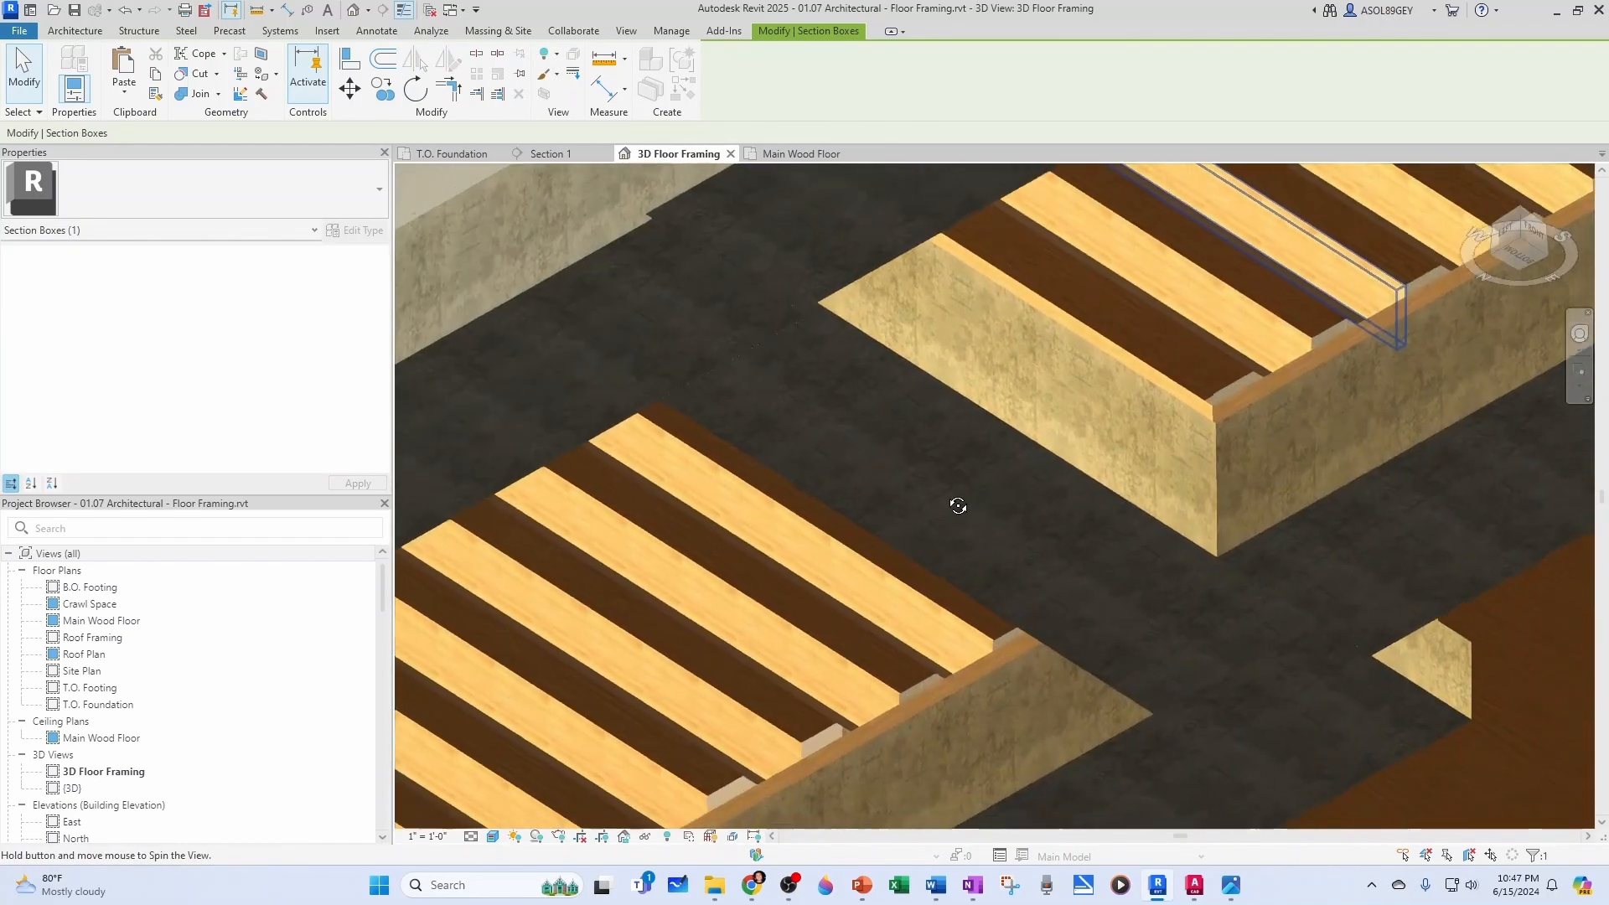
shift+middle_drag(958, 505, 981, 513)
middle_drag(1221, 485, 679, 570)
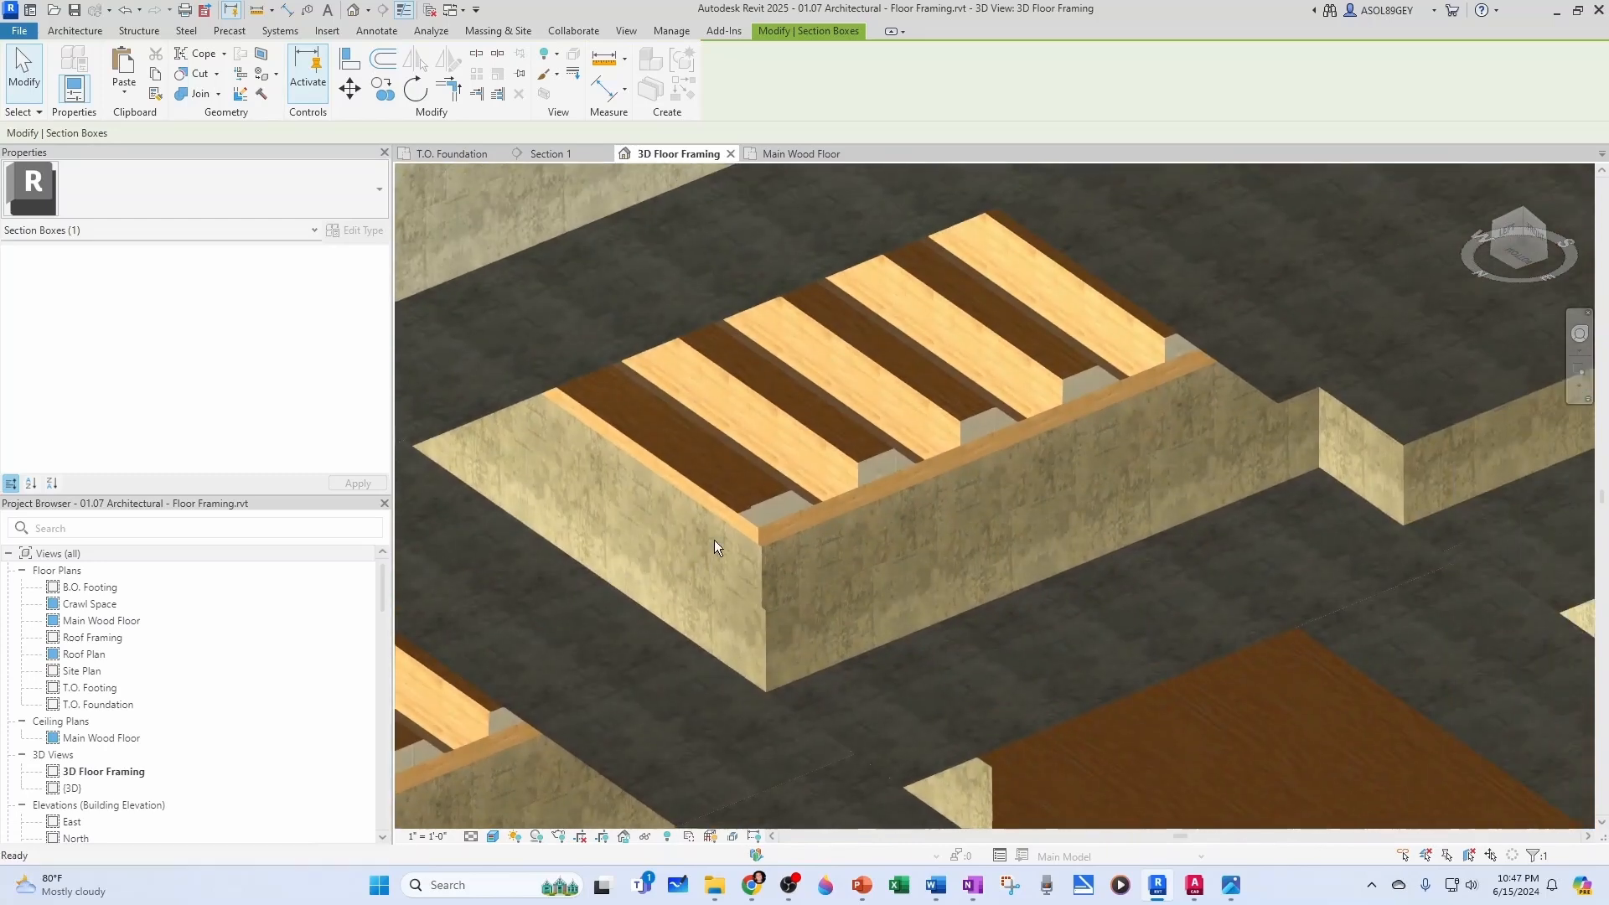
scroll(889, 456, up, 2)
scroll(989, 464, down, 4)
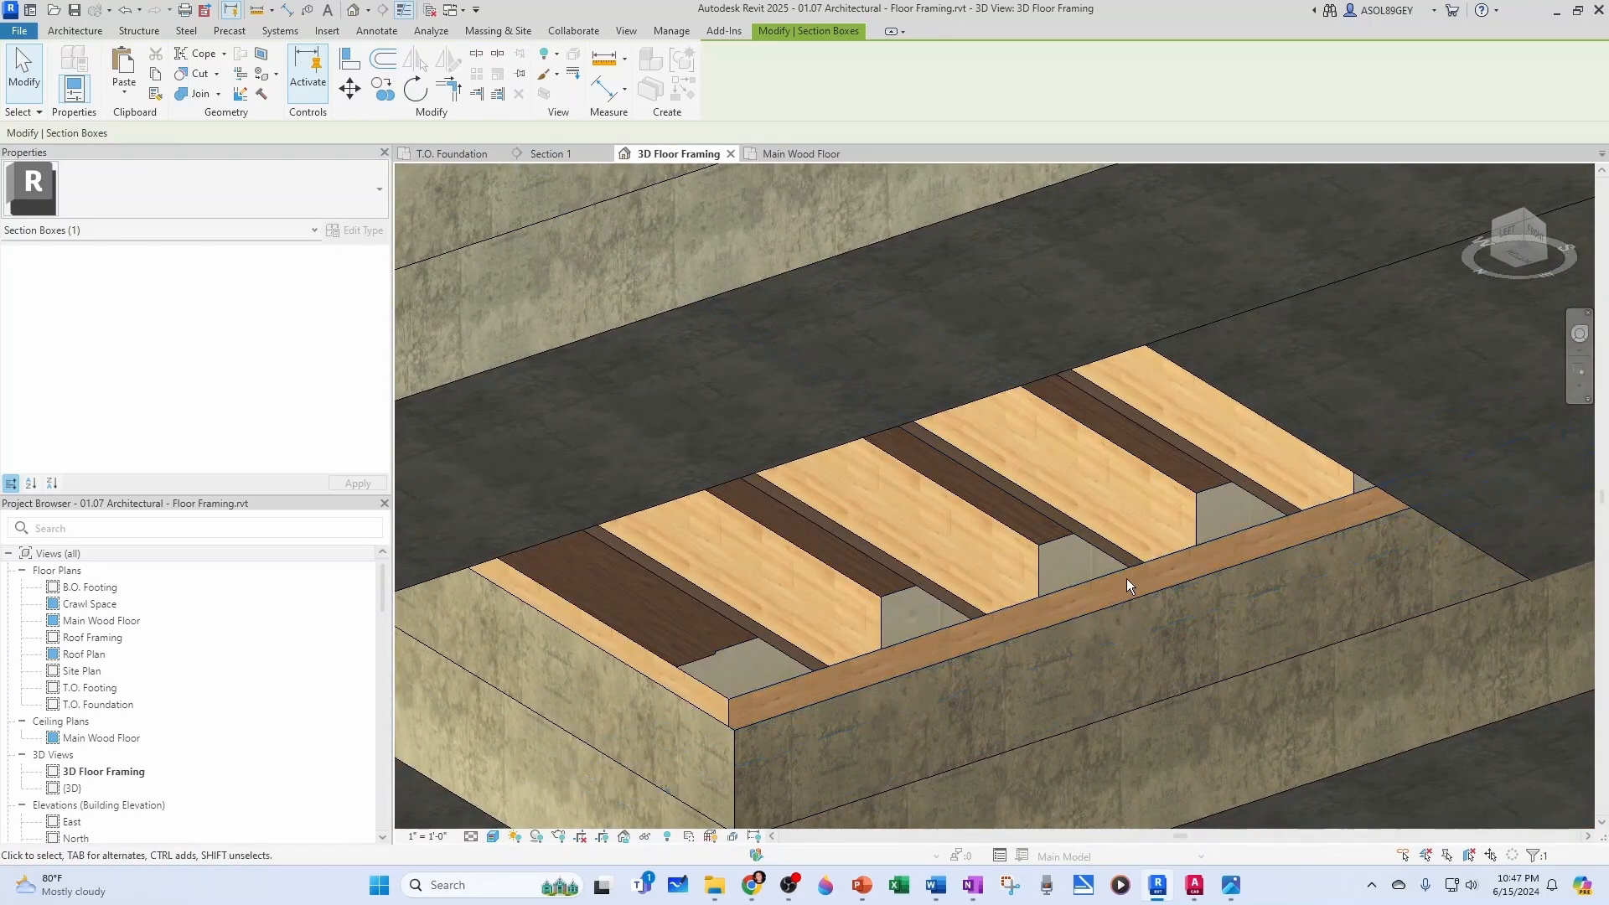
click(1118, 544)
key(Escape)
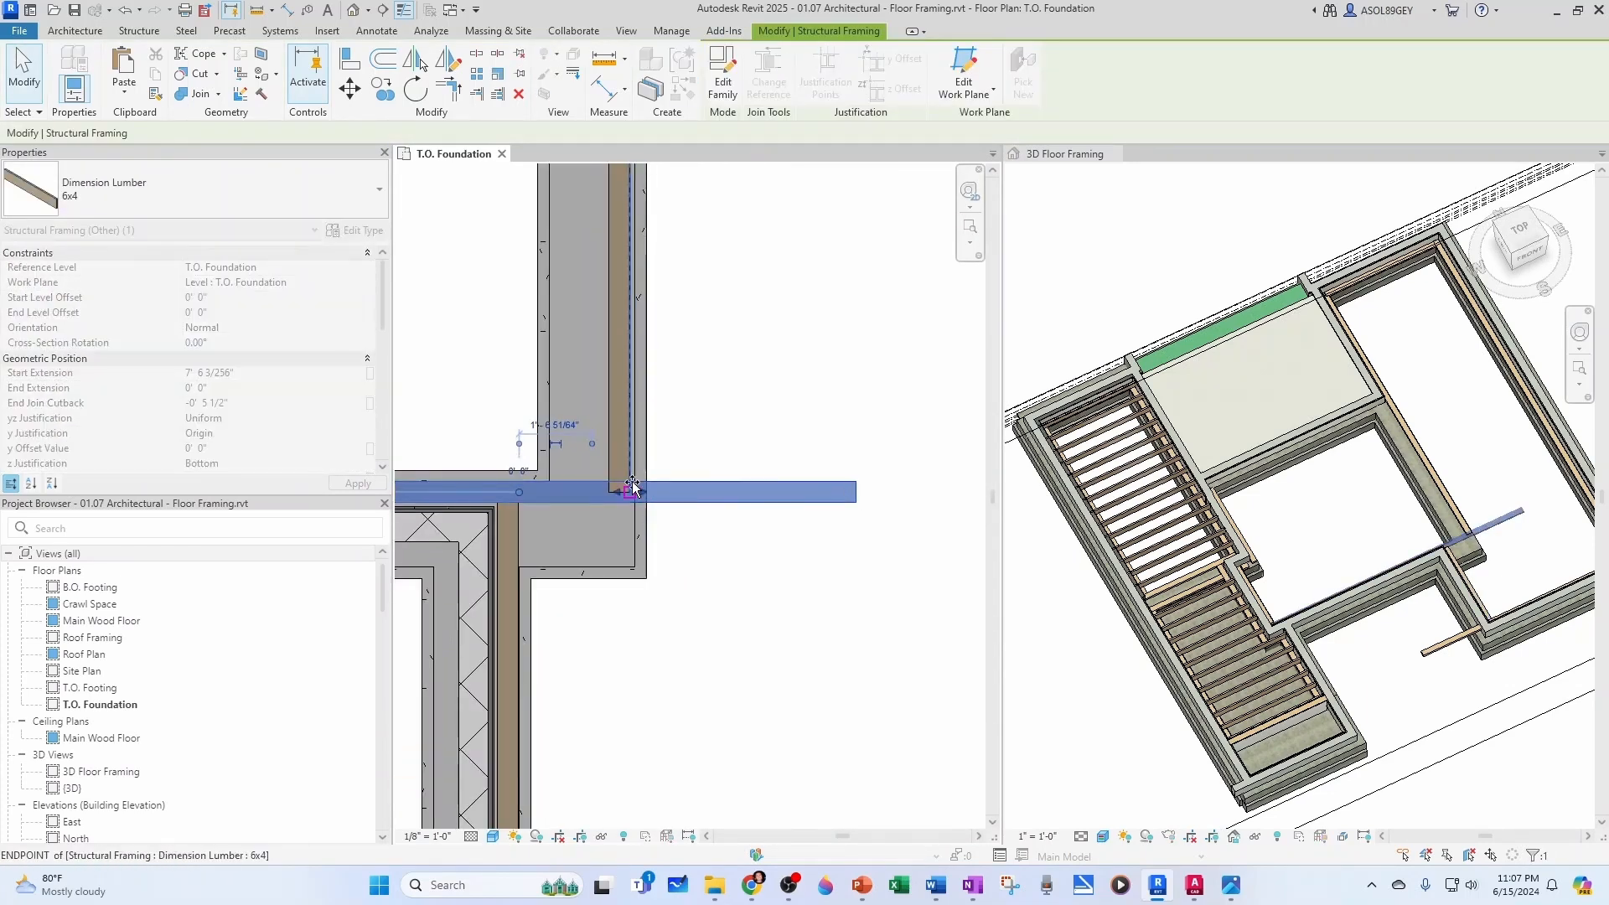
In the T.O. Foundation plan, pull back the overlong ends of the right-hand room's 6x4 girders to meet the adjoining girders
key(a)
key(l)
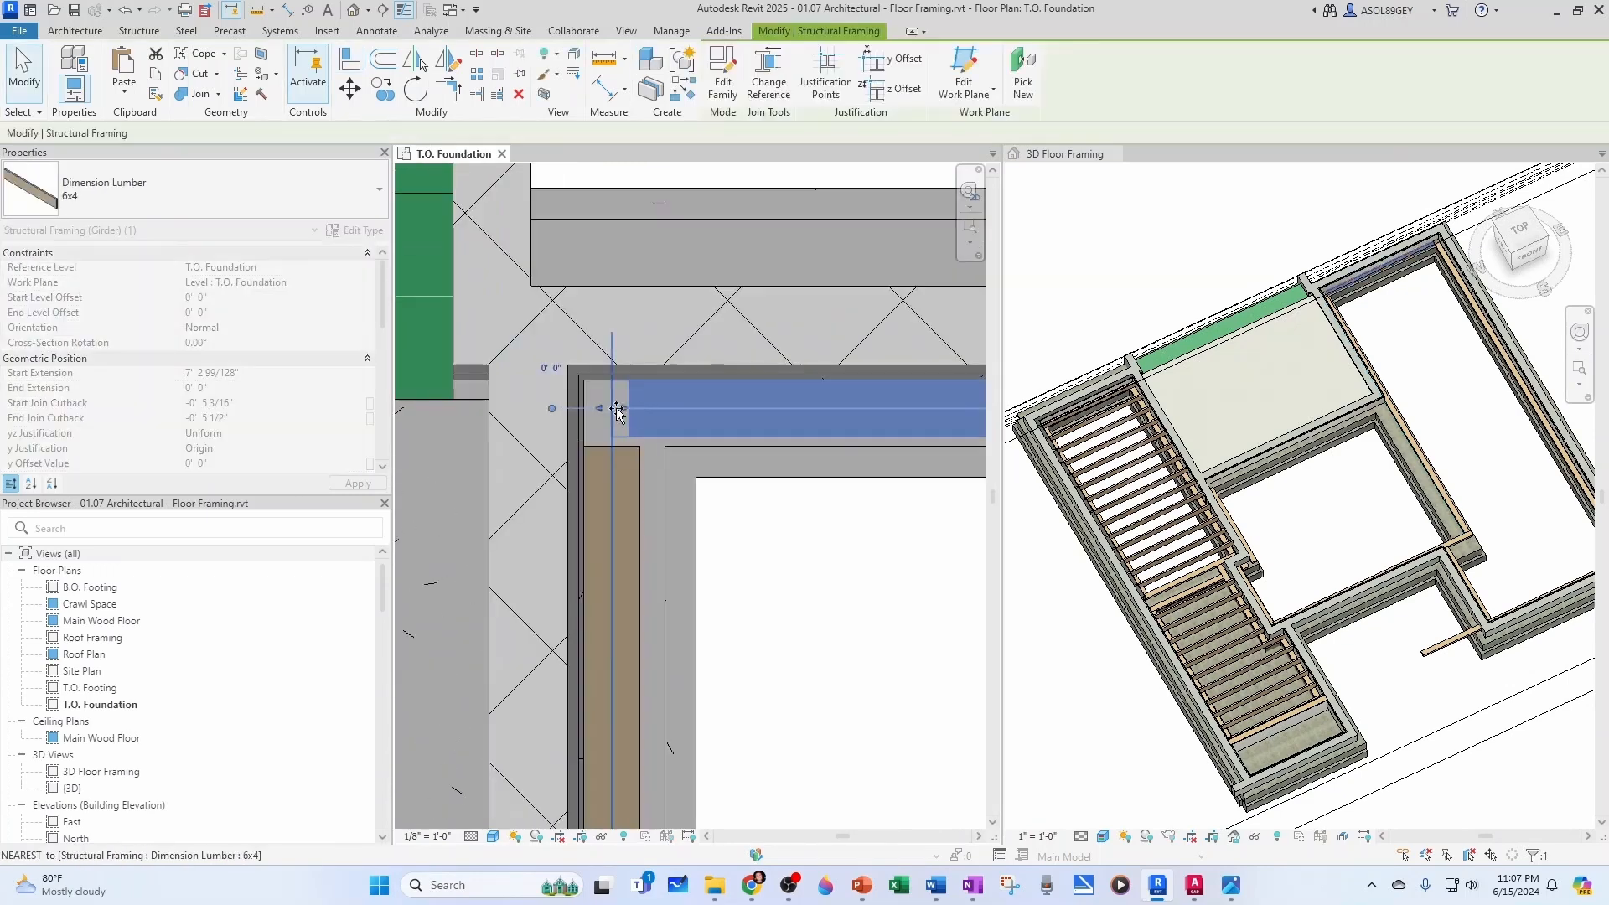
click(612, 440)
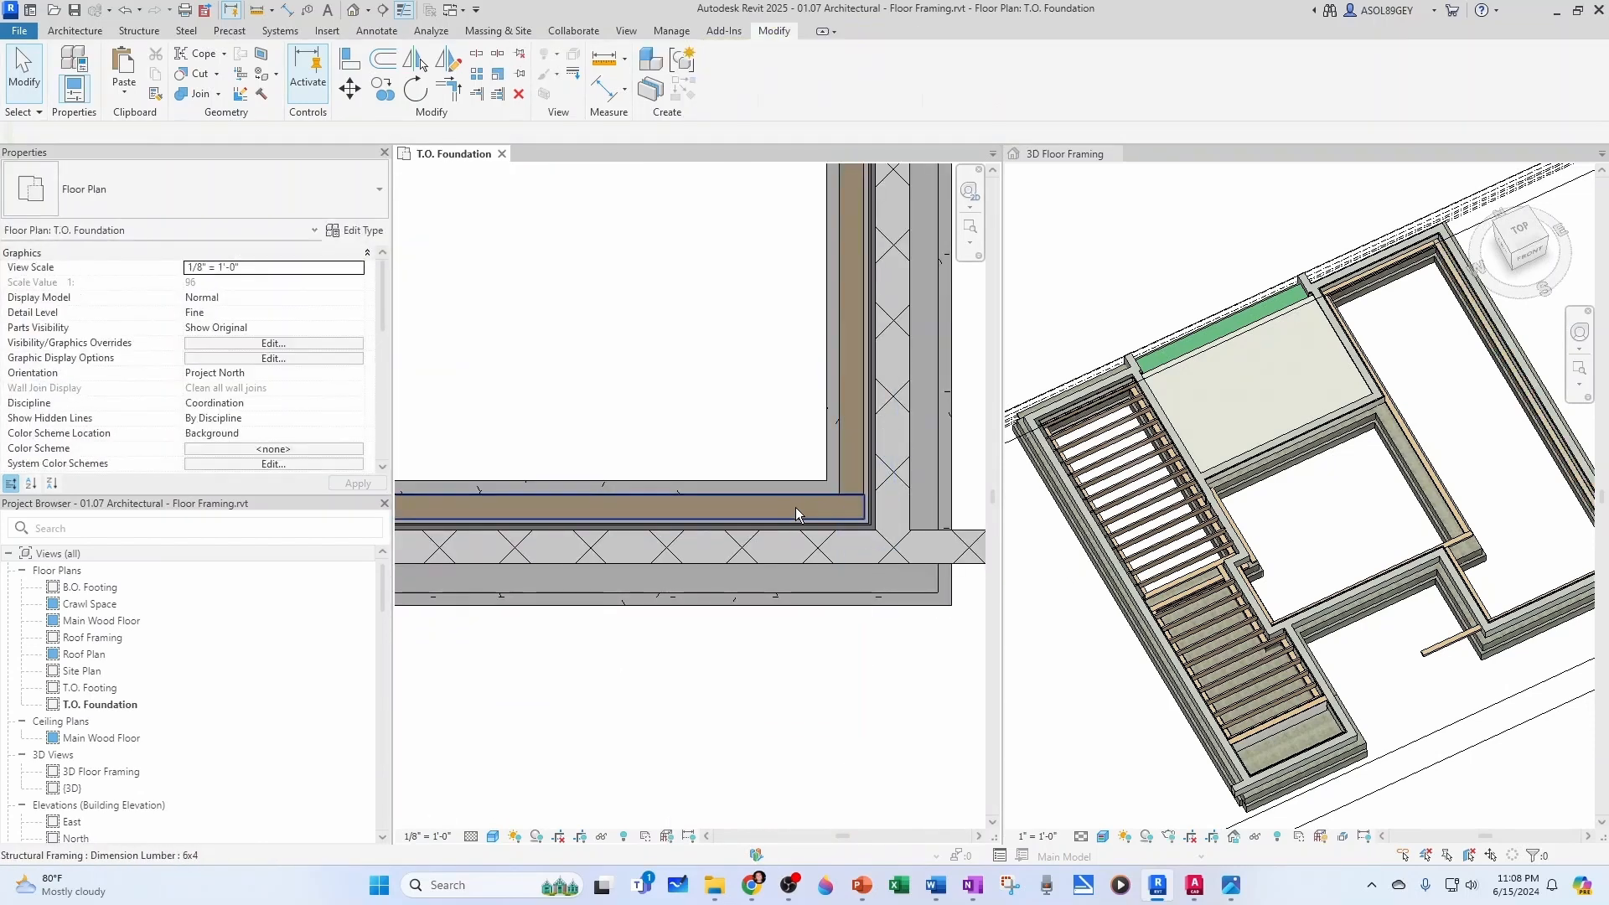
click(802, 504)
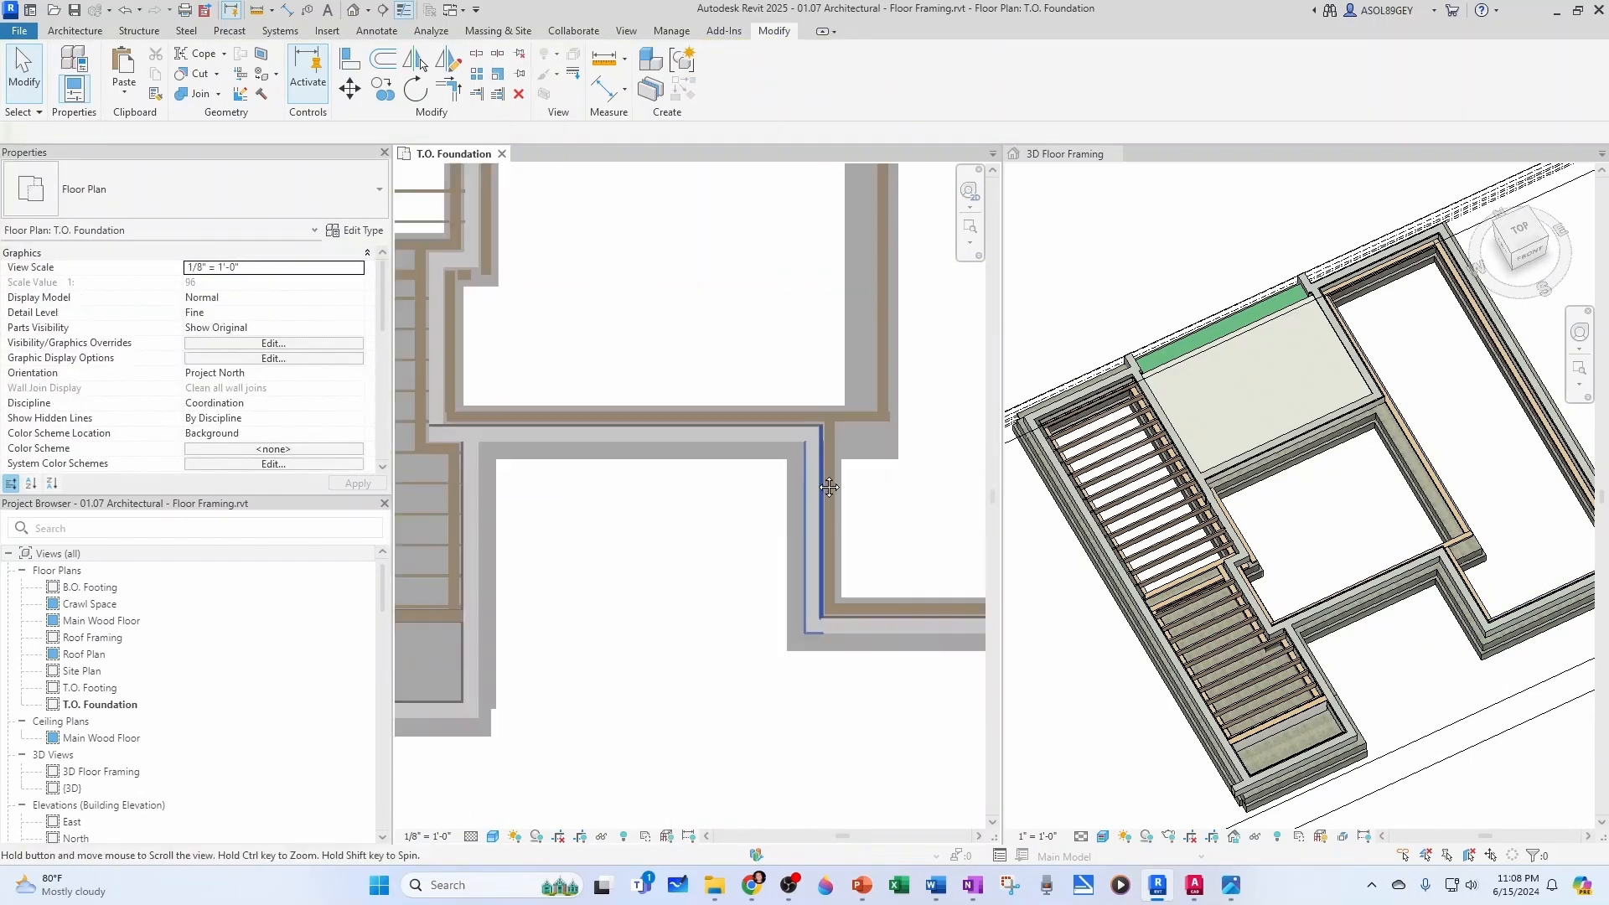
Adjust the 6x4 girder ends at the middle room's lower-left corner and wall jog so they meet the adjoining girders
key(a)
key(l)
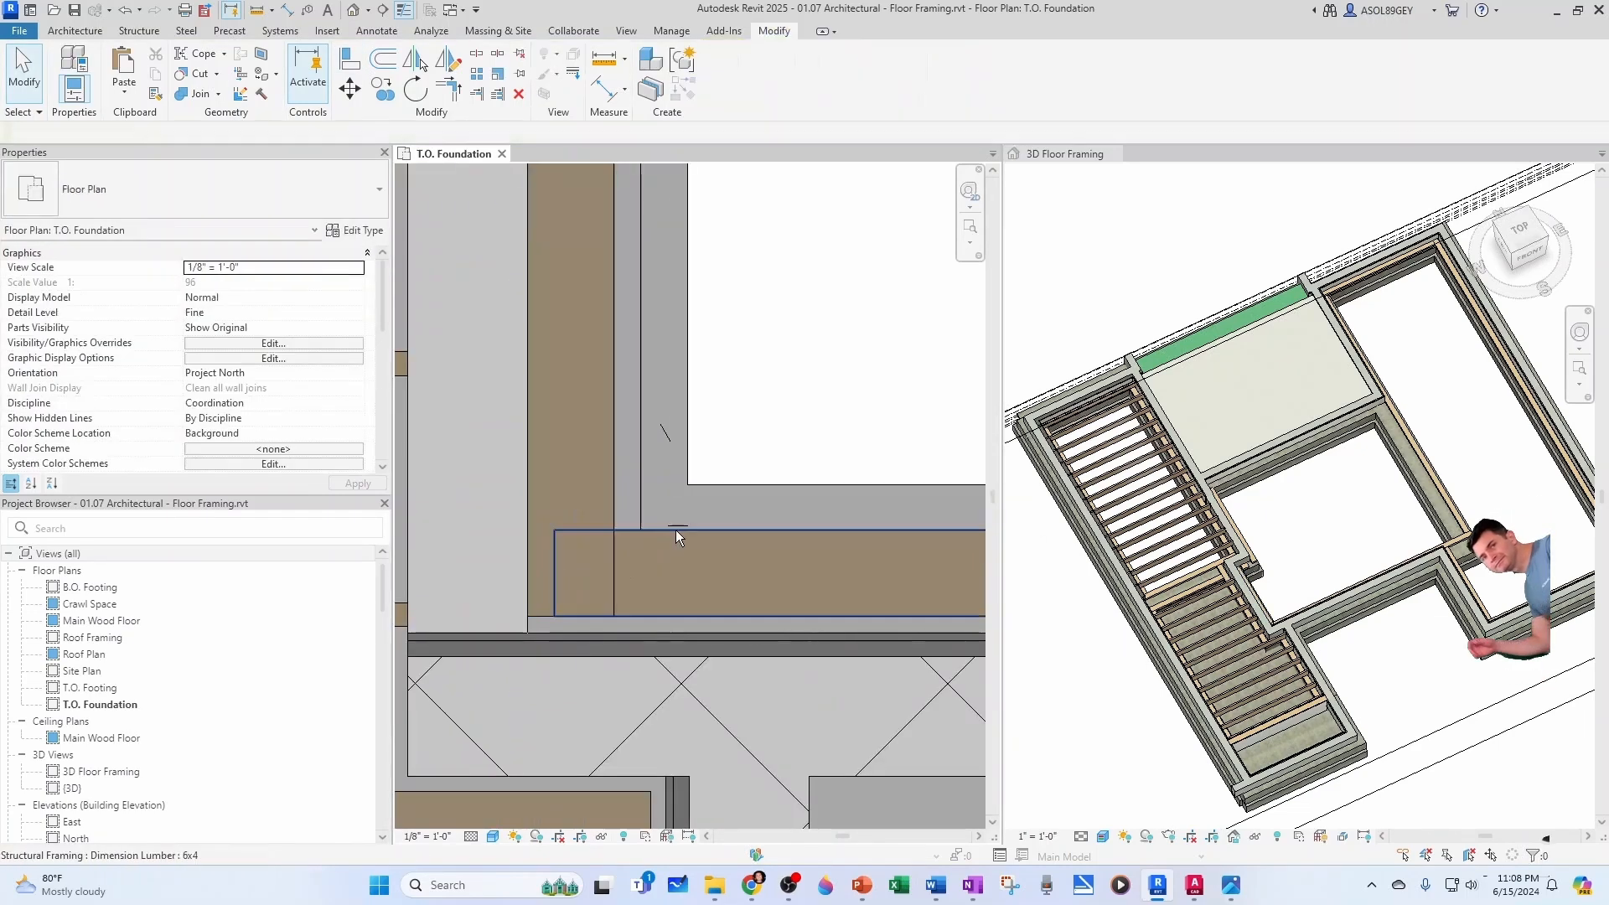
click(675, 541)
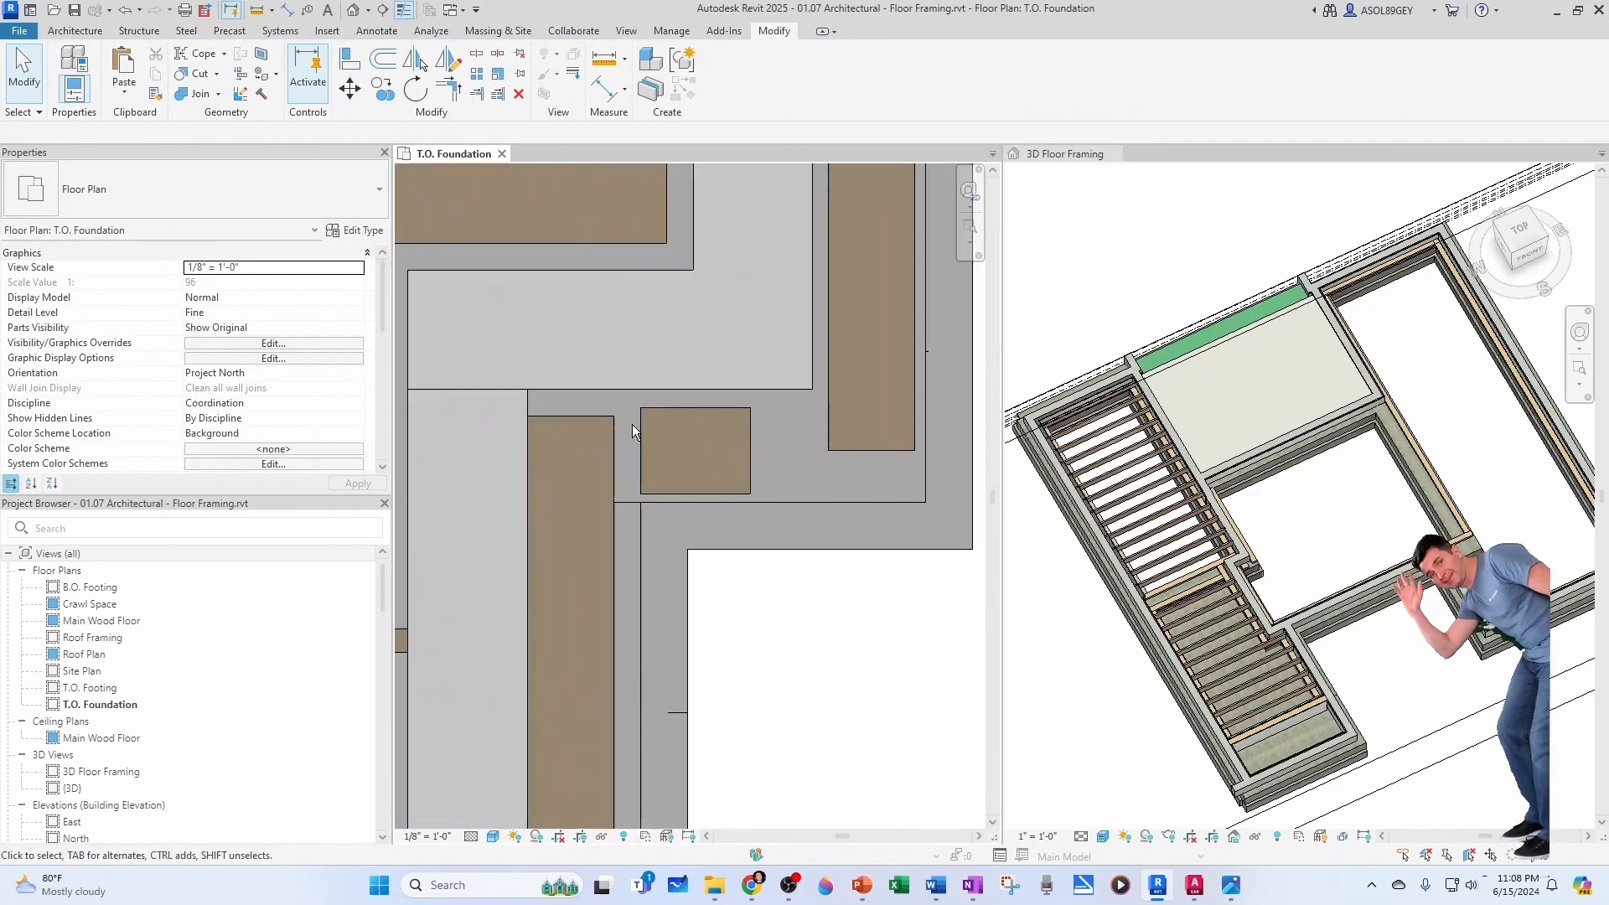
click(587, 435)
click(683, 449)
click(888, 446)
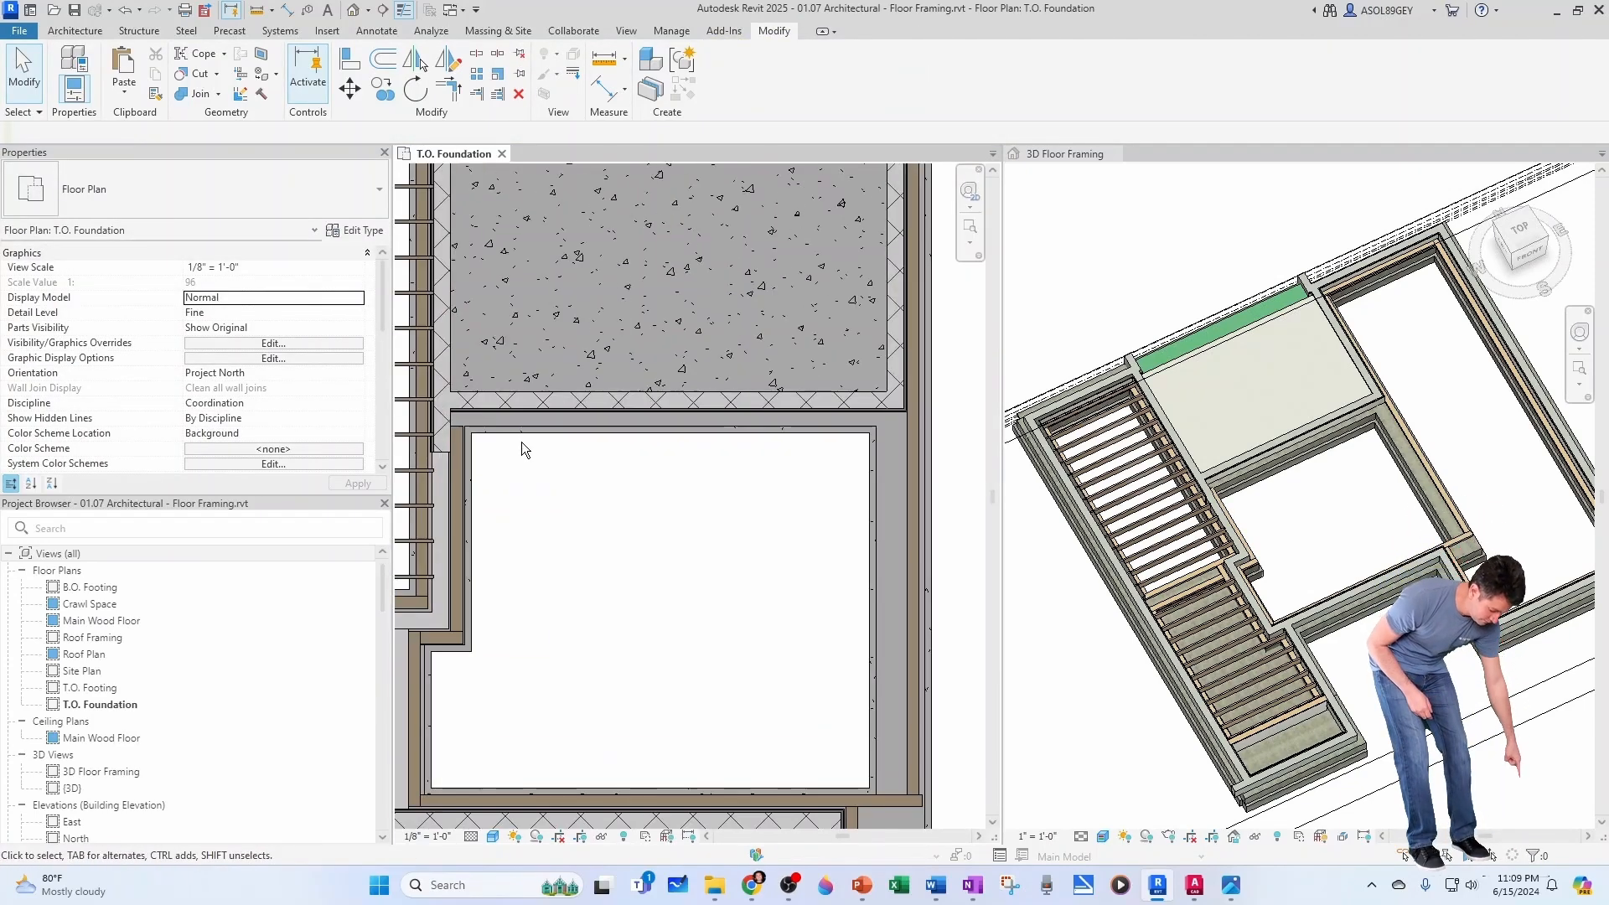
Place a similar 6x4 girder along the middle room's upper wall and pull its left end back to the room corner
click(496, 473)
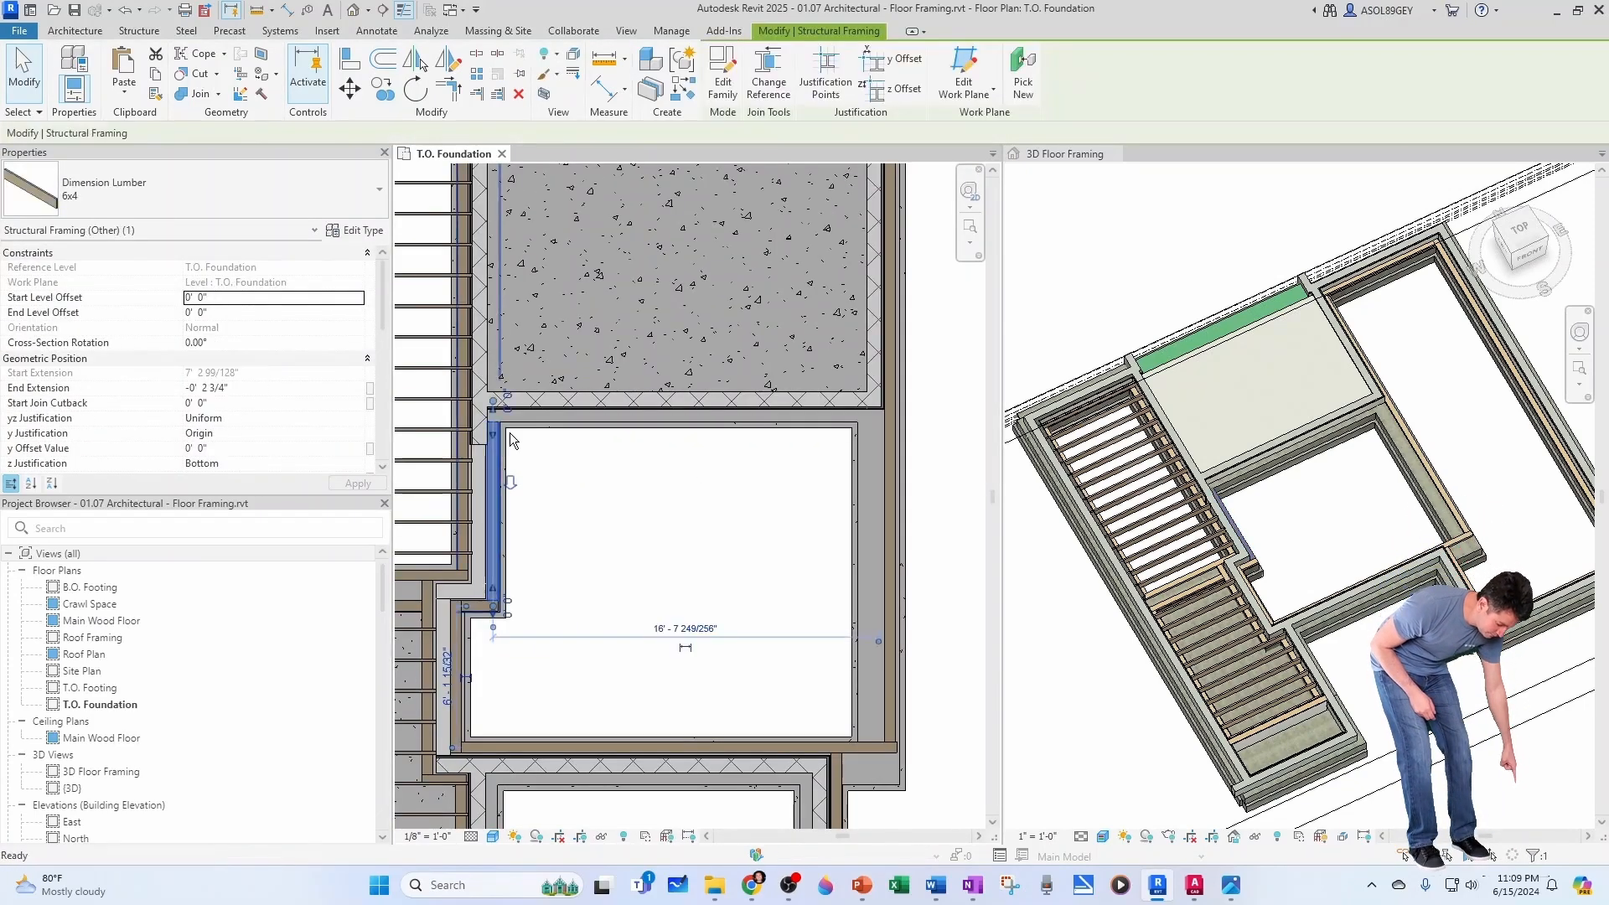
key(c)
key(s)
click(533, 404)
scroll(804, 411, up, 4)
click(778, 415)
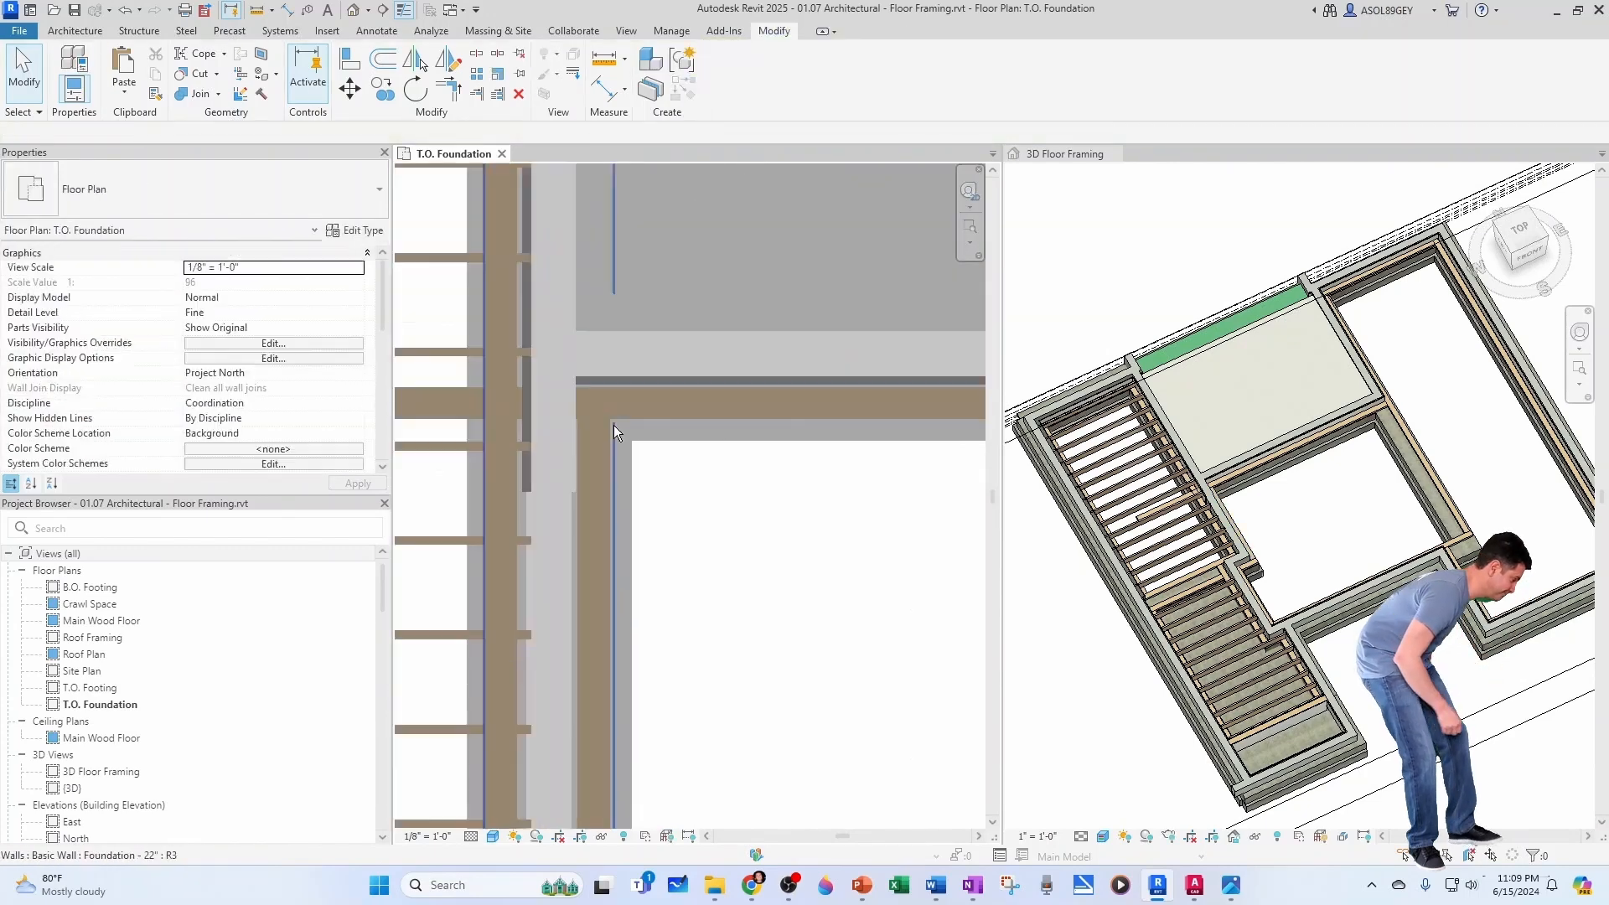
scroll(613, 425, down, 4)
click(502, 432)
drag(489, 434, 680, 441)
scroll(691, 438, up, 6)
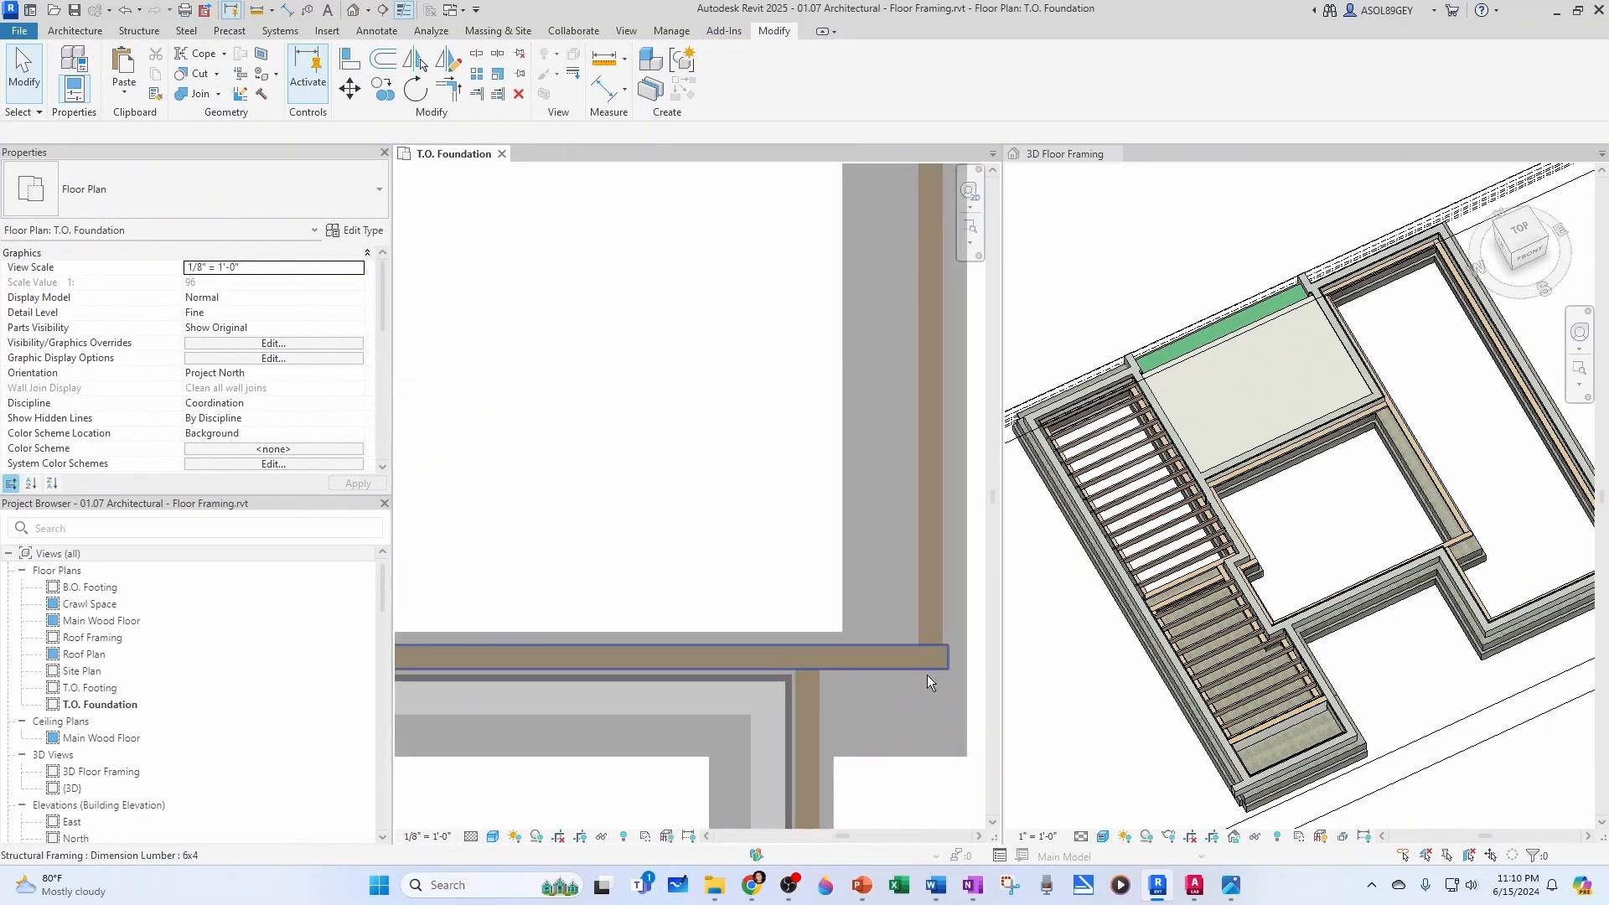
Add a 6x4 girder along the middle room's right side and align it to the inner face of the foundation wall
click(929, 658)
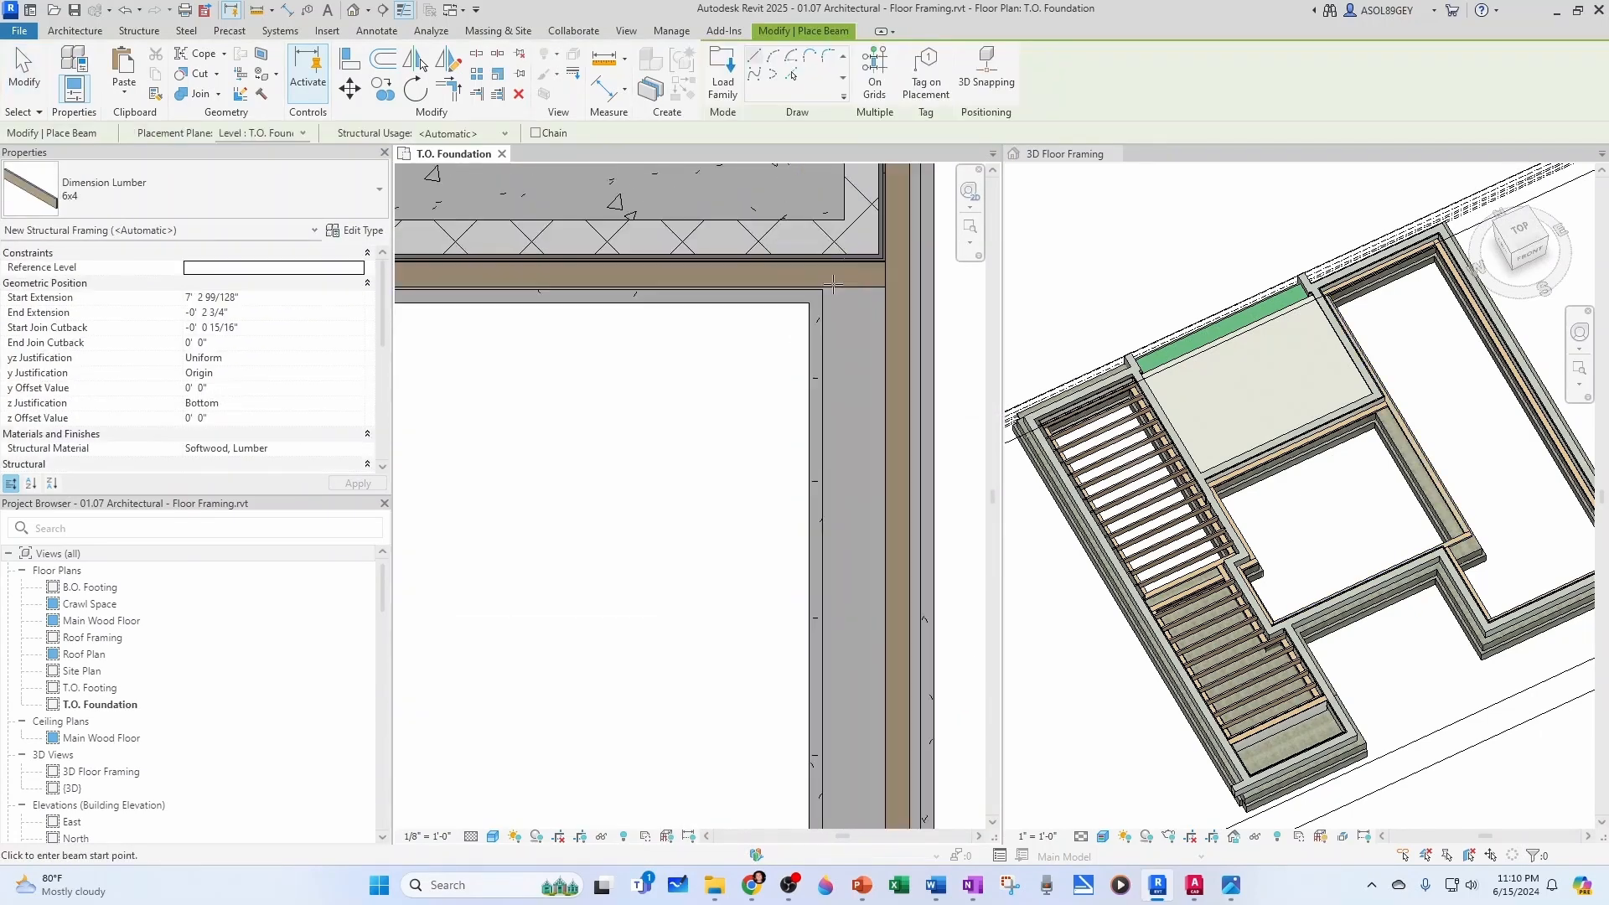
key(Escape)
key(a)
key(l)
click(828, 624)
click(842, 638)
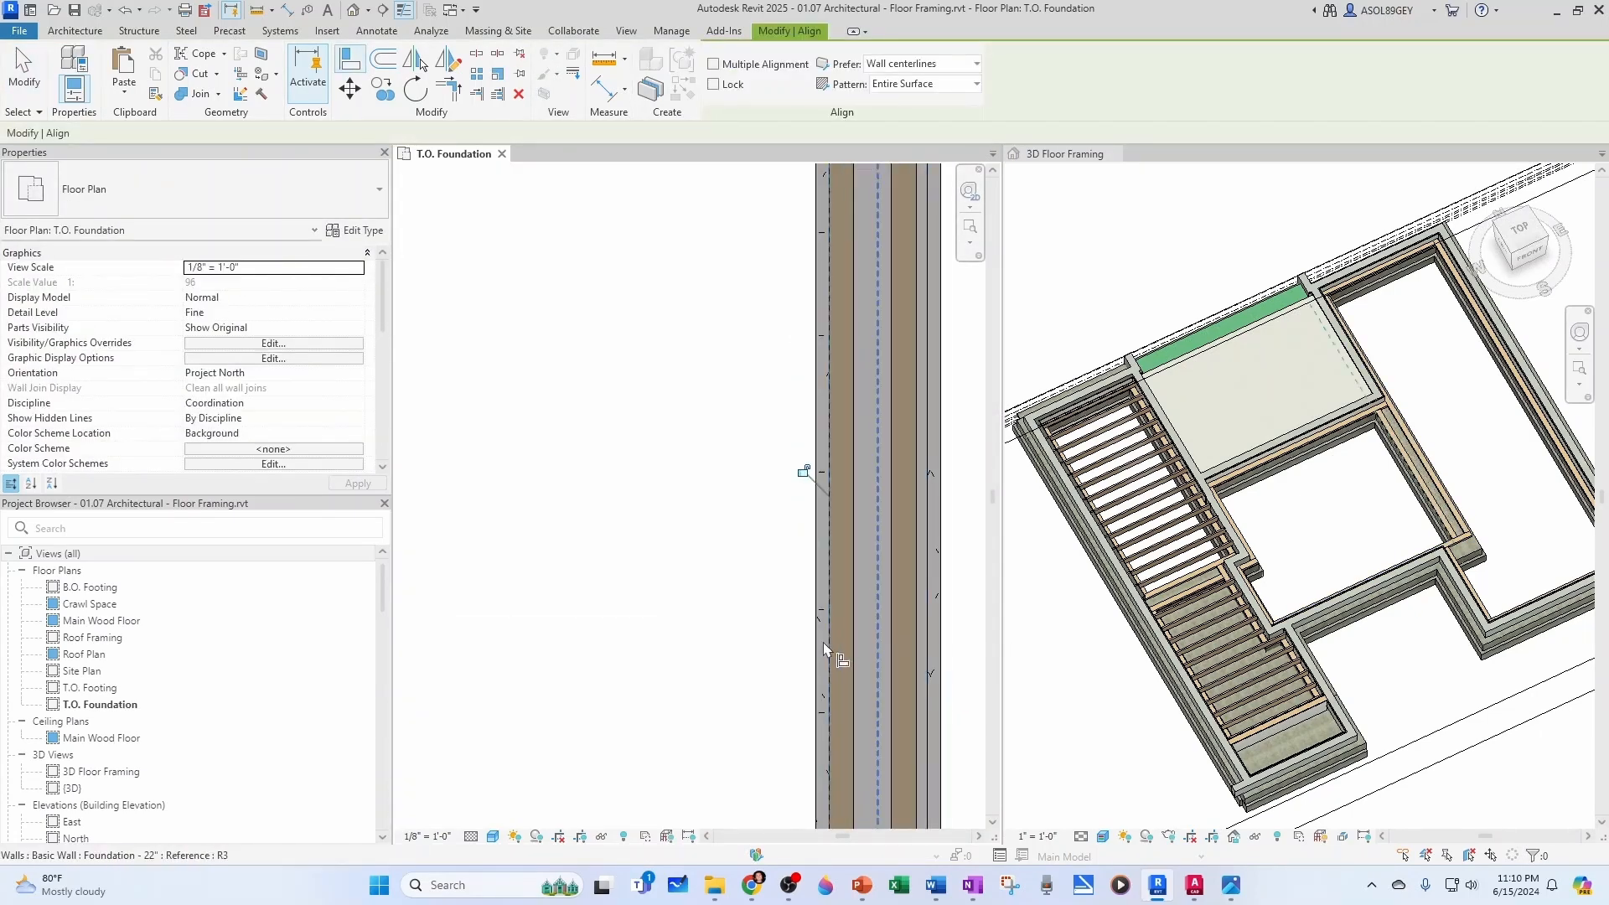
key(Escape)
key(Escape)
Set up an automatic beam system of 2x10 joists at 1' 4" fixed spacing in the middle room, running parallel to its left girder
scroll(894, 588, down, 7)
scroll(753, 588, down, 3)
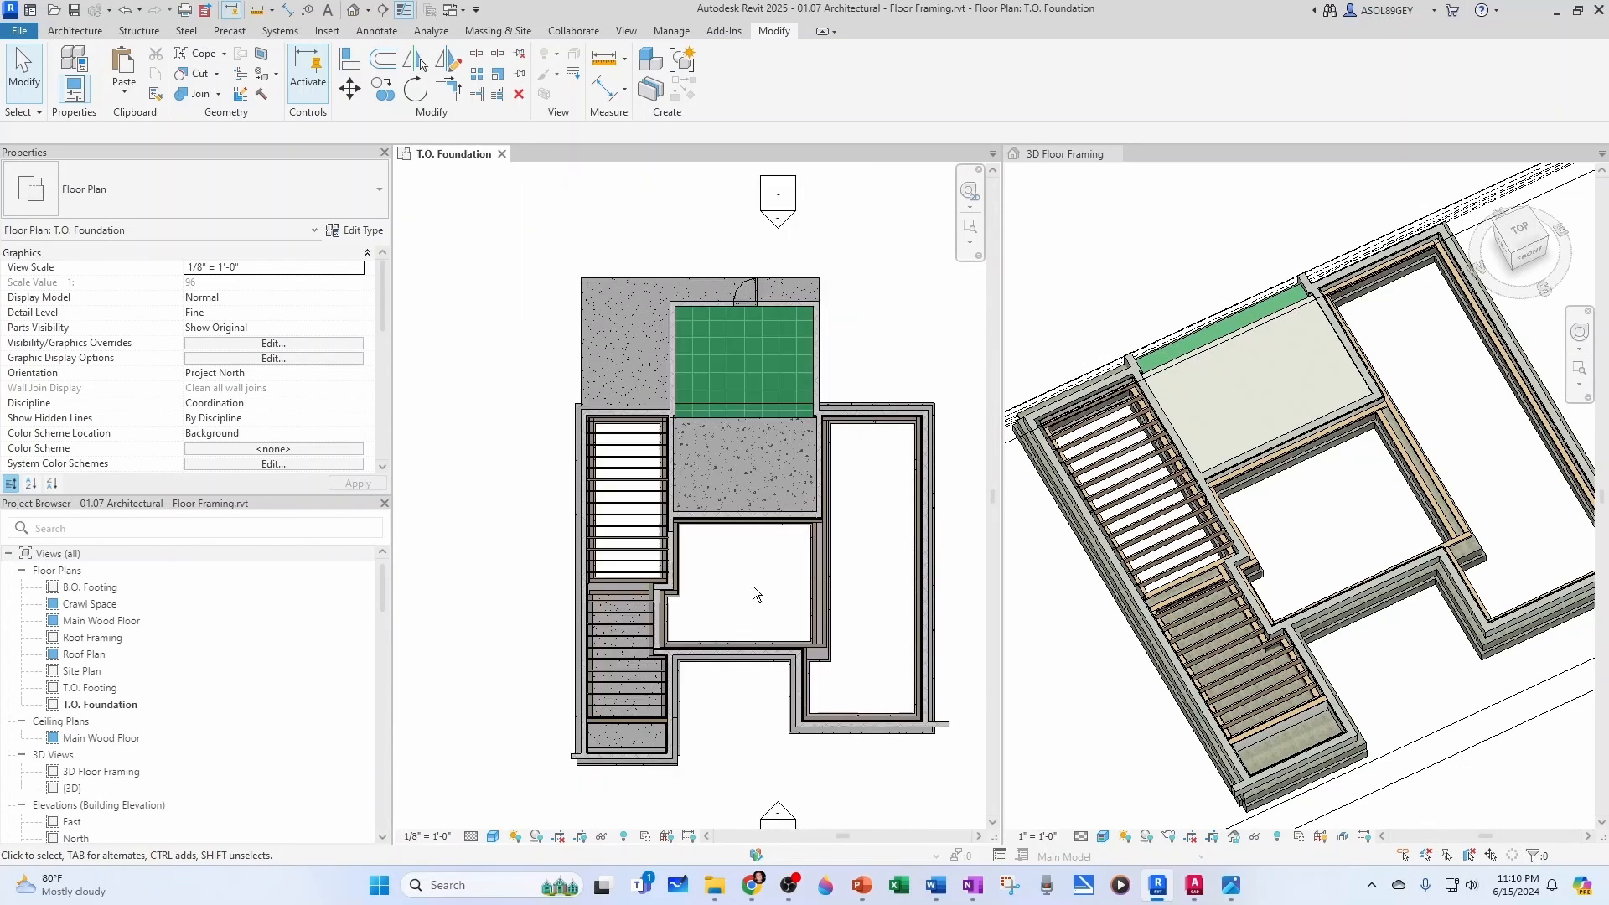
click(138, 30)
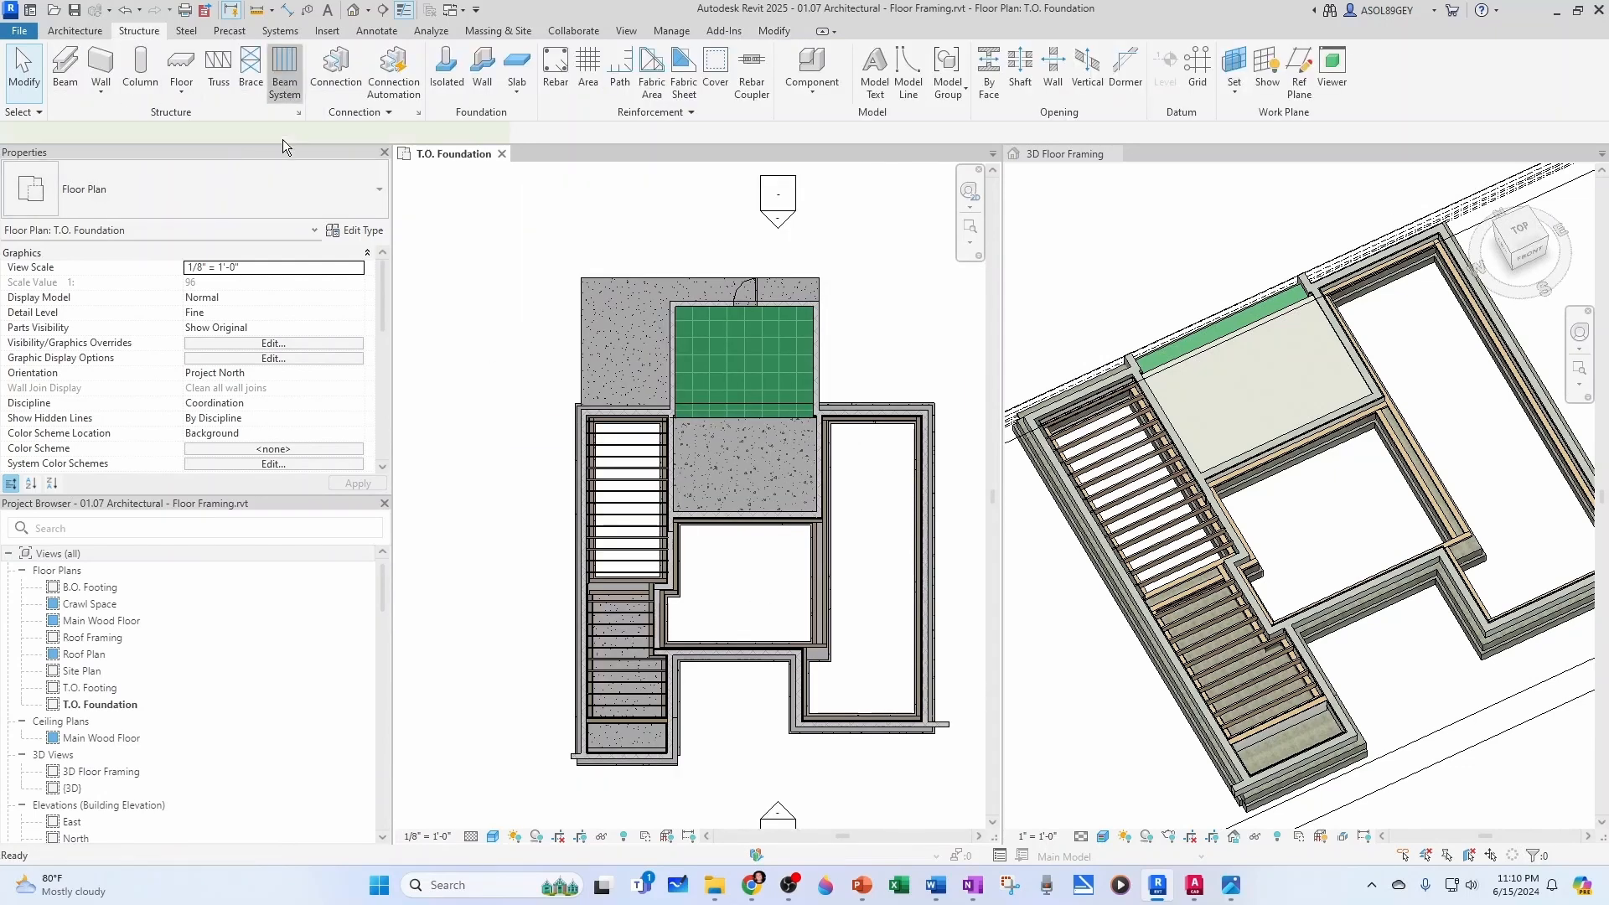
click(285, 74)
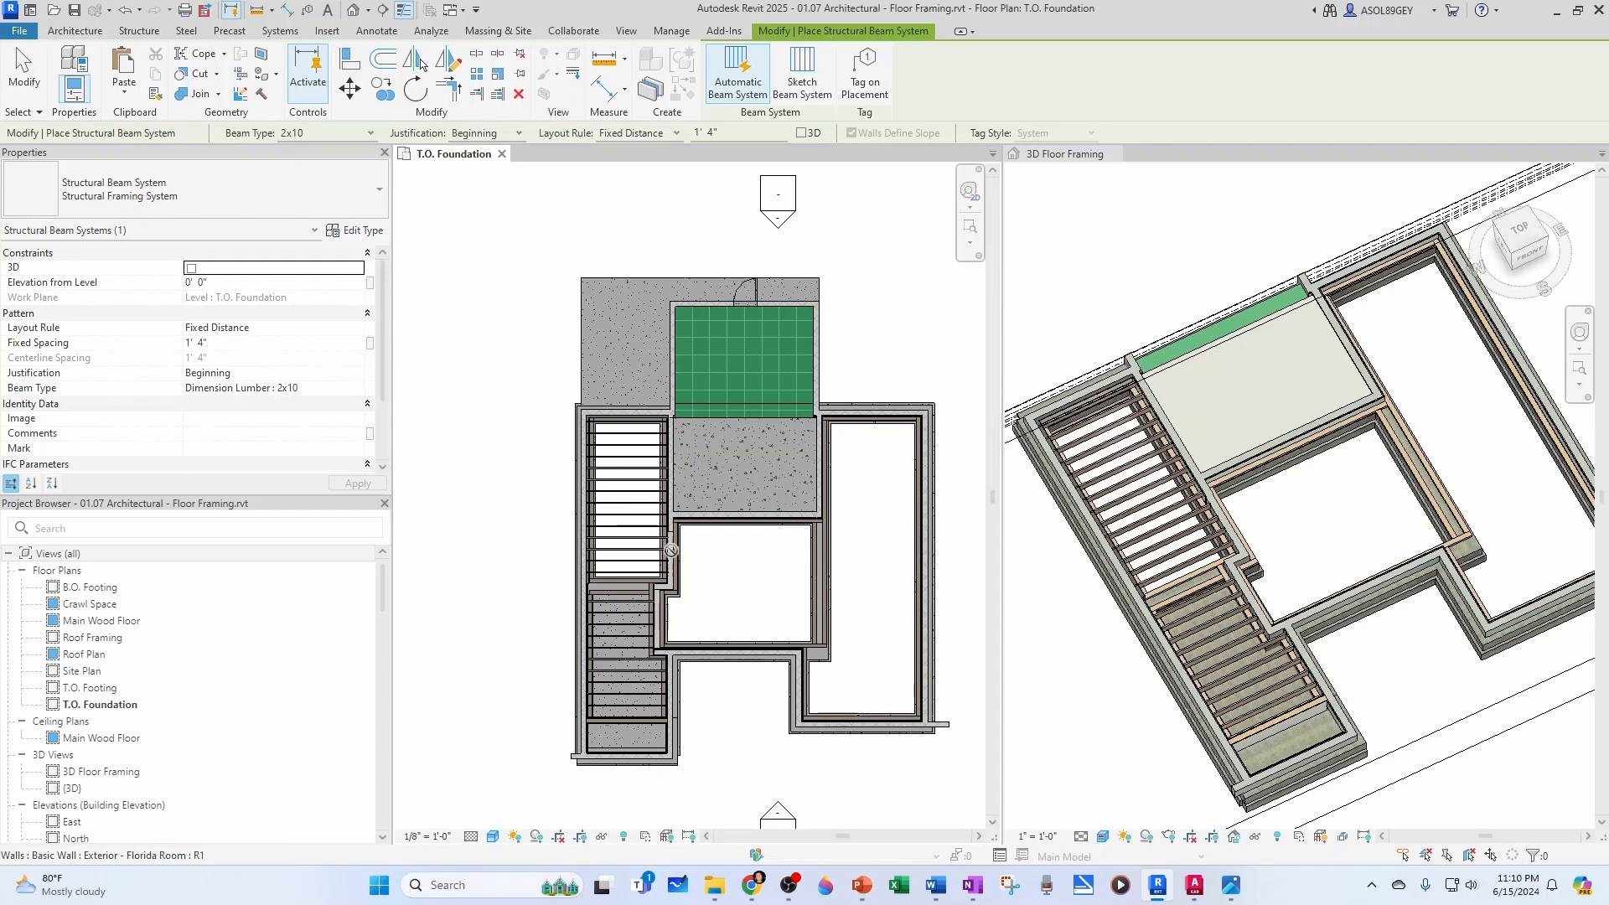
scroll(675, 542, up, 2)
scroll(714, 496, up, 2)
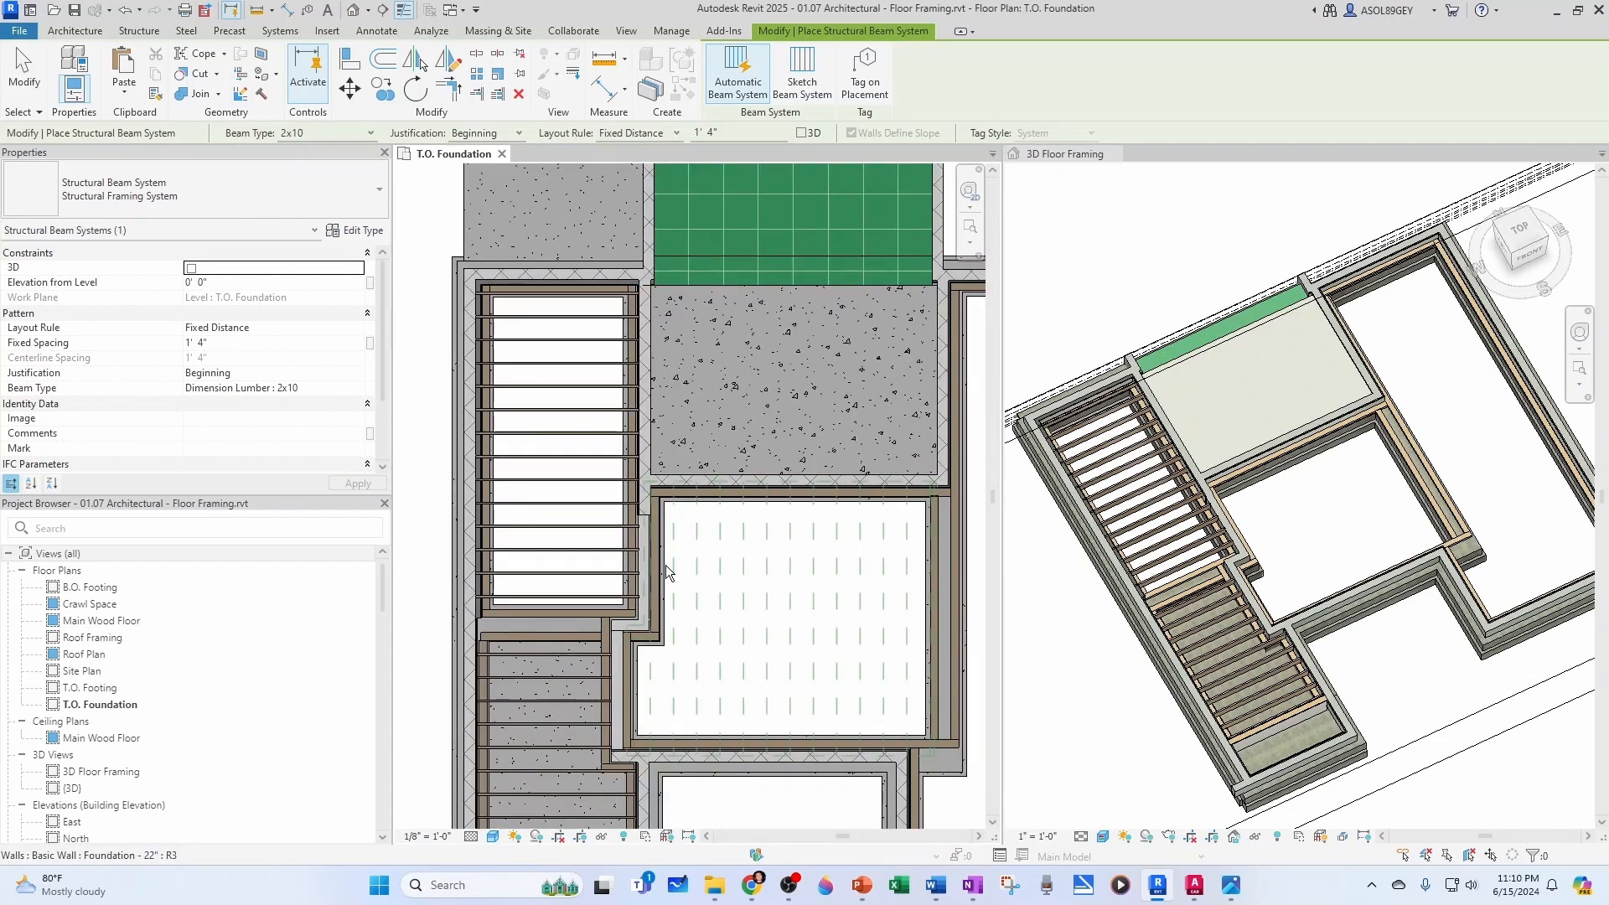
key(Escape)
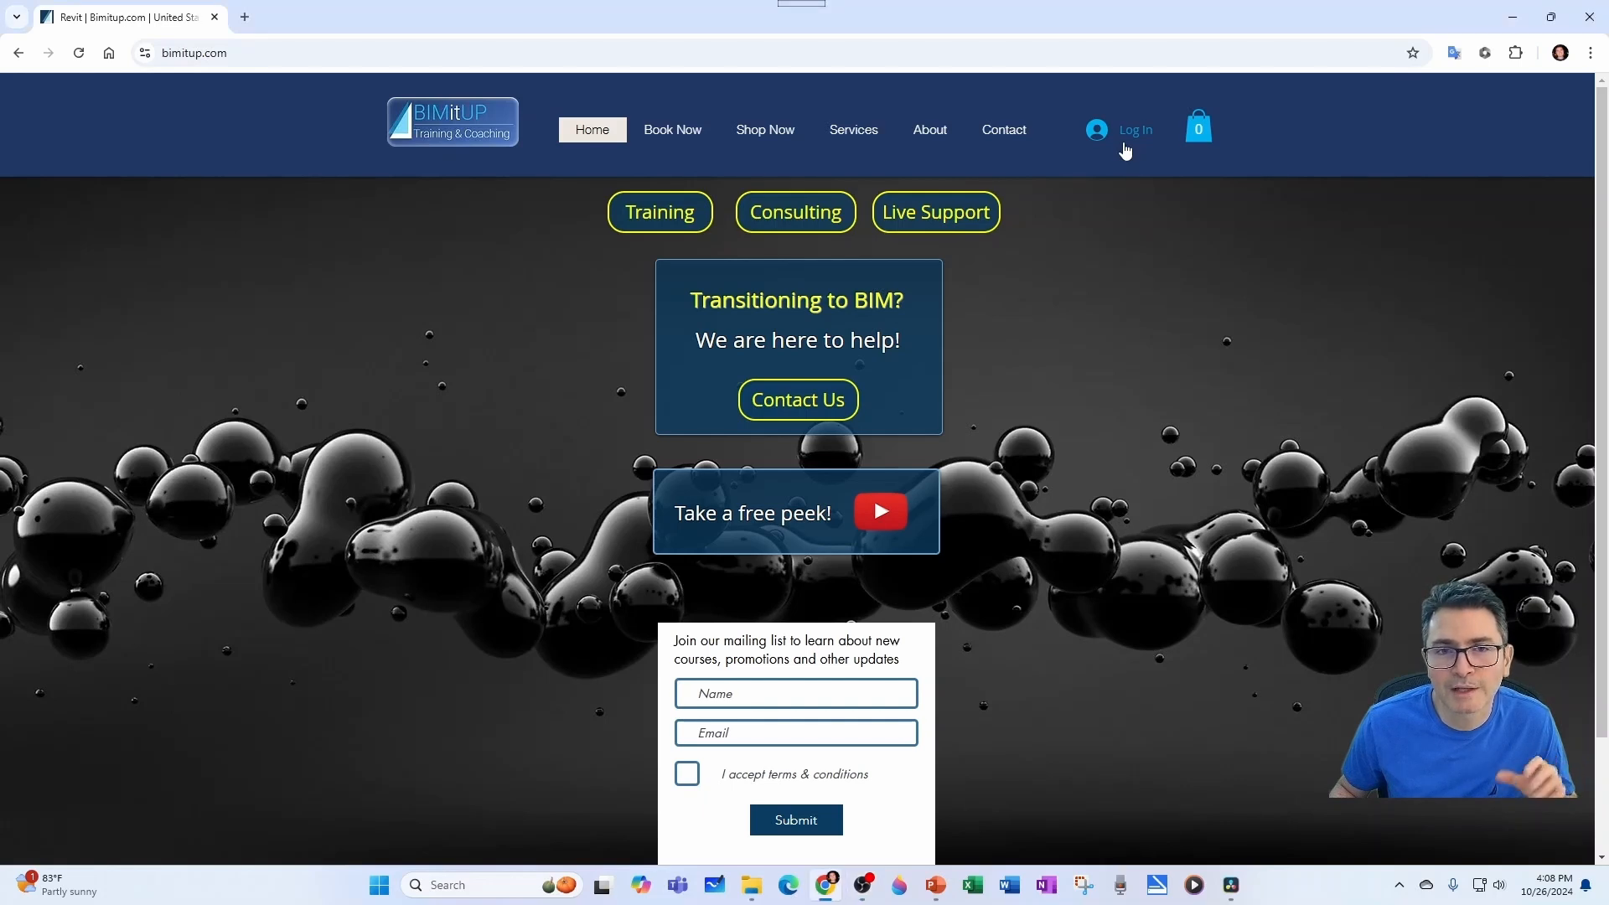
In the browser, log in to bimitup.com and open the account's My Programs page
click(1125, 144)
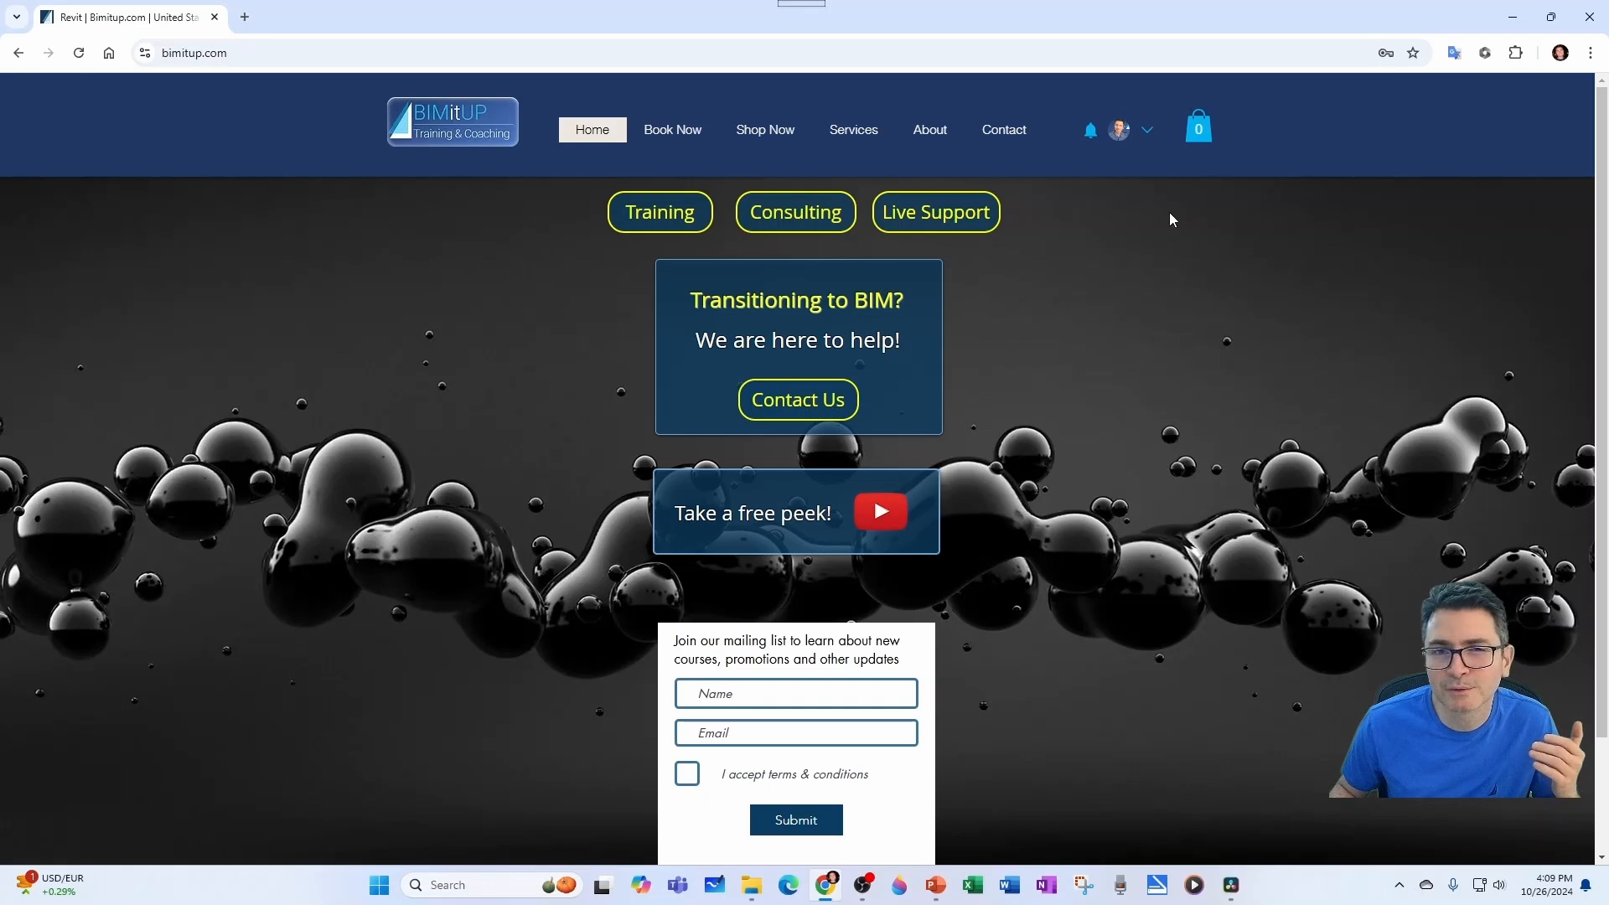
click(1148, 138)
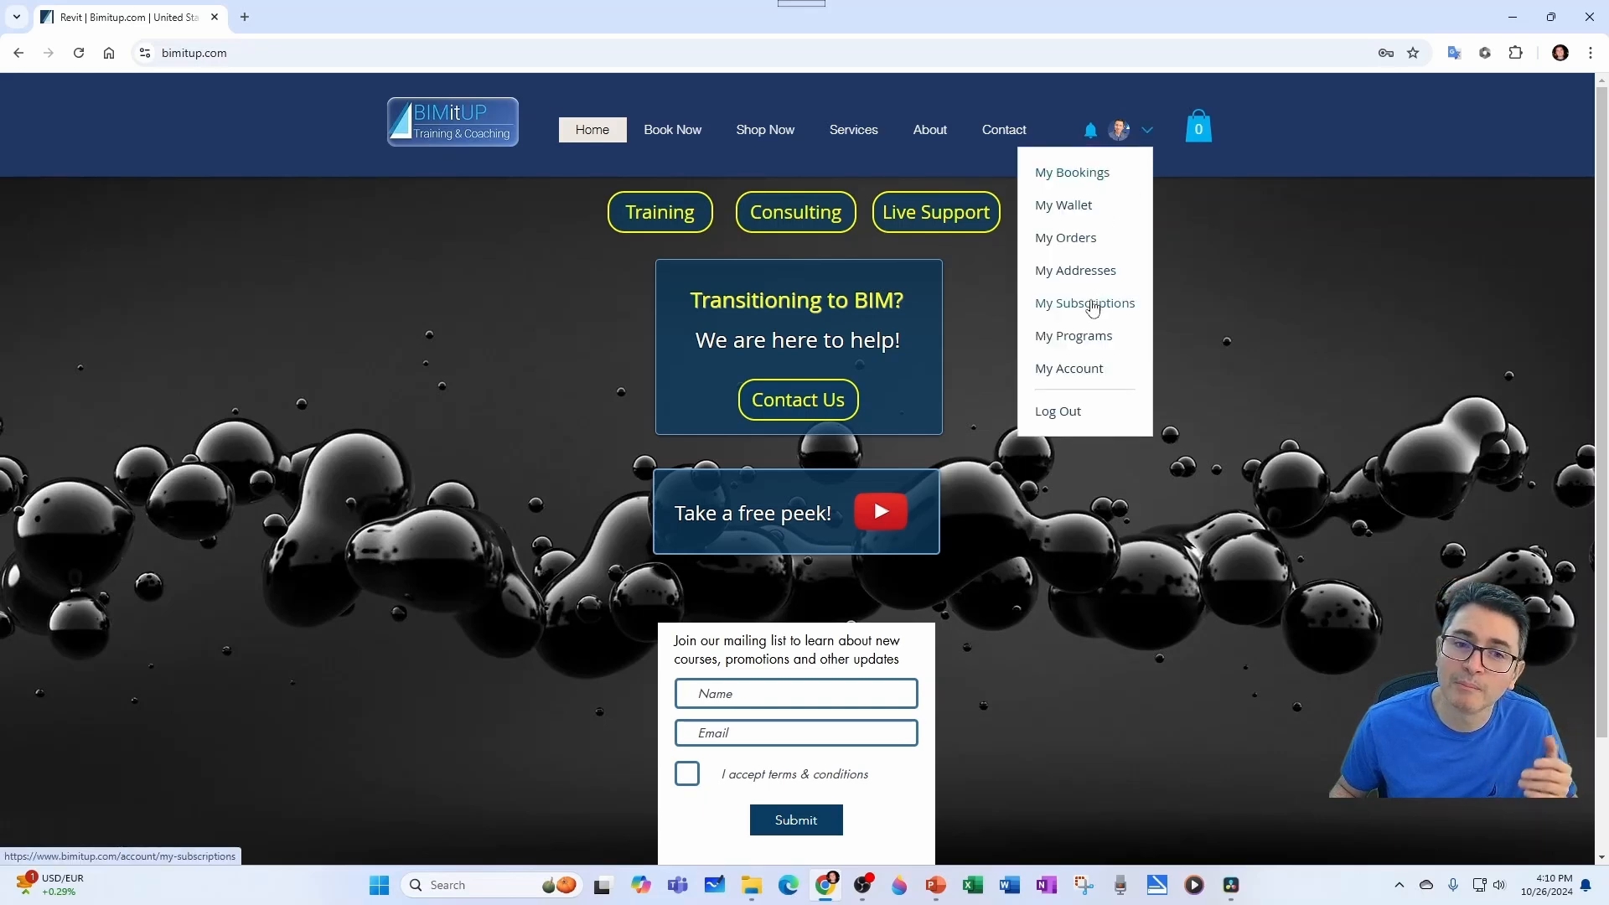
click(1084, 339)
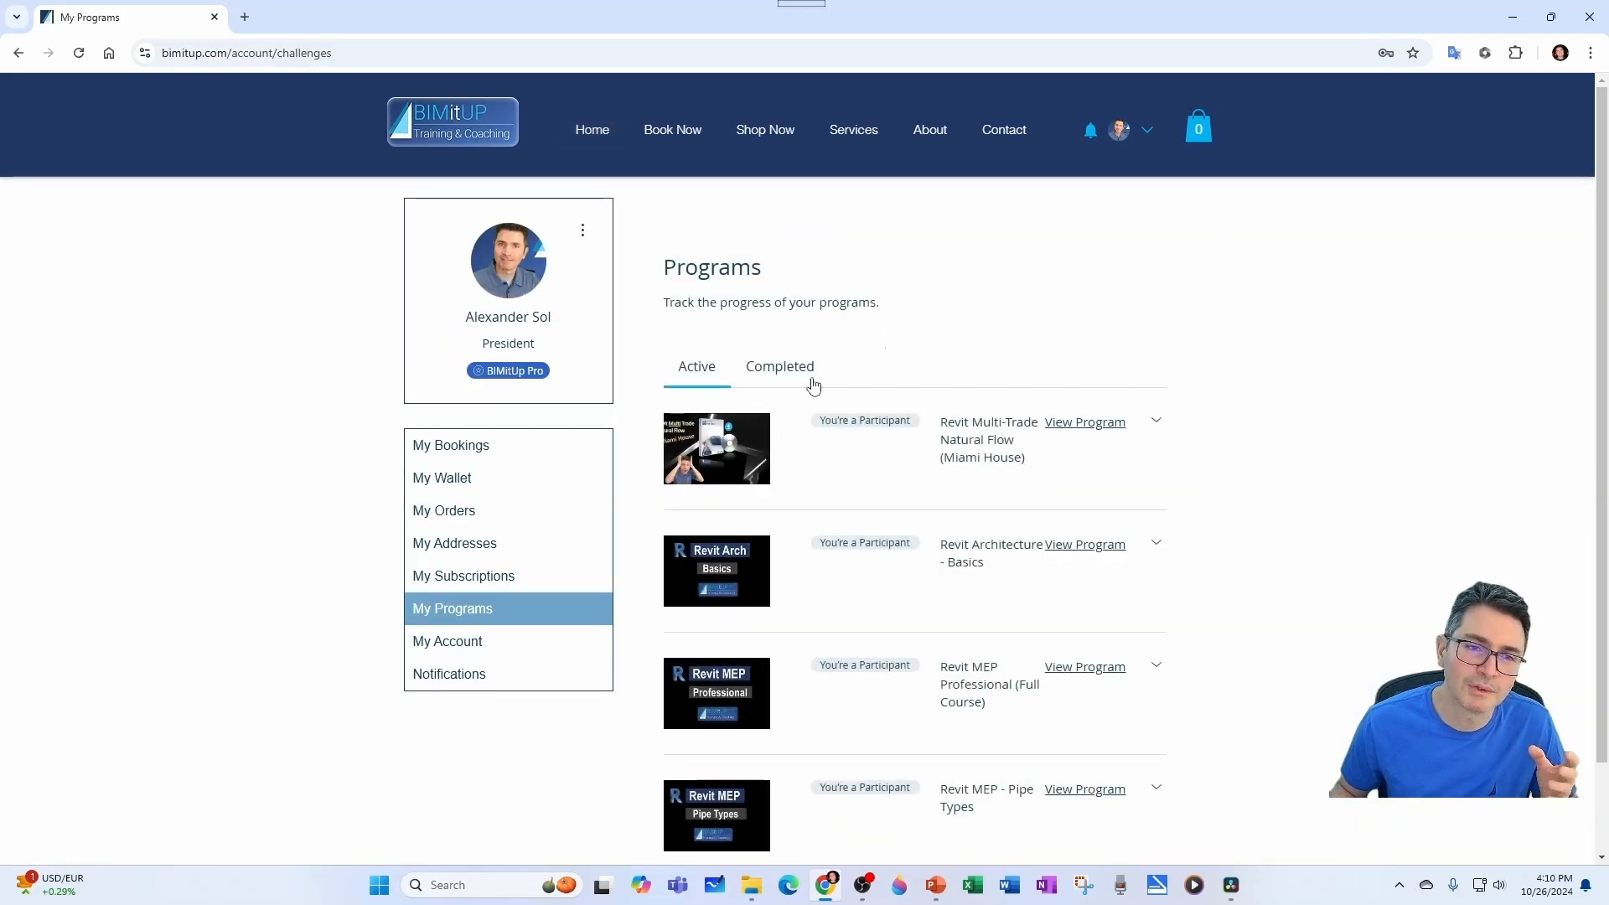
Look through the active training programs and show the completed ones
scroll(849, 363, down, 2)
scroll(843, 424, up, 2)
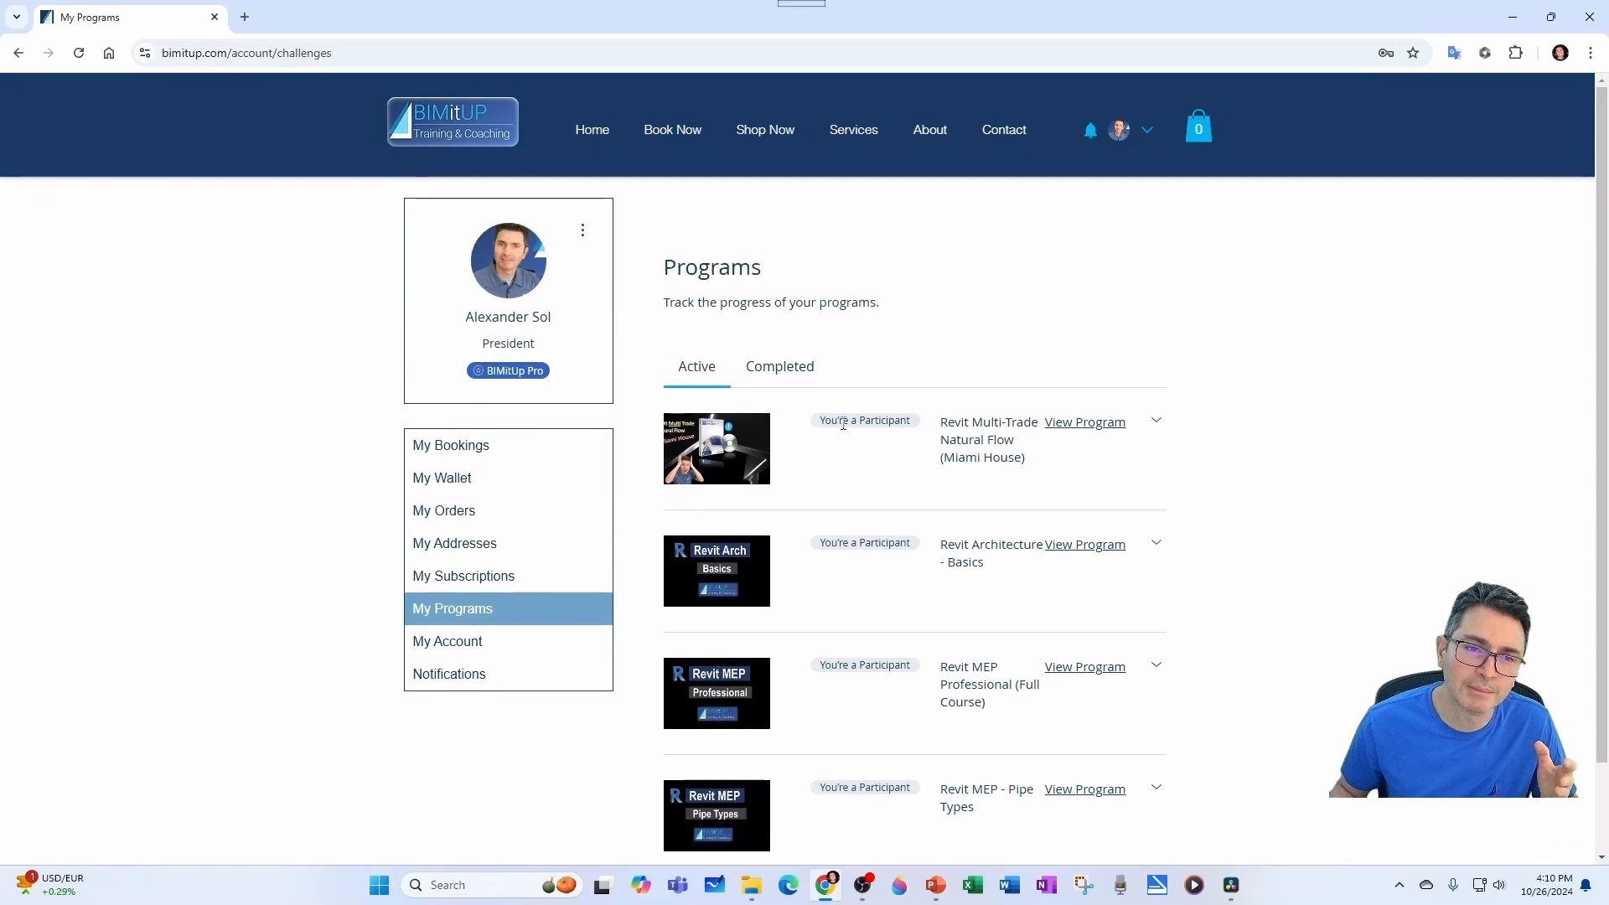
click(790, 377)
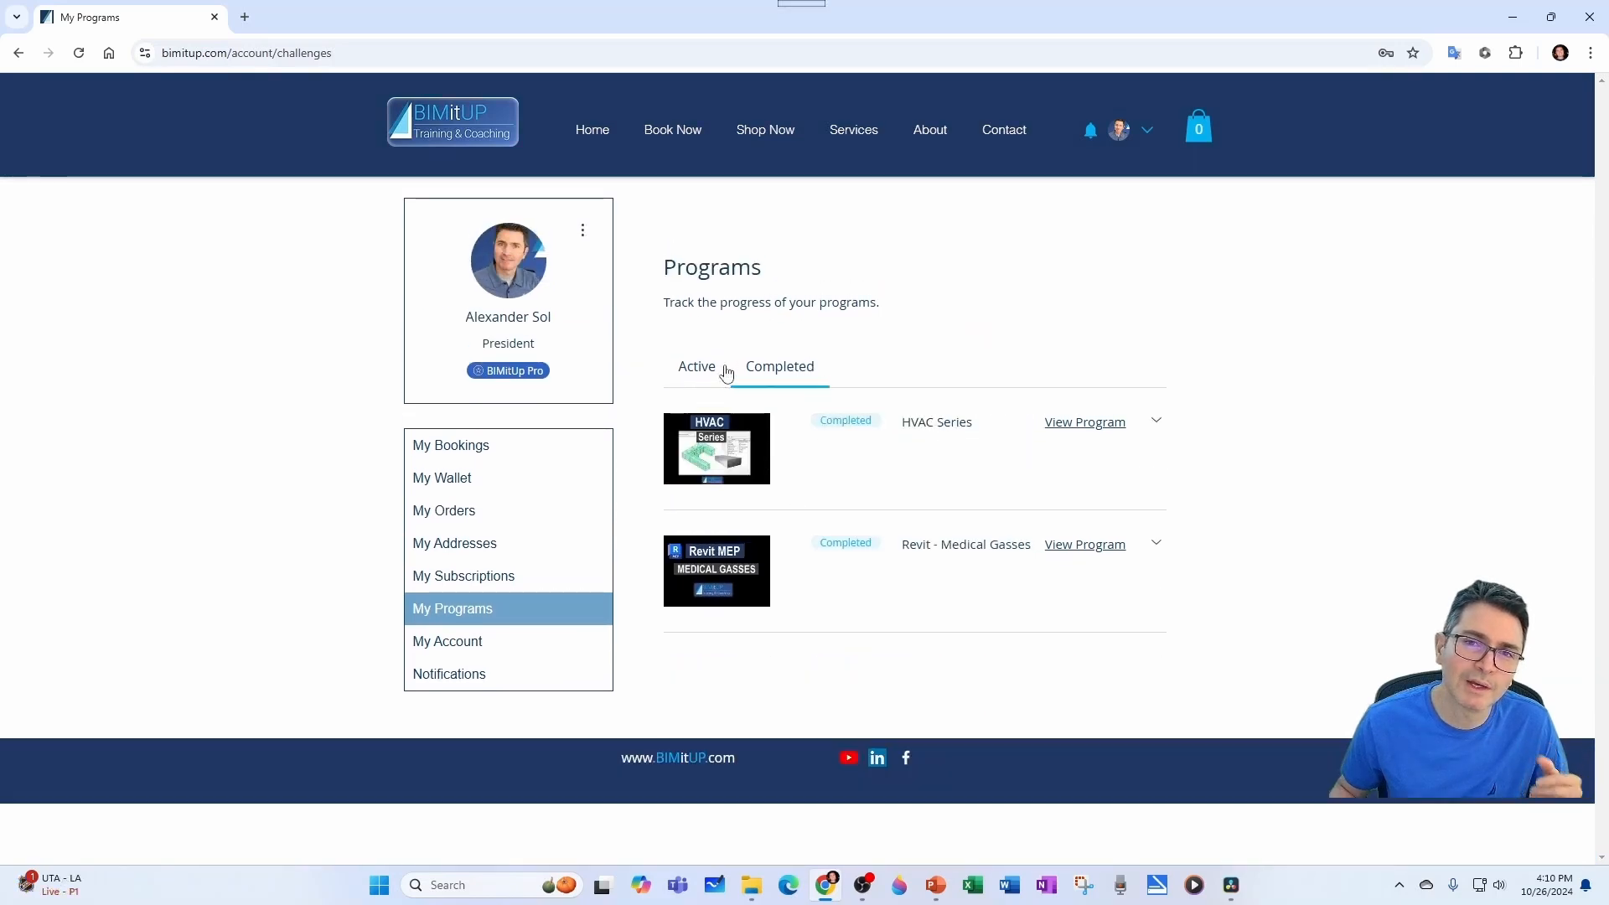